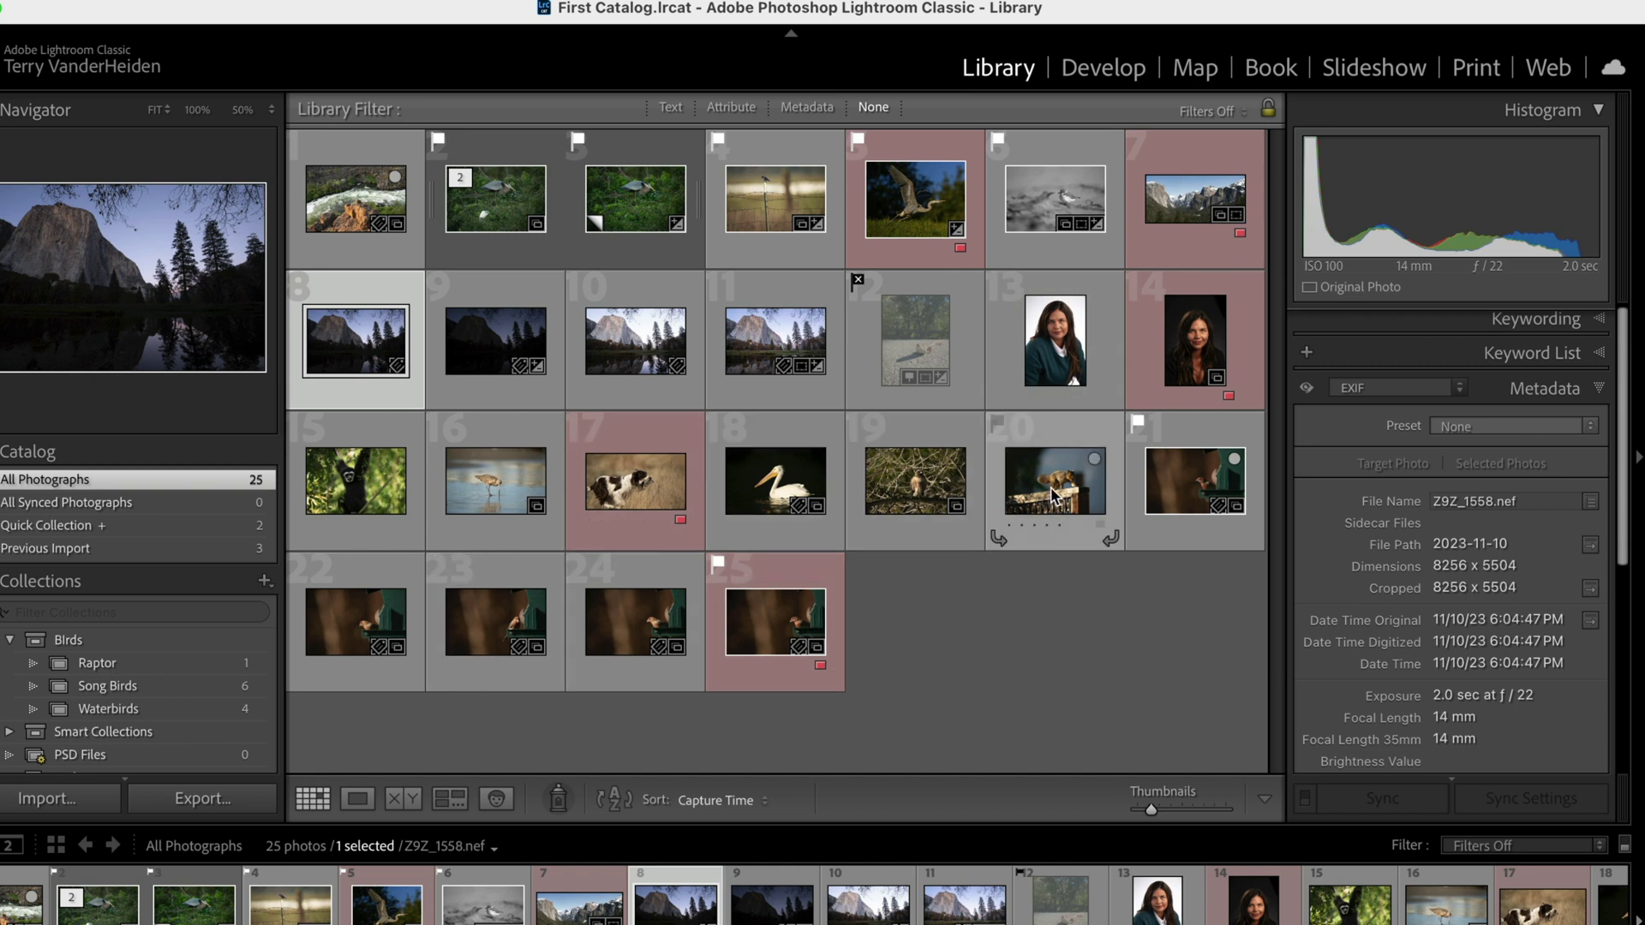
# Scroll the Collections panel and open BW Samples to show its two photos
pyautogui.scroll(-2, 128, 751)
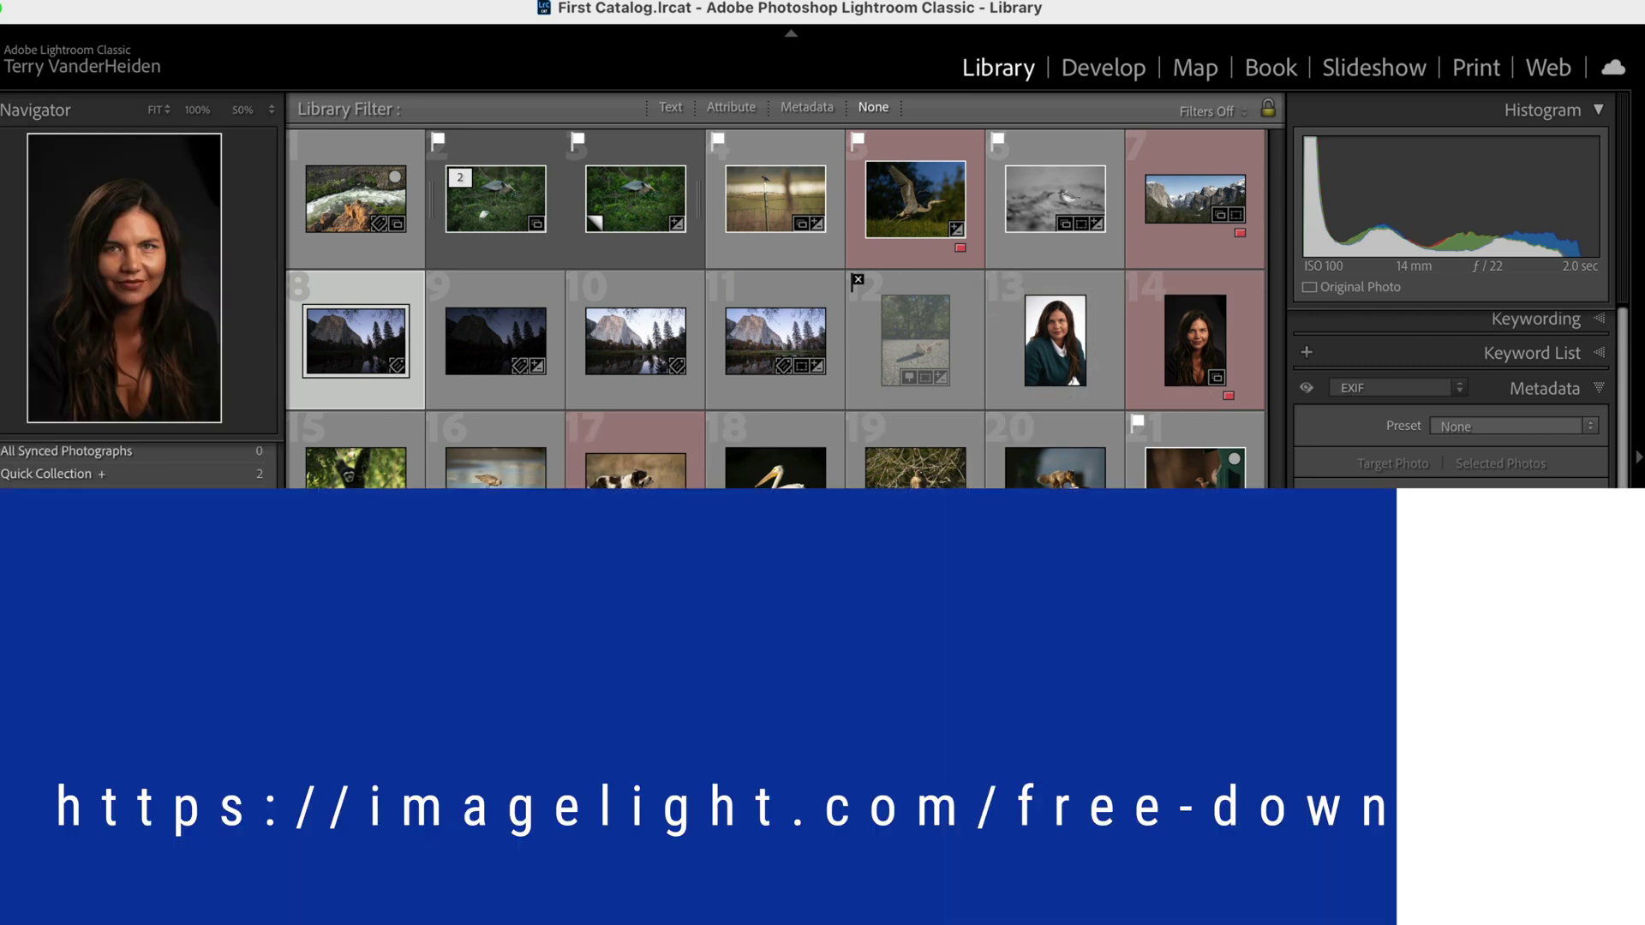
pyautogui.click(115, 748)
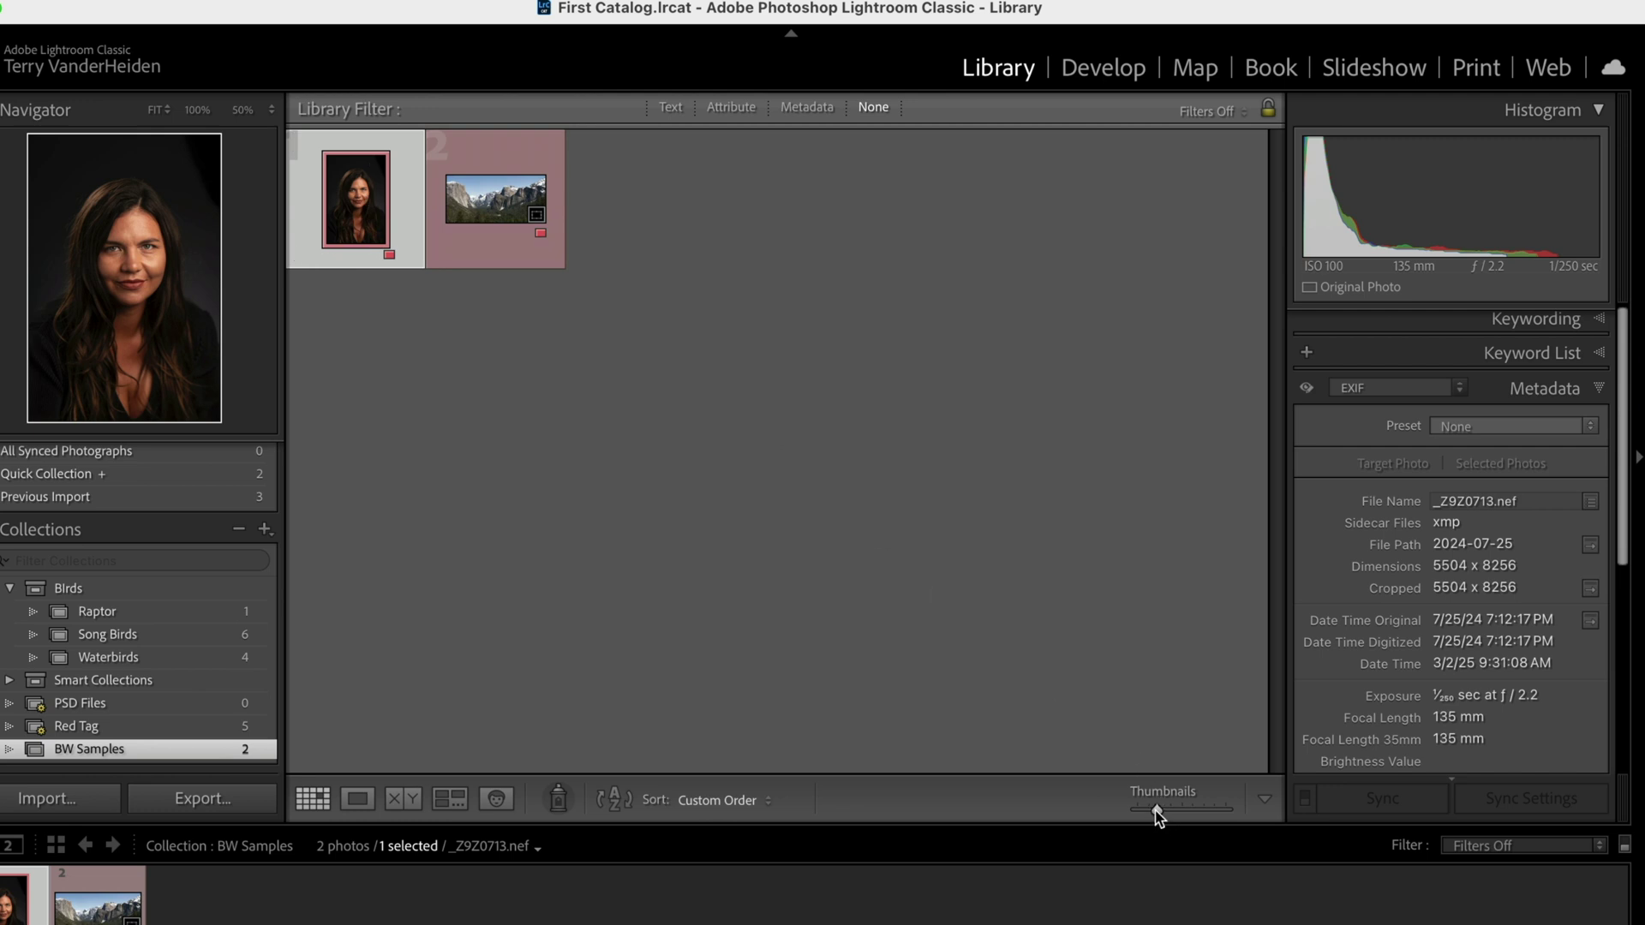
# Enlarge the grid thumbnails and open the studio portrait in Loupe view
pyautogui.moveTo(1156, 809); pyautogui.dragTo(1191, 805)
pyautogui.click(614, 562)
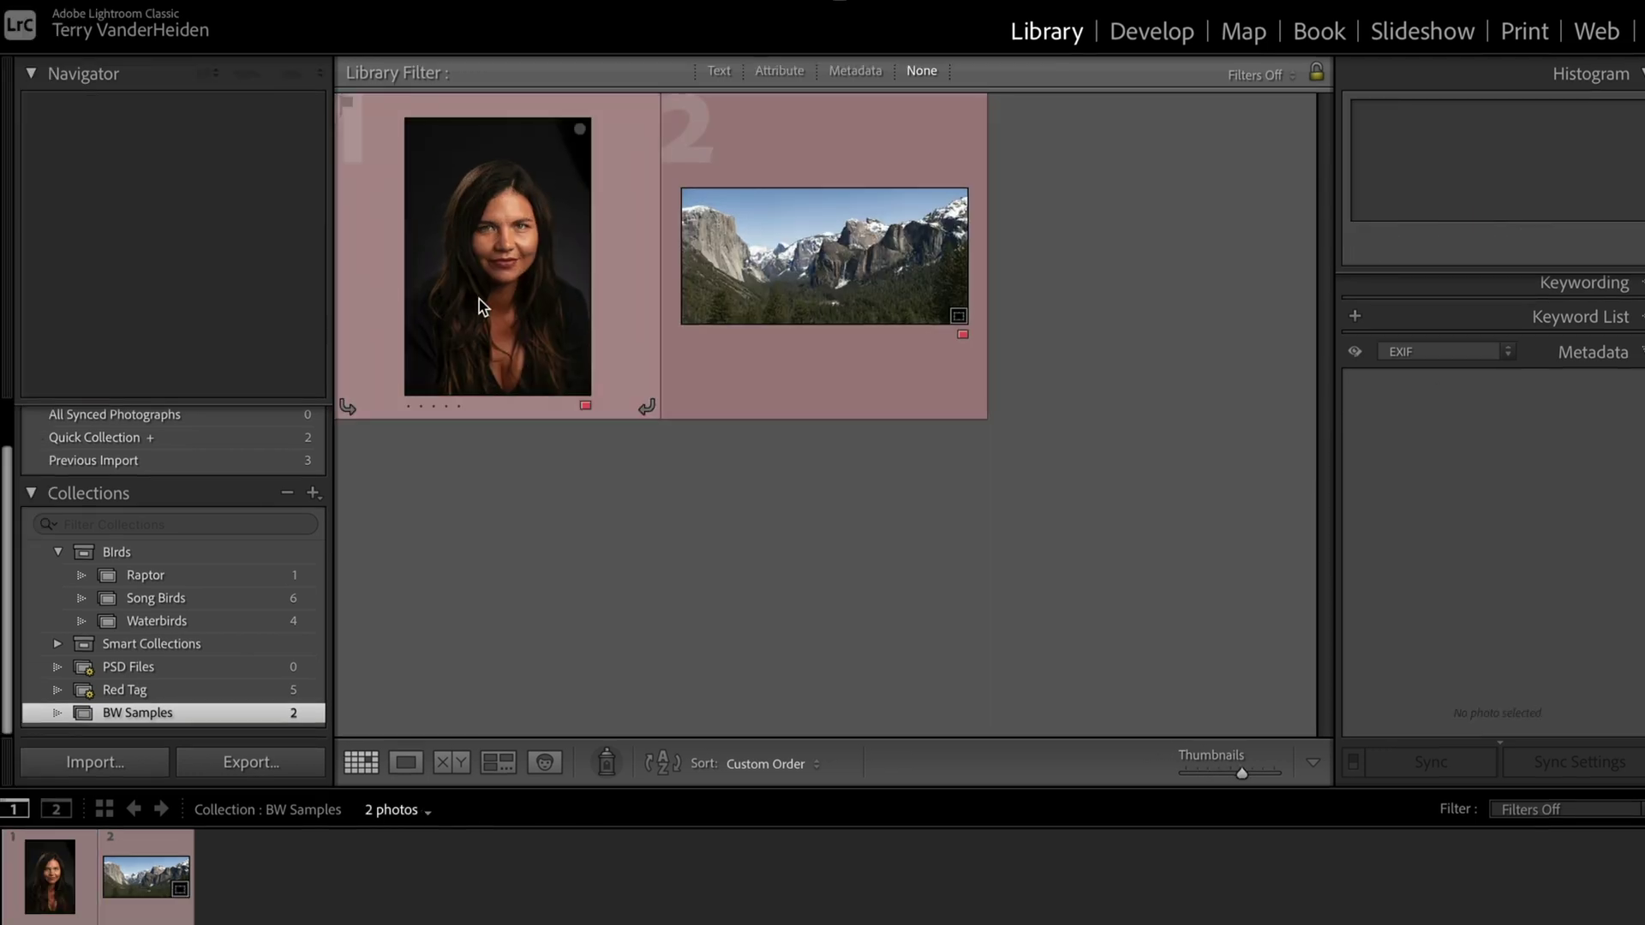
pyautogui.doubleClick(479, 264)
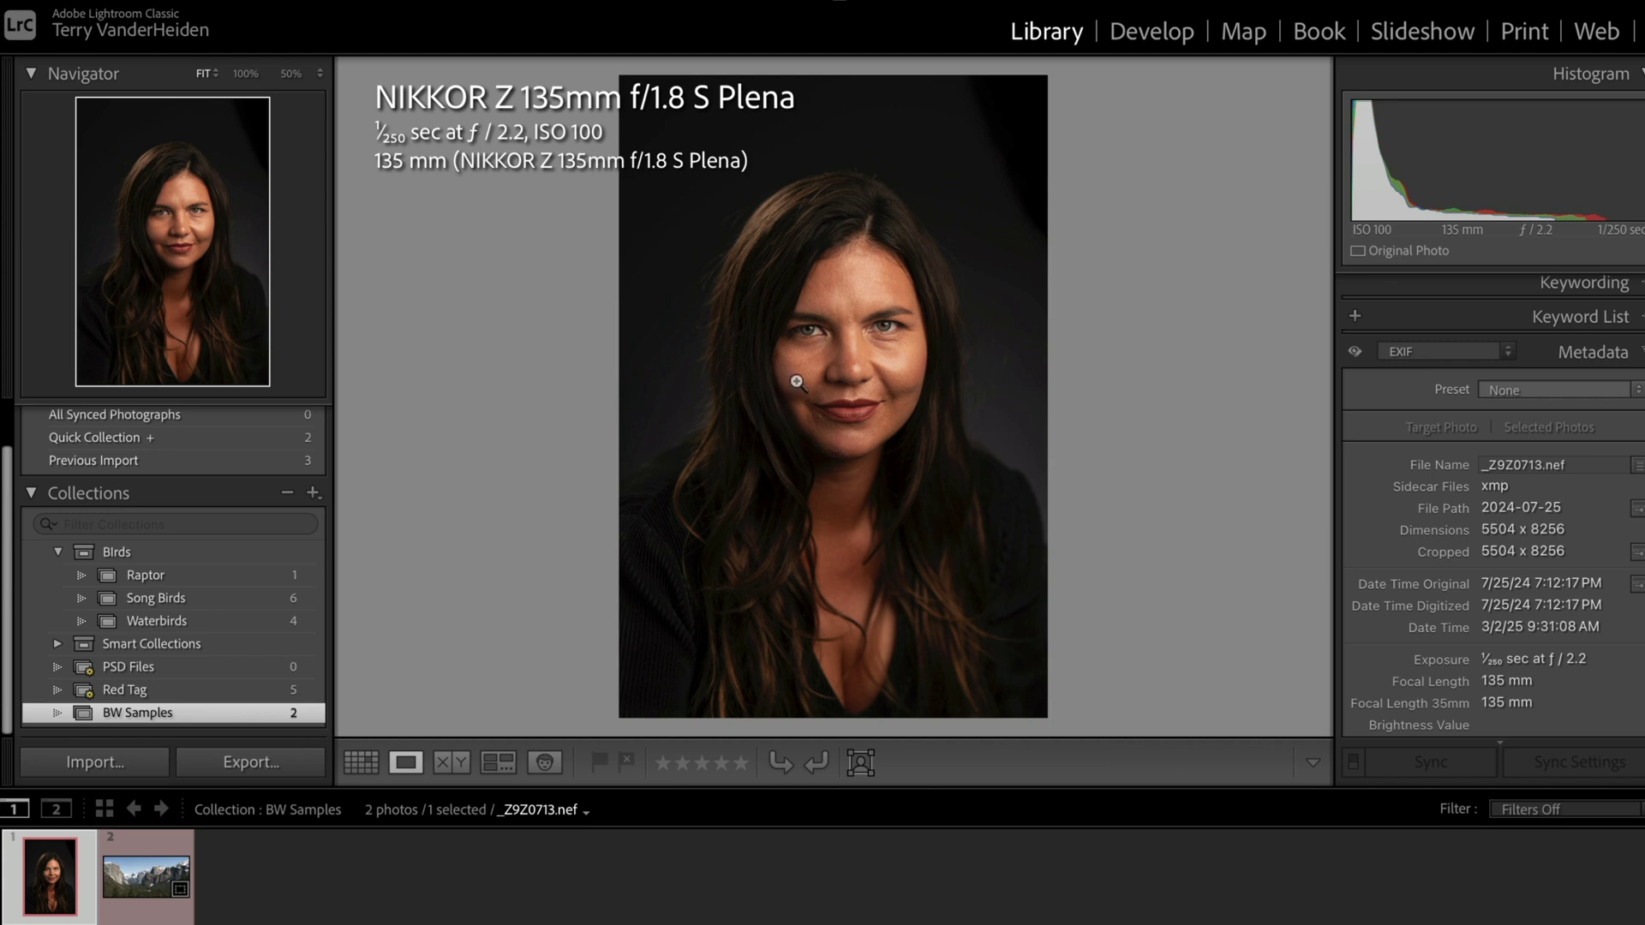
pyautogui.rightClick(867, 379)
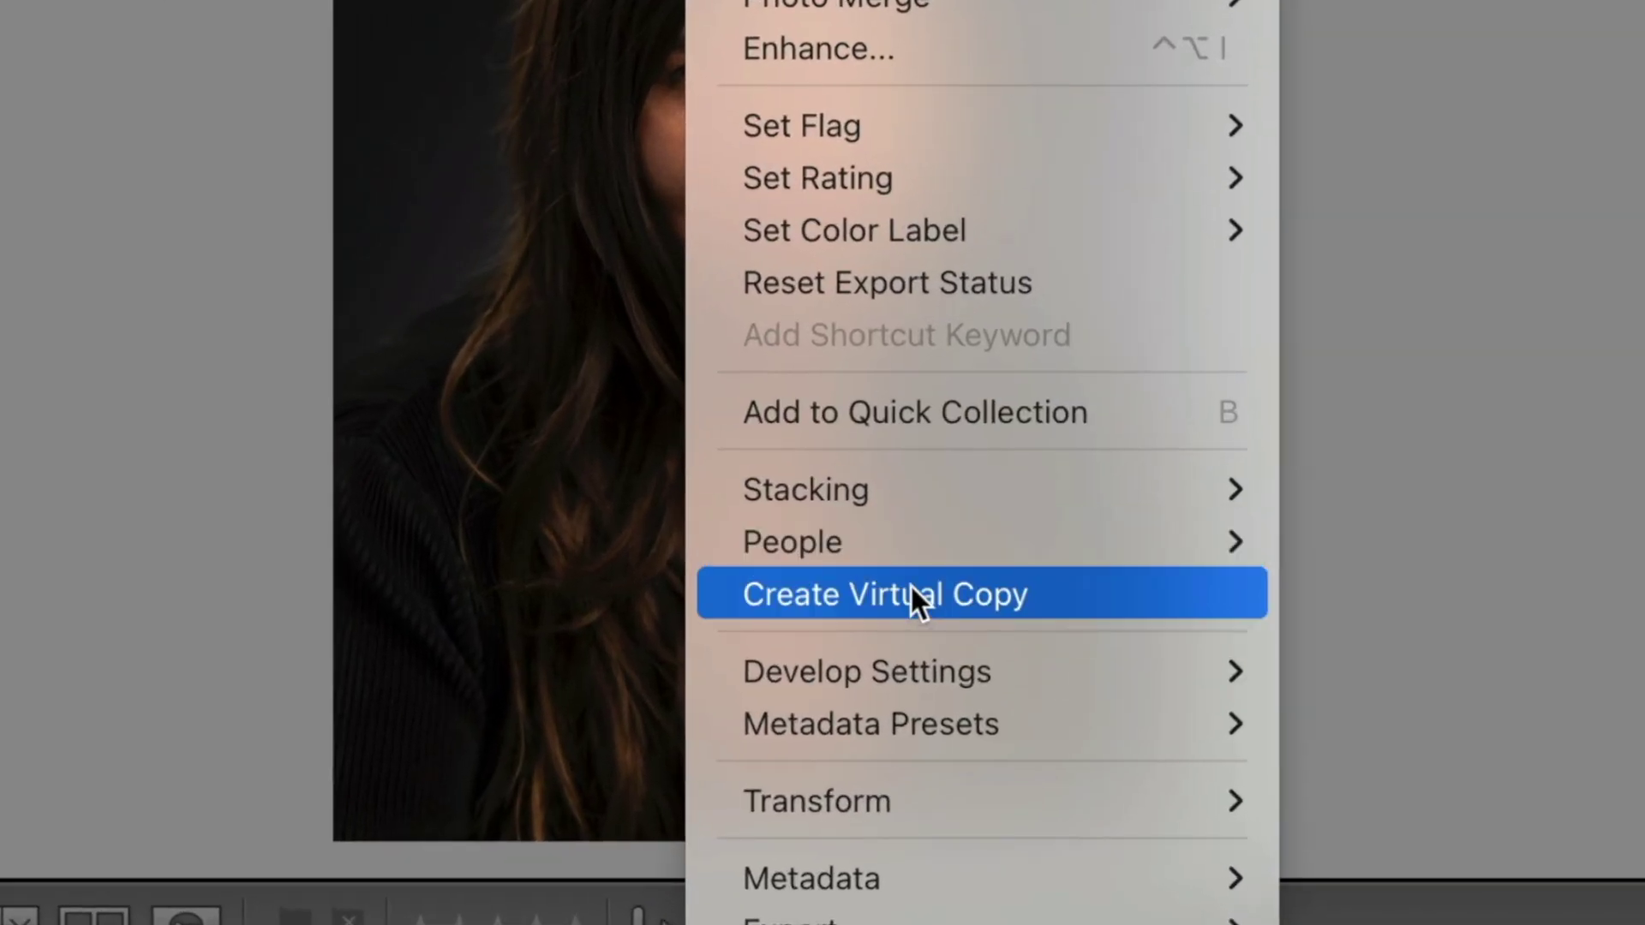
# Create two virtual copies of the portrait, then open Copy 1 large from the grid
pyautogui.click(909, 588)
pyautogui.rightClick(781, 256)
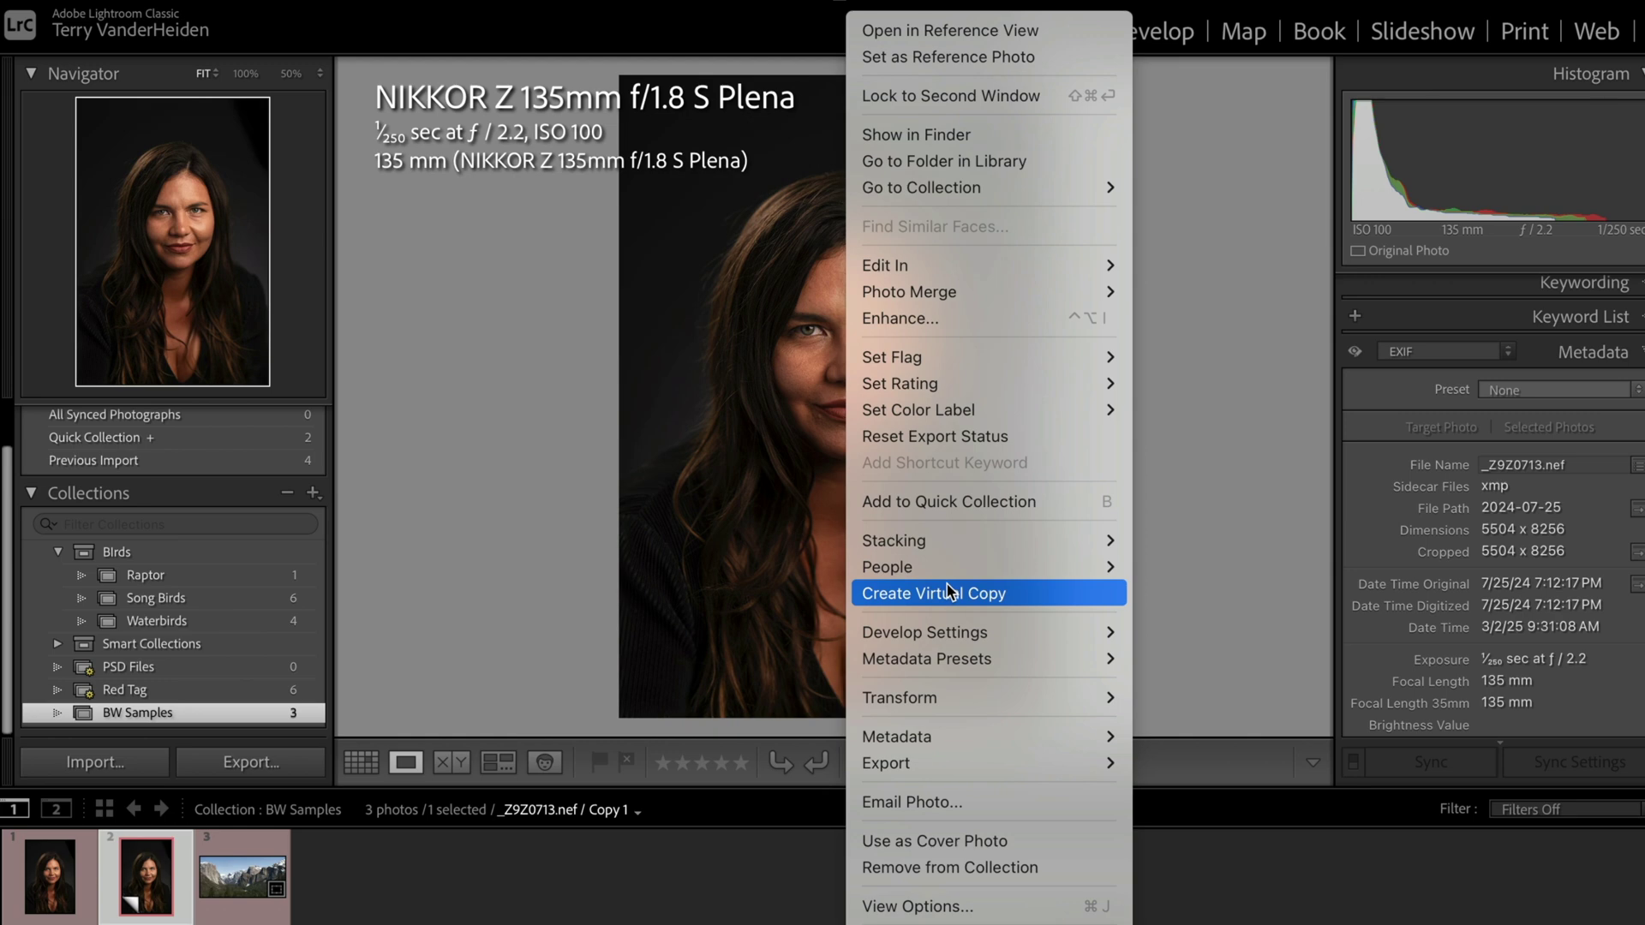
pyautogui.click(952, 594)
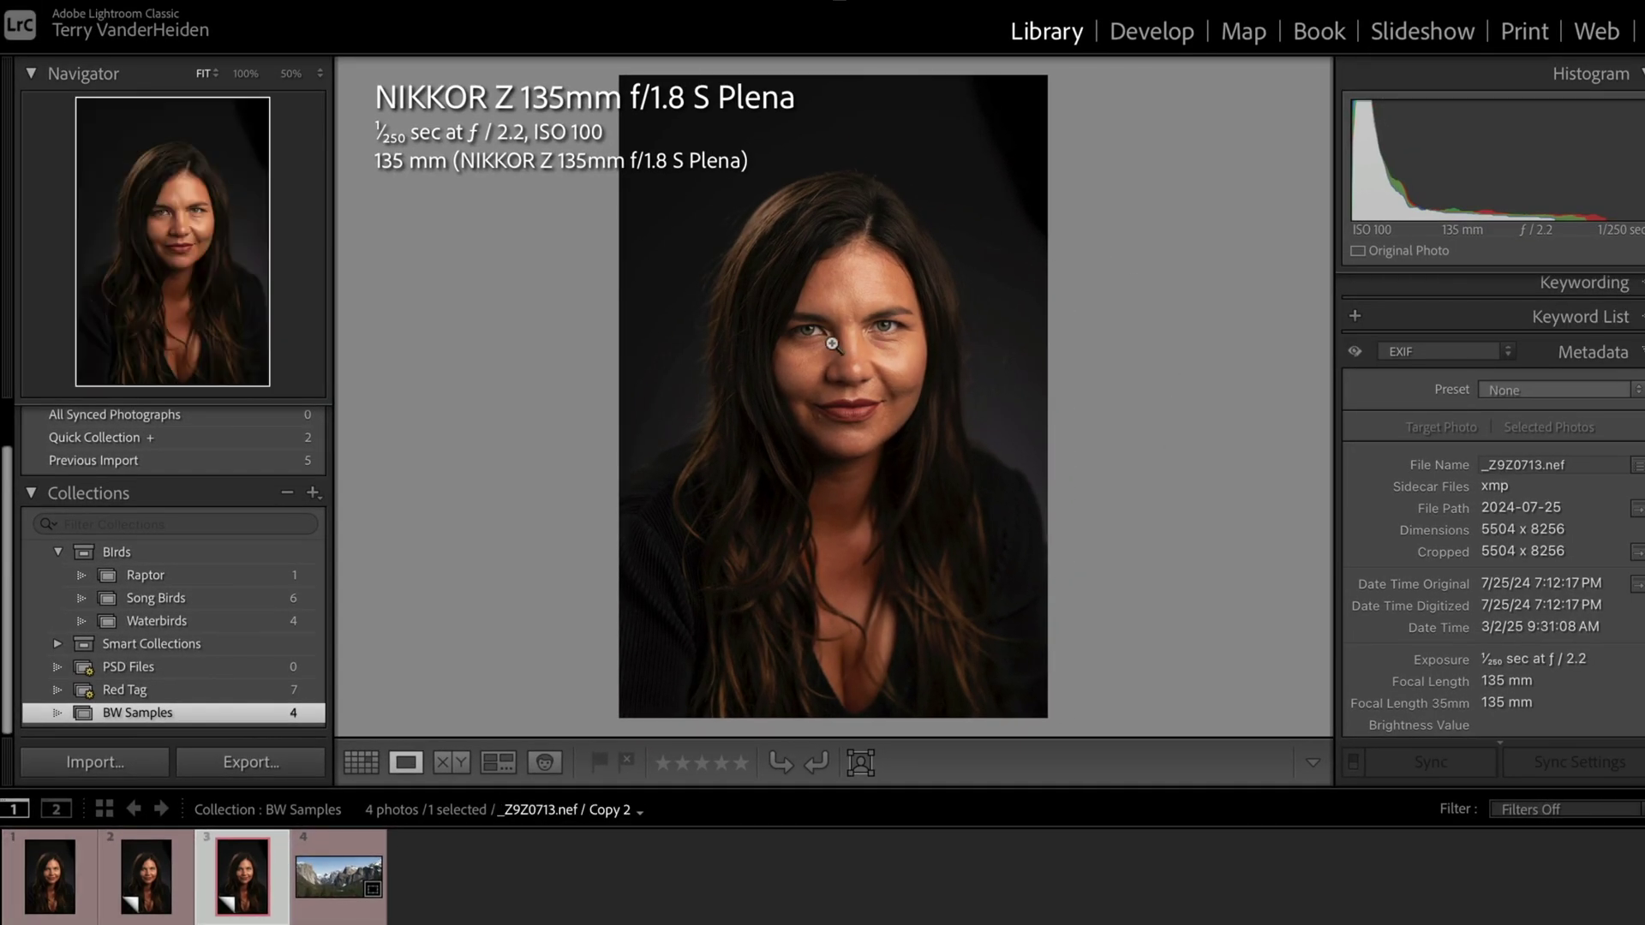
pyautogui.press('g')
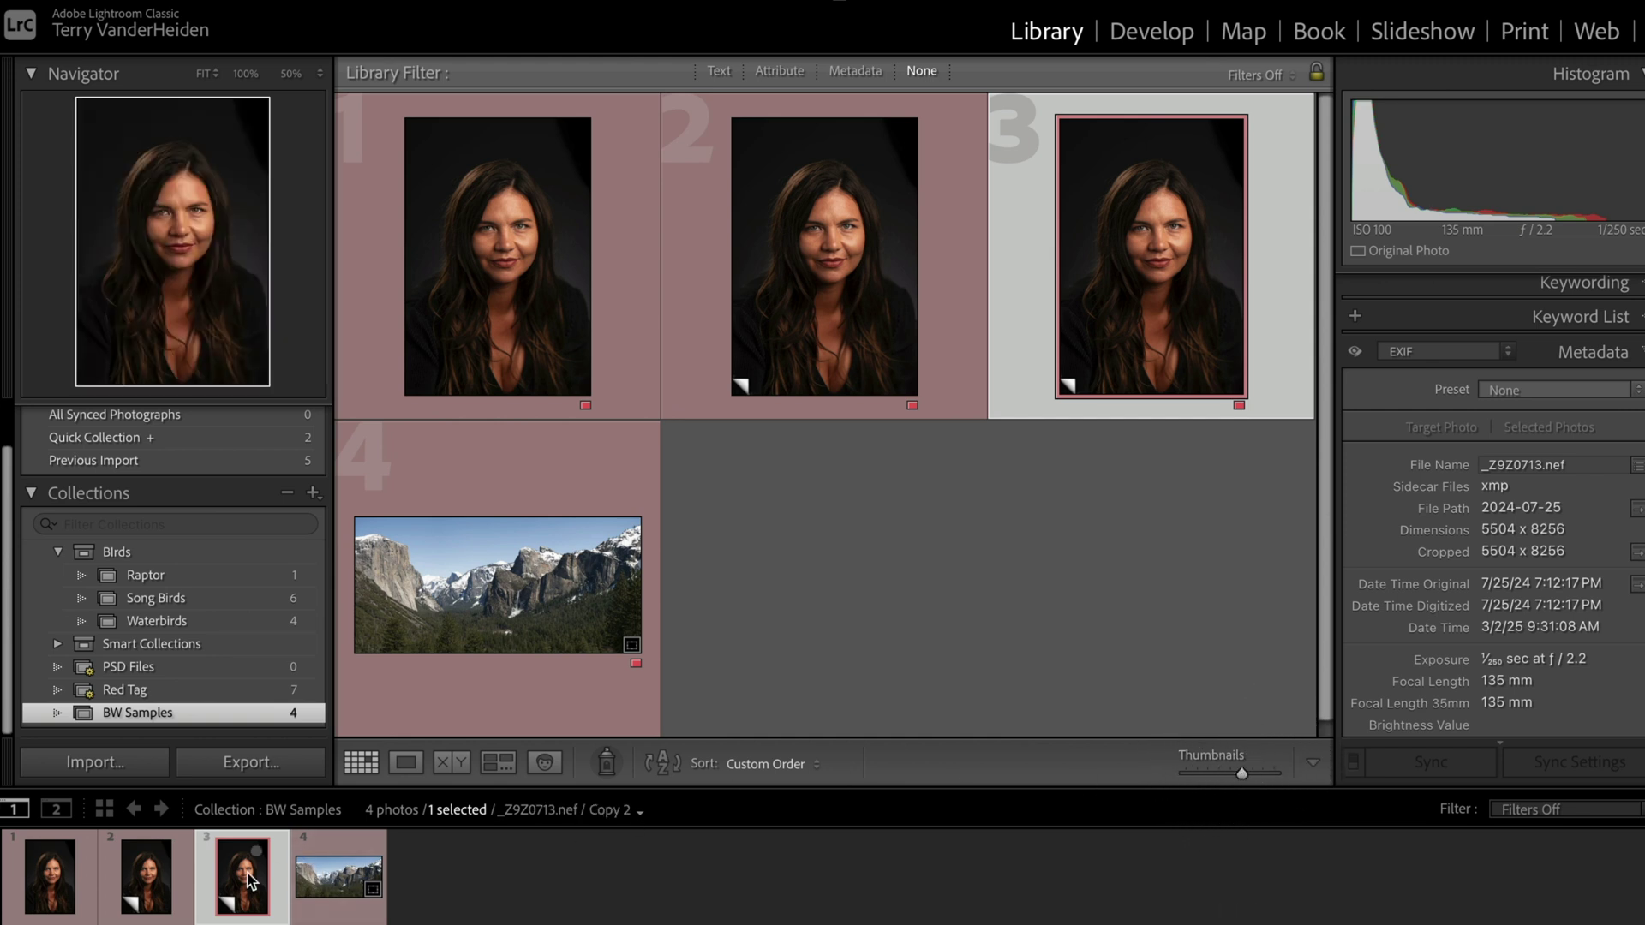
pyautogui.doubleClick(146, 870)
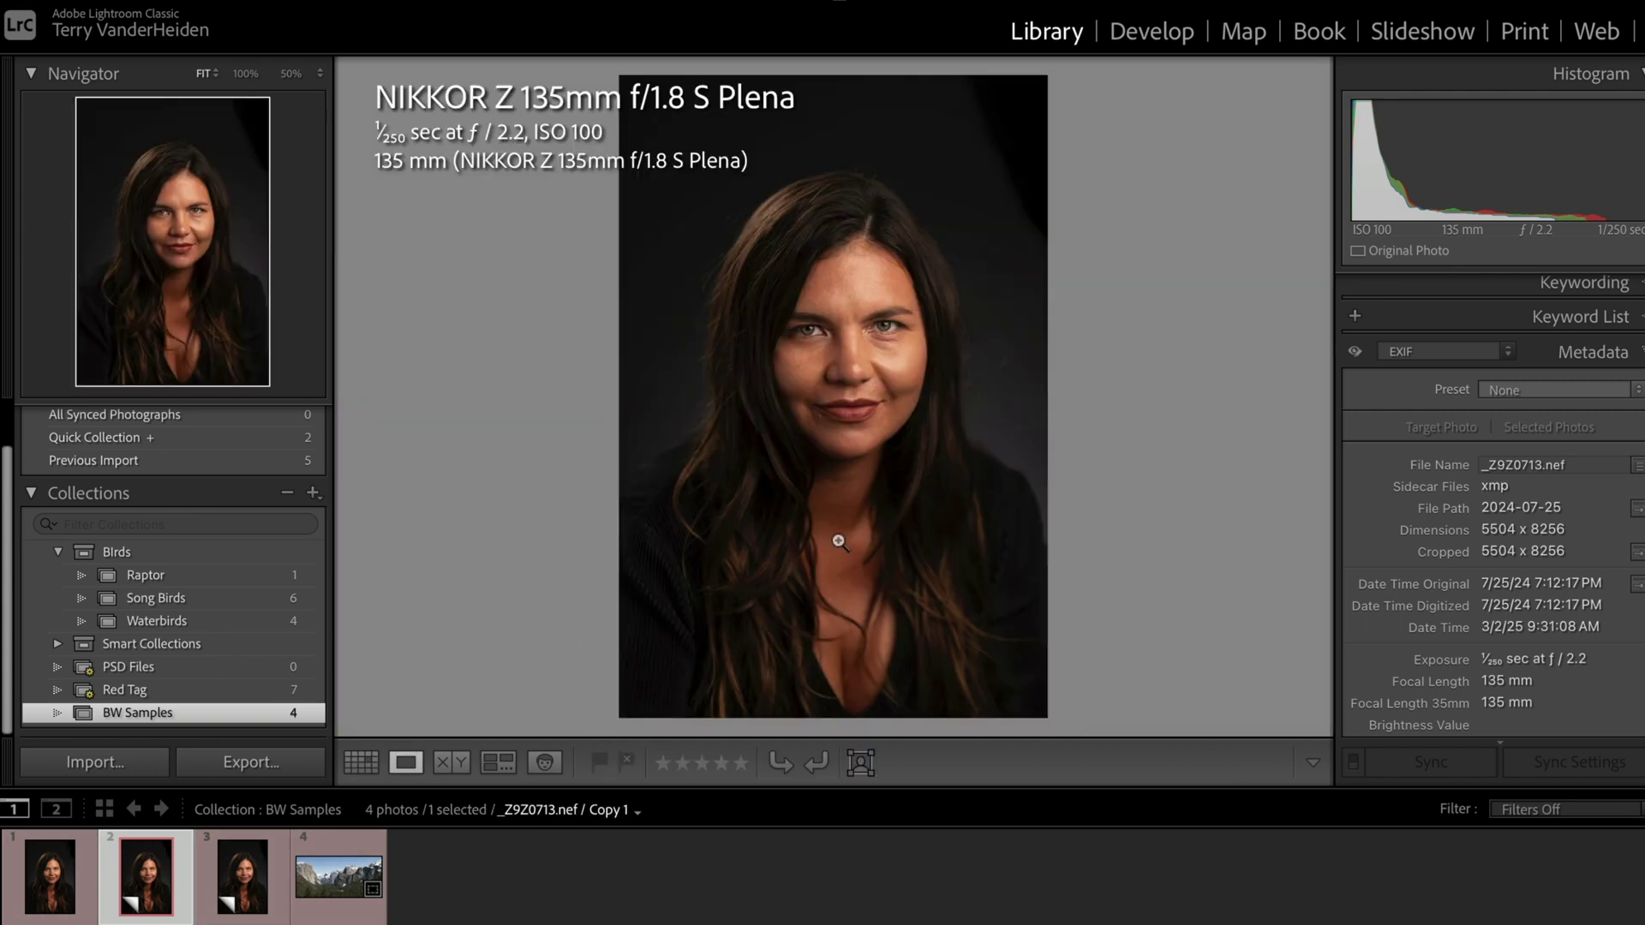
# In Develop, try Saturation -100 on the portrait copy, then undo back to full colour
pyautogui.click(1182, 39)
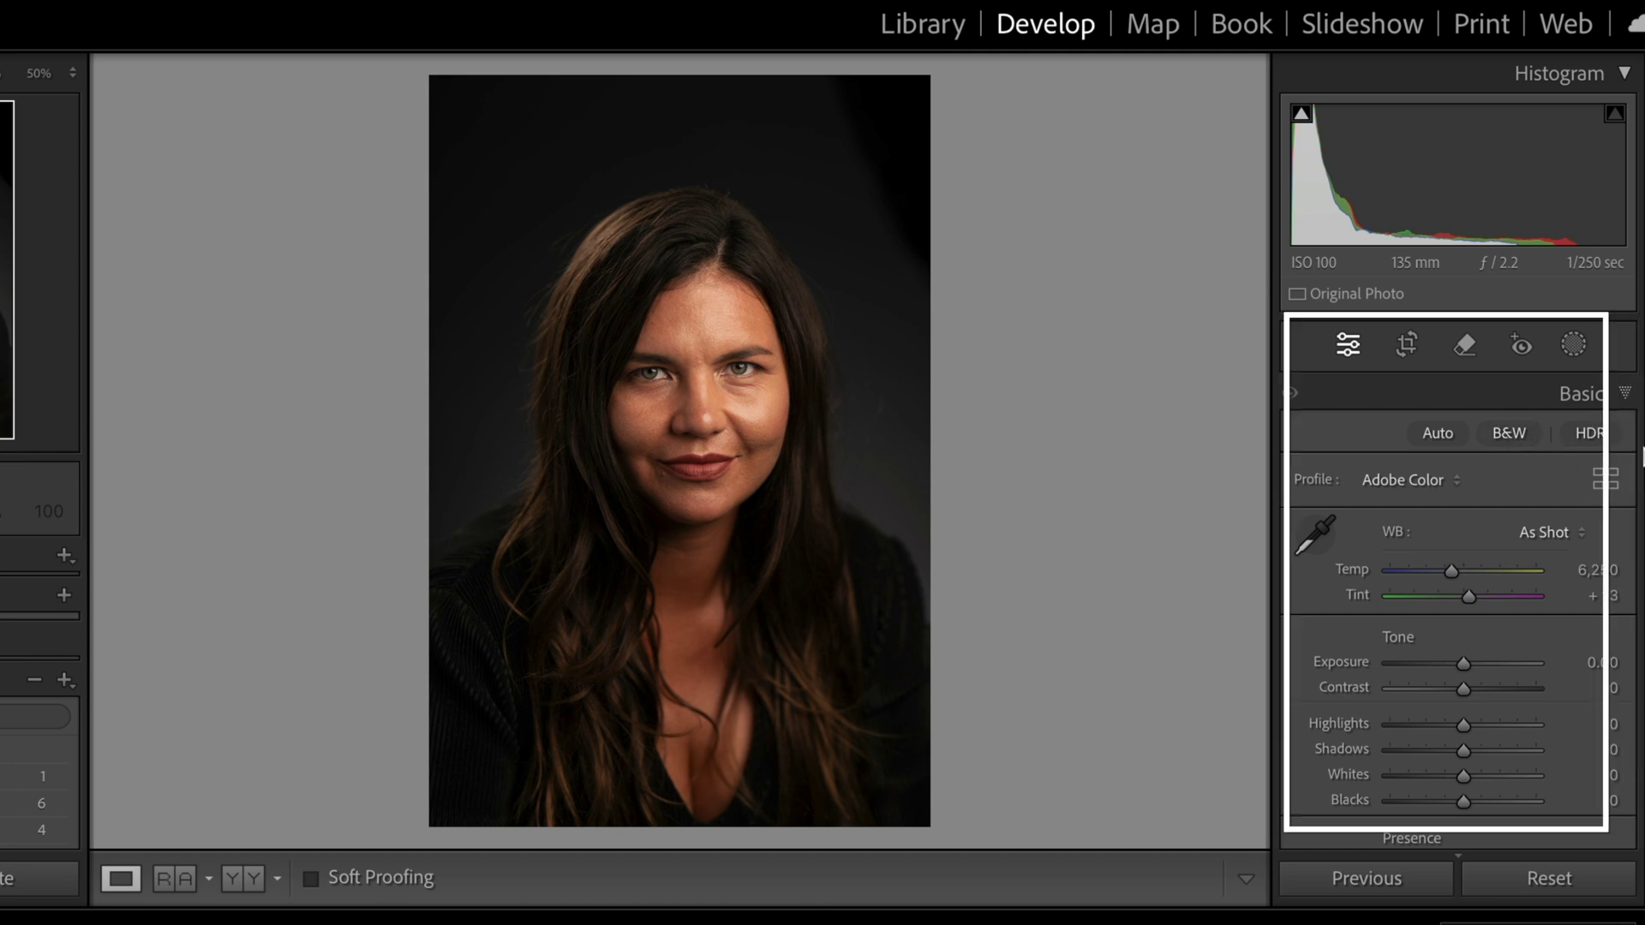
pyautogui.scroll(-2, 1505, 435)
pyautogui.scroll(-3, 1456, 612)
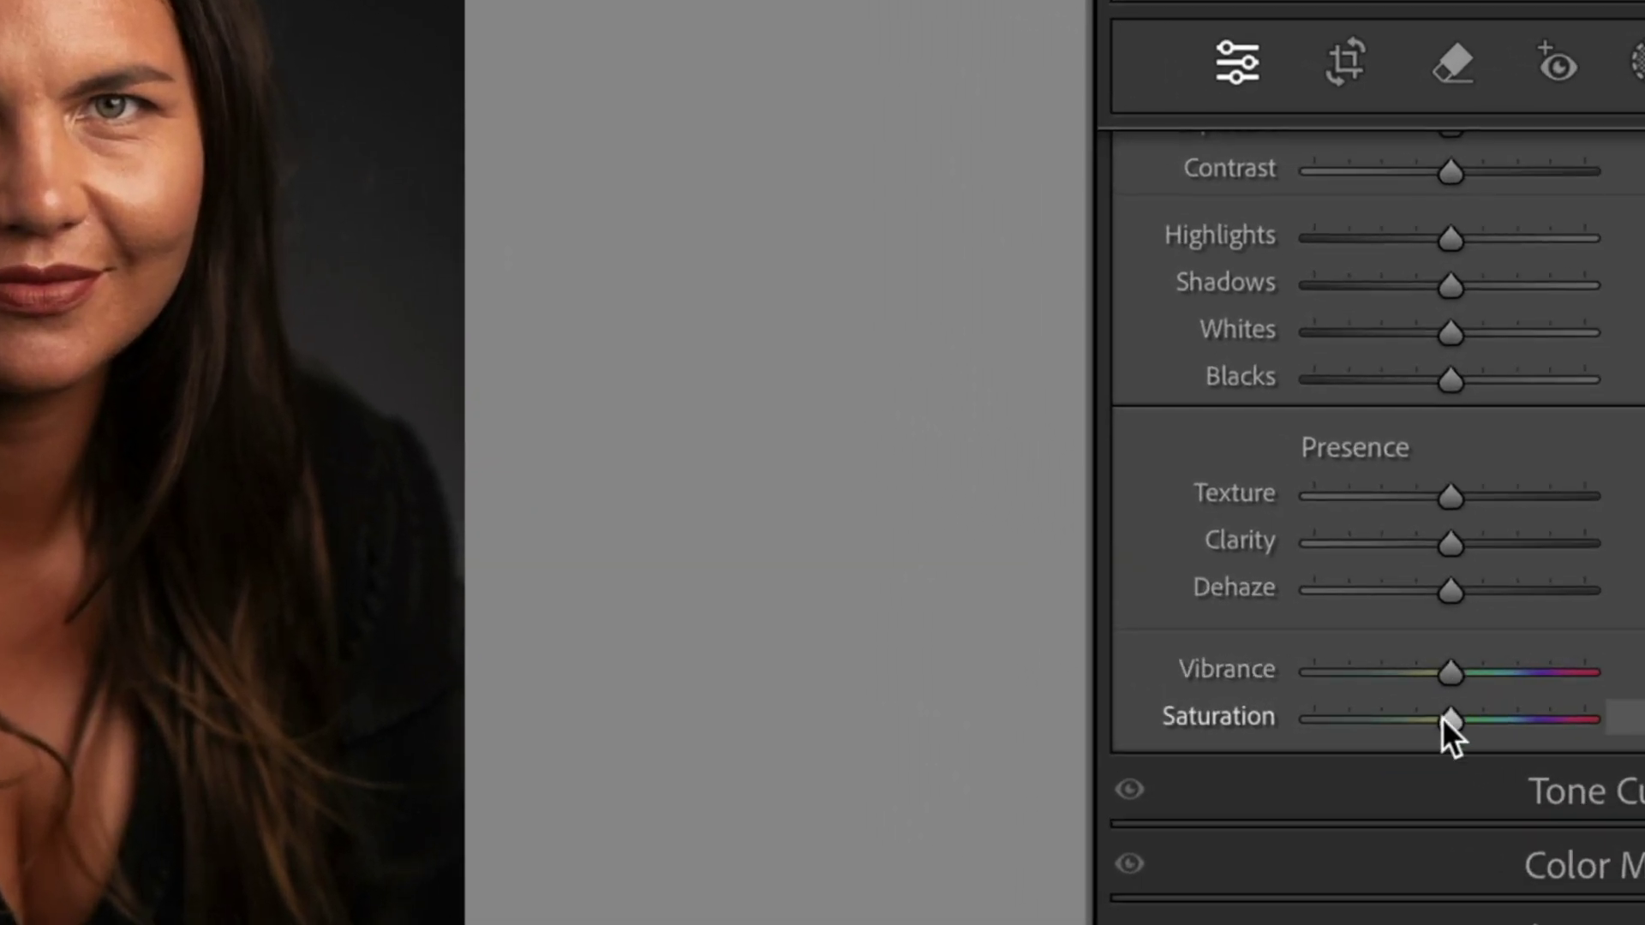
pyautogui.moveTo(1442, 718); pyautogui.dragTo(1308, 720)
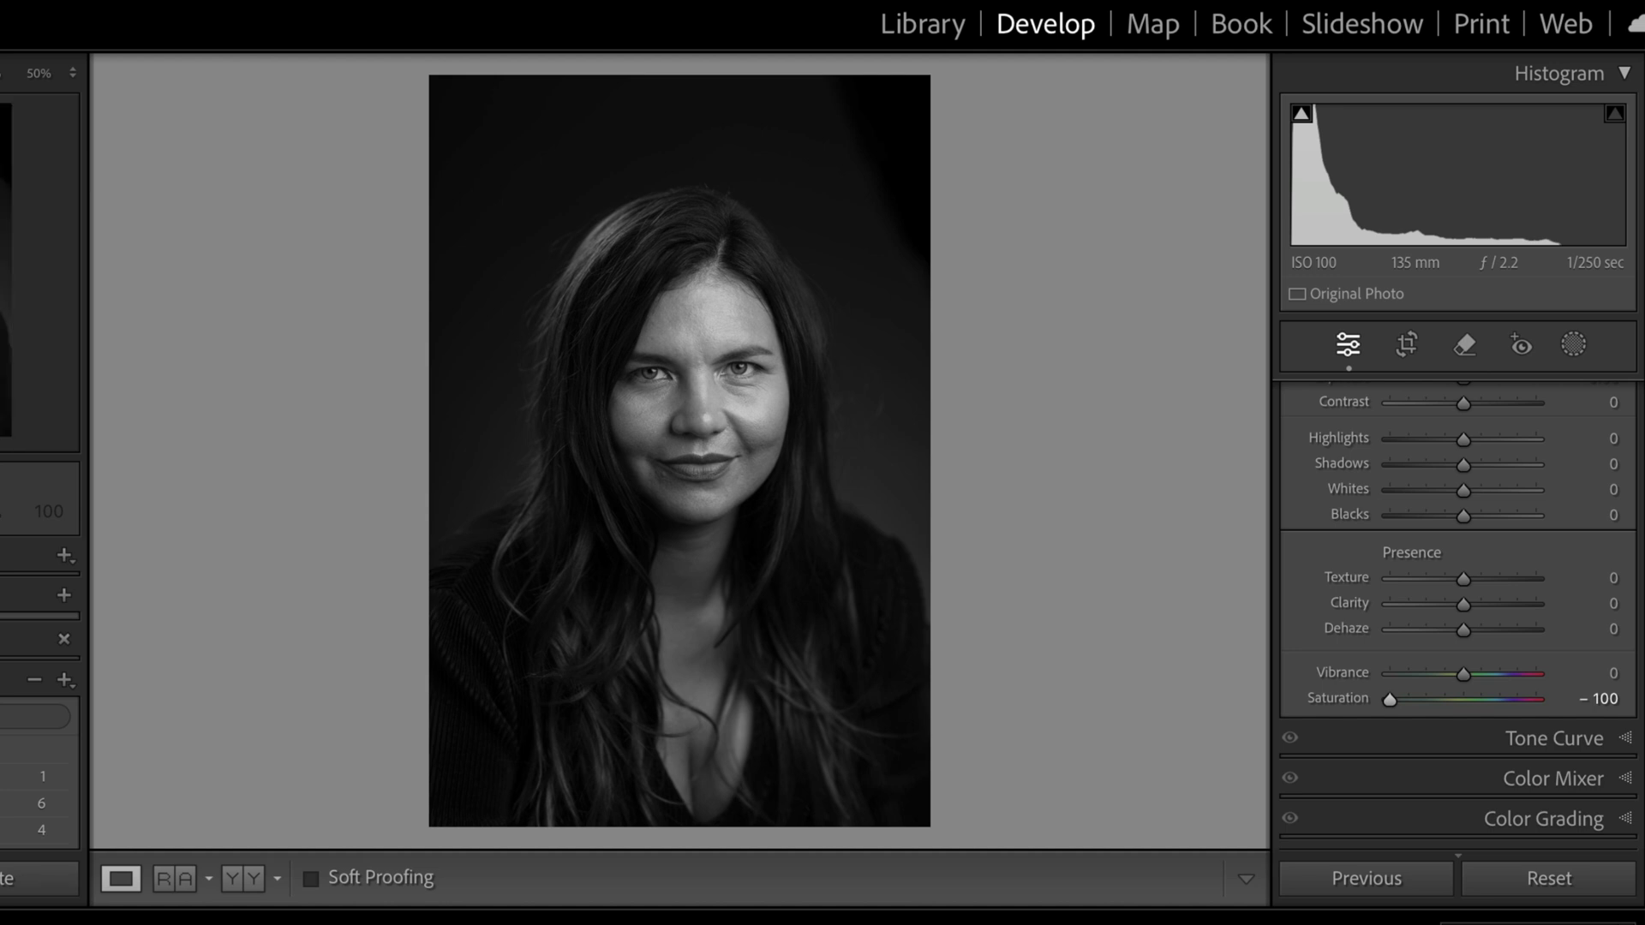
pyautogui.hotkey('ctrl', 'z')
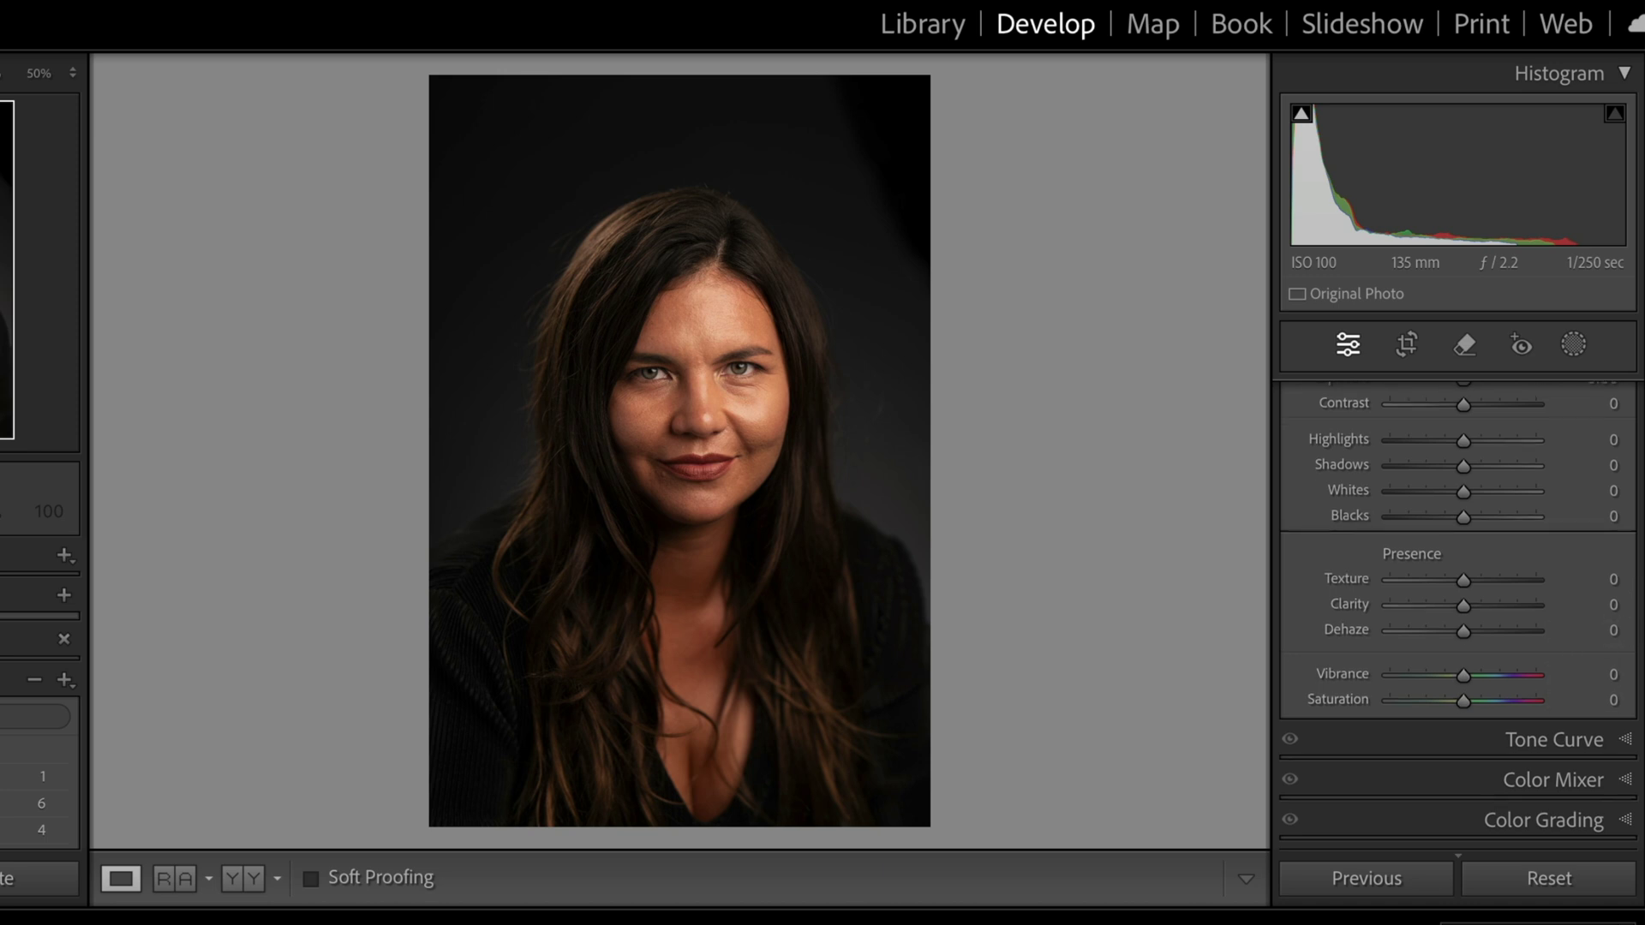
pyautogui.scroll(4, 1457, 600)
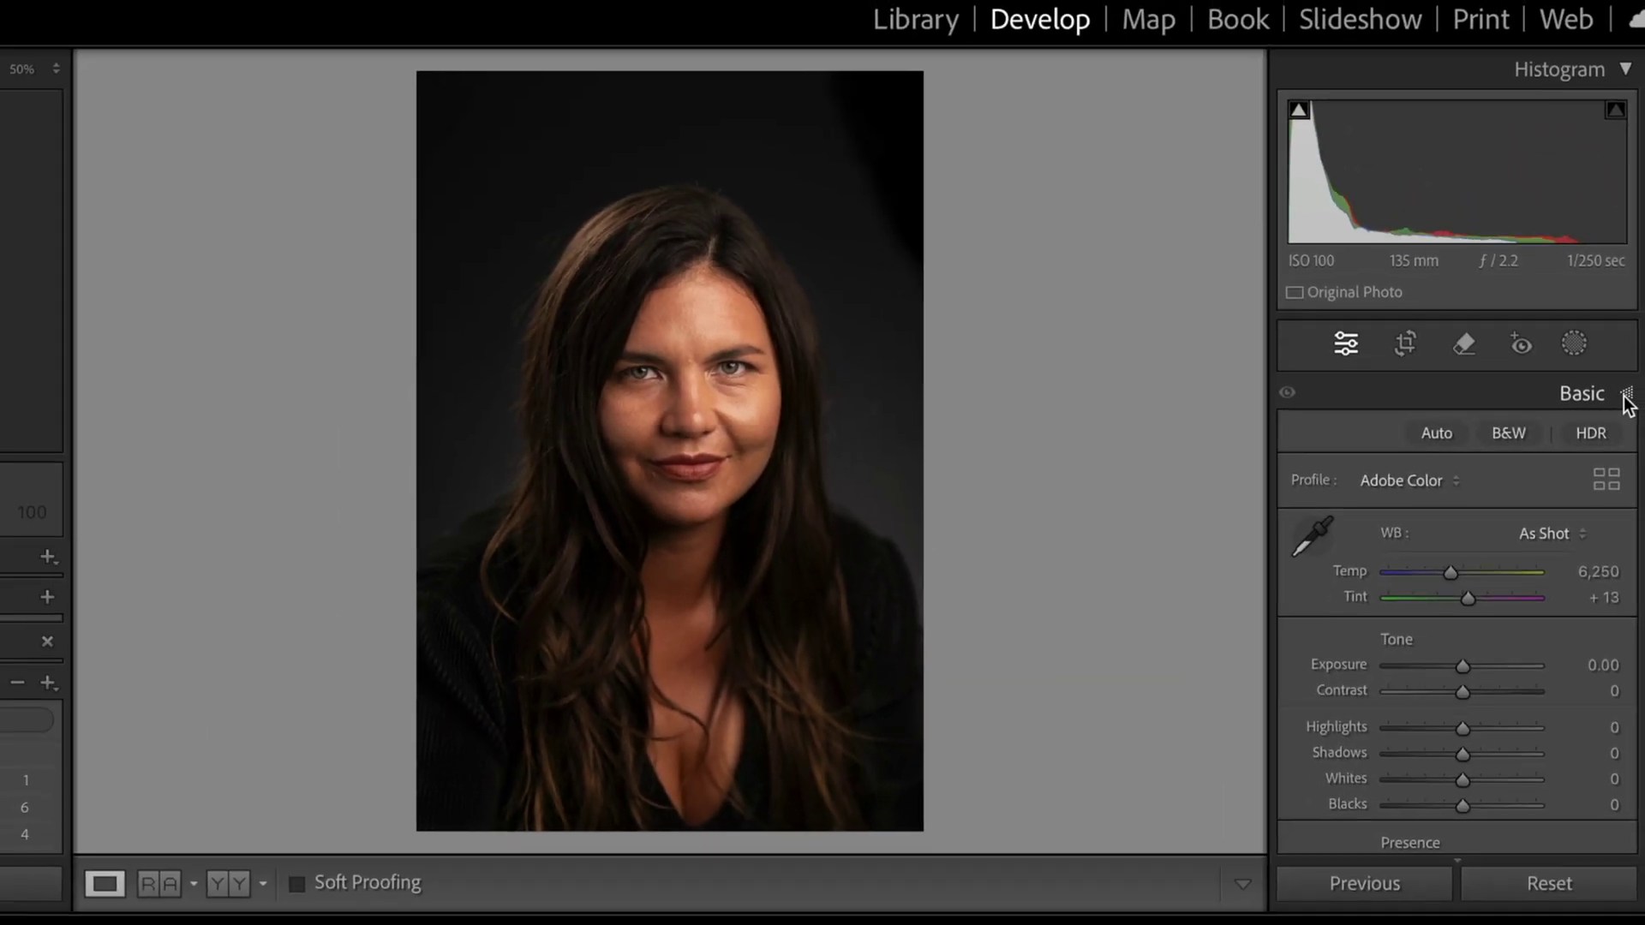
pyautogui.click(1626, 398)
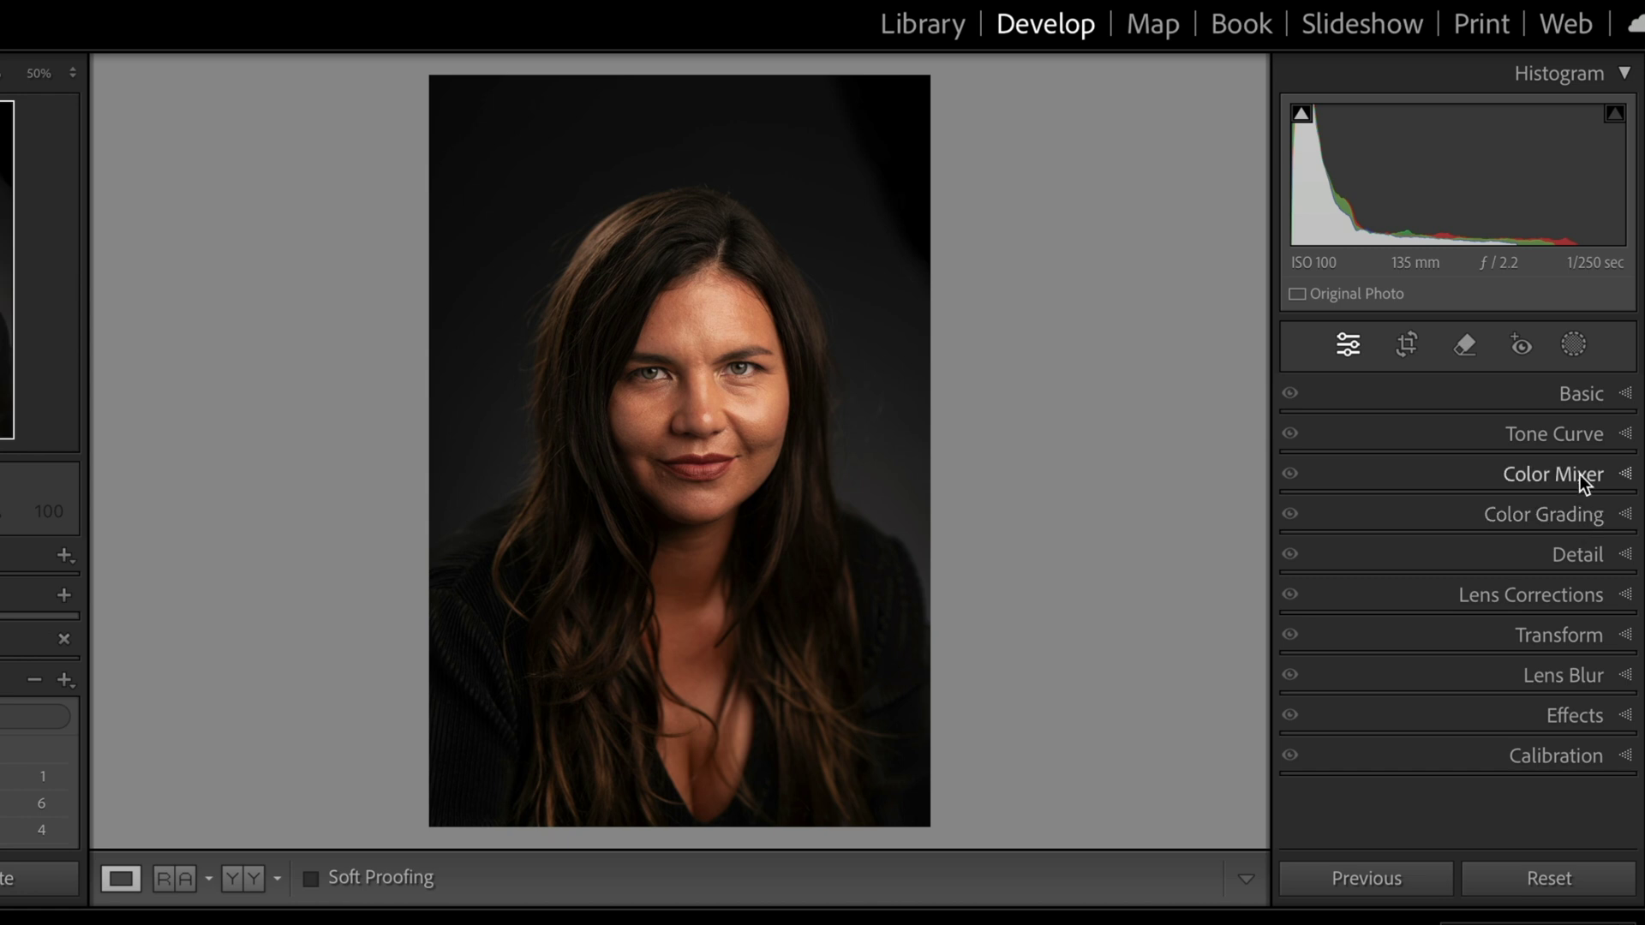
pyautogui.click(1590, 397)
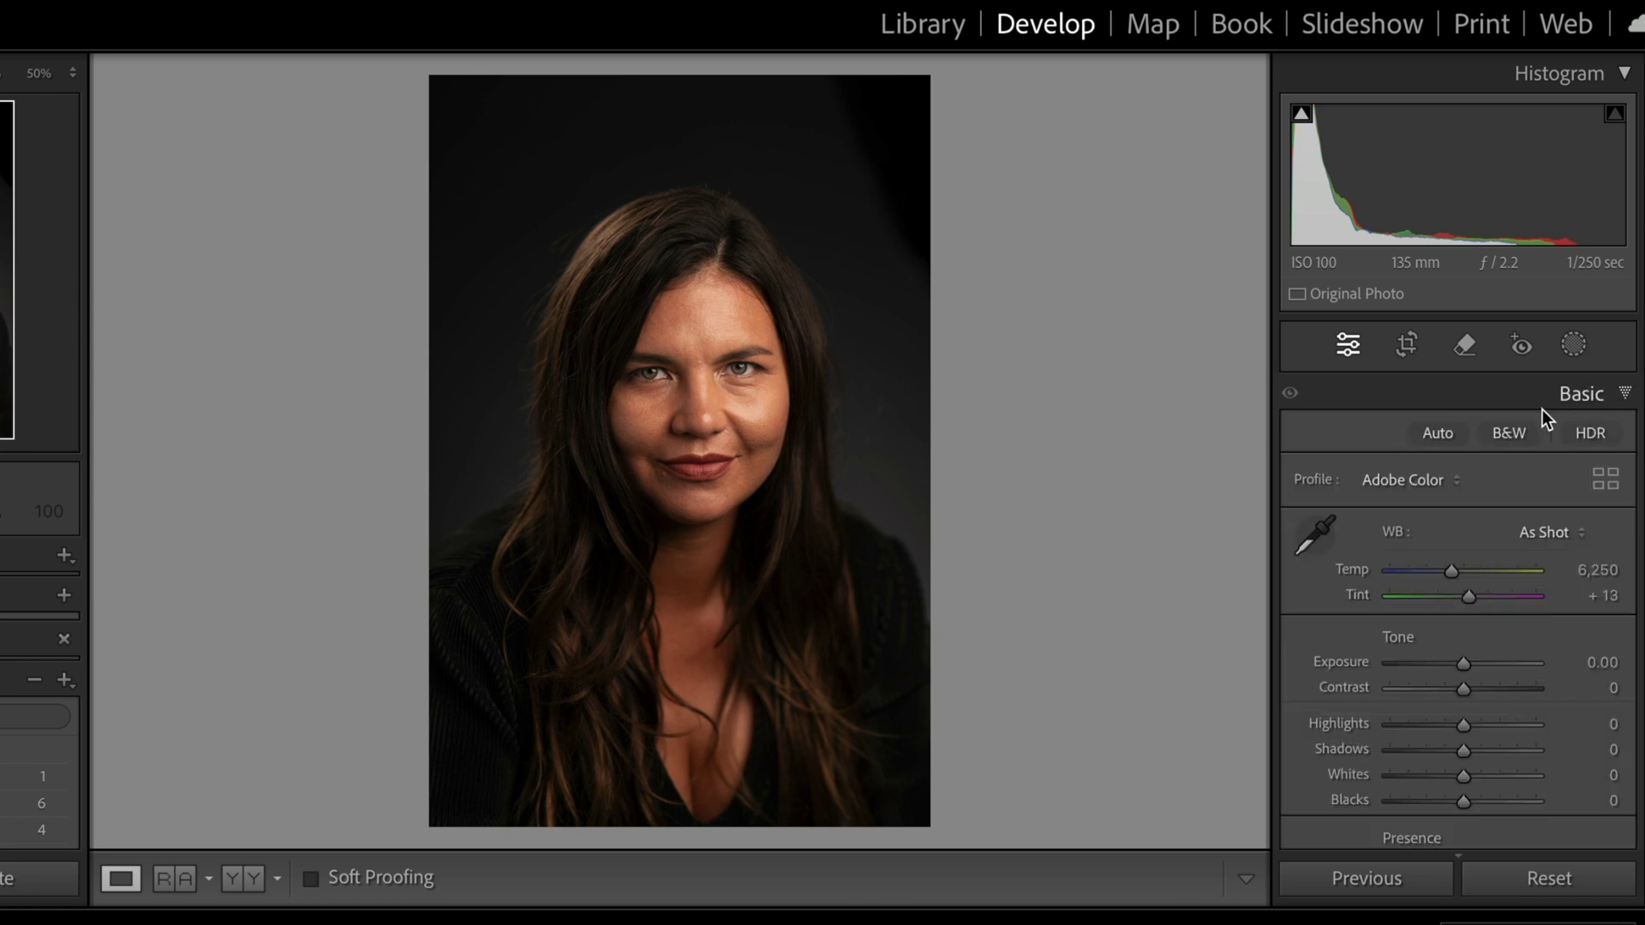
# Convert the portrait copy to B&W and expand the Black & White Mix panel
pyautogui.click(1514, 430)
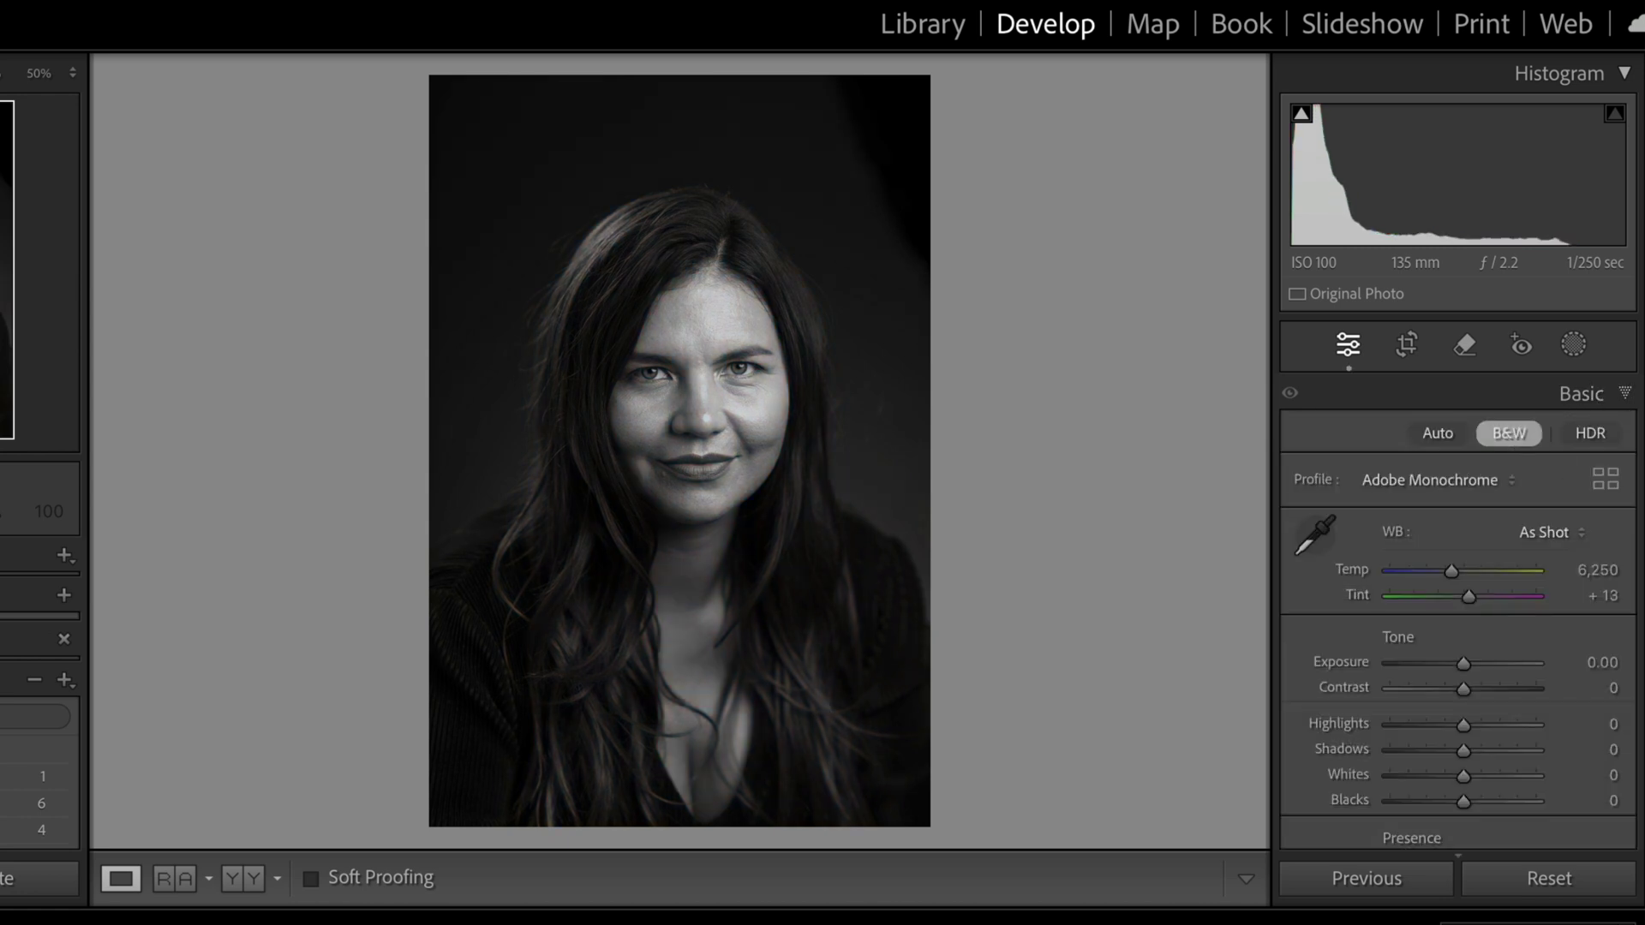
pyautogui.scroll(-5, 1631, 610)
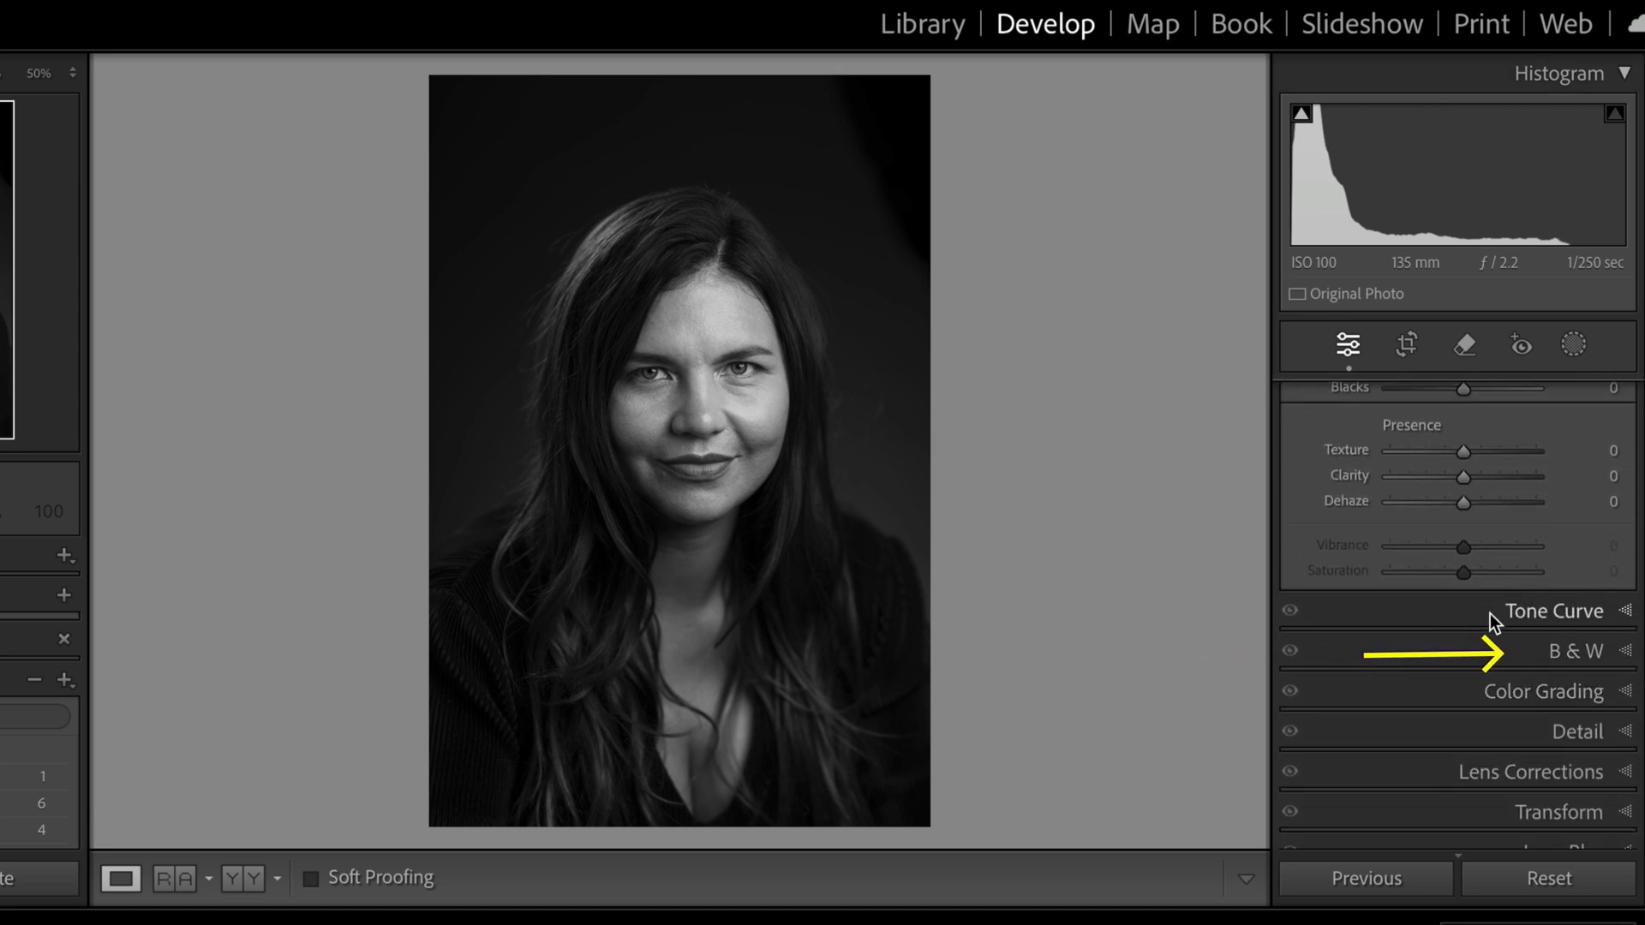
pyautogui.click(1570, 654)
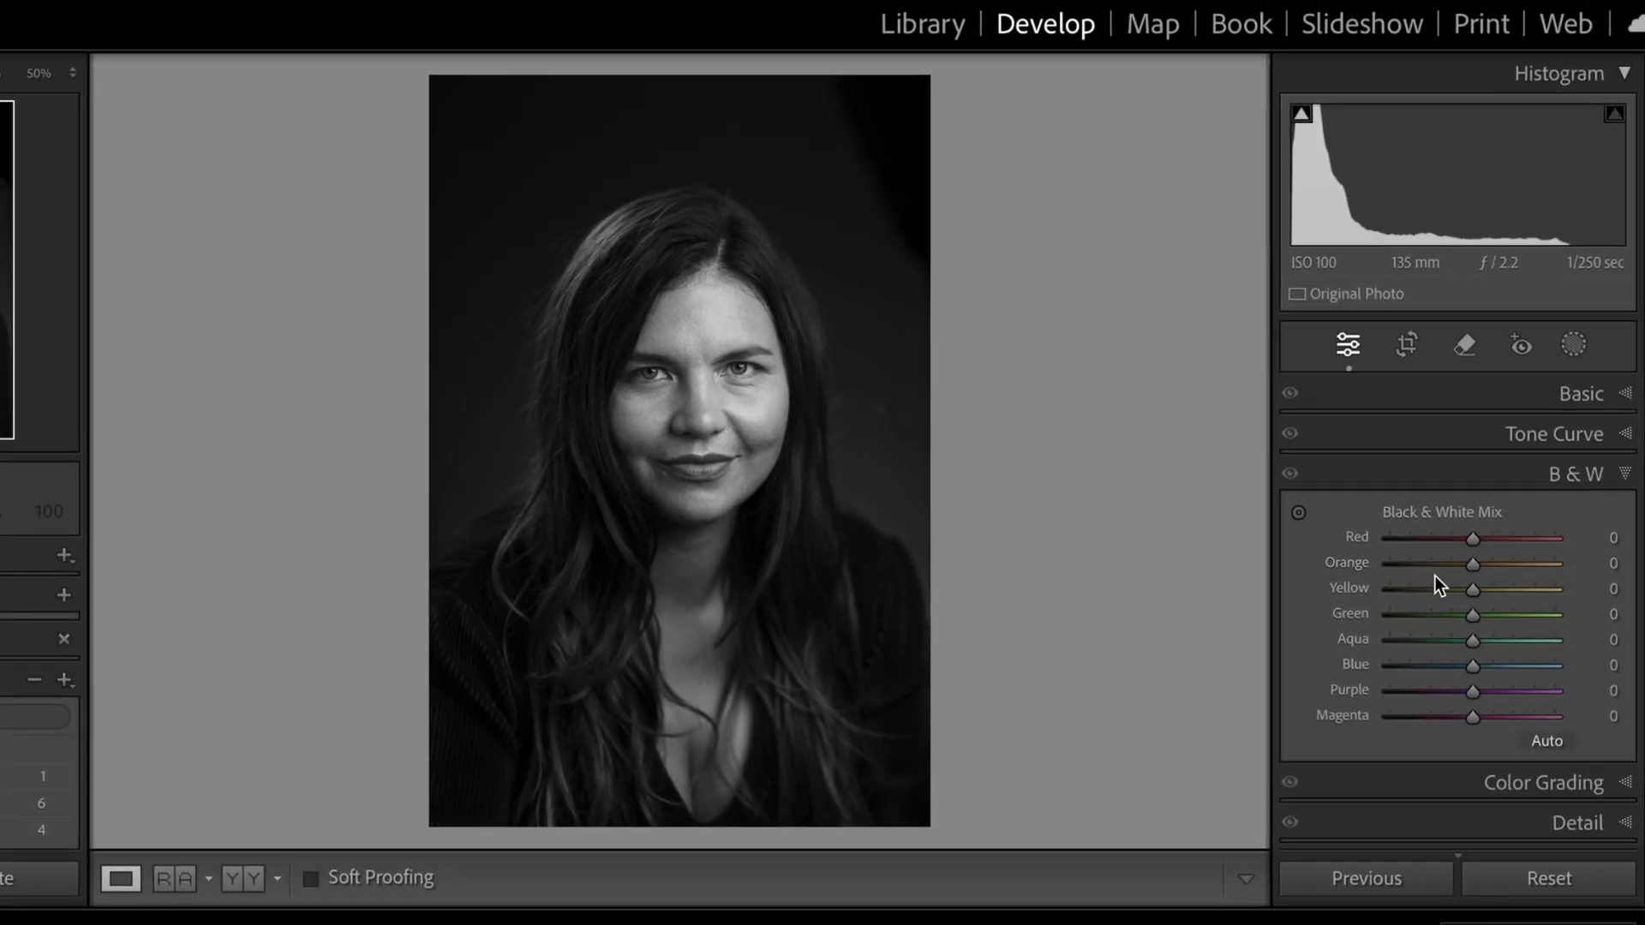
pyautogui.click(39, 75)
# Zoom in on the face and set the Red mix to -47 to darken lips and skin
pyautogui.scroll(3, 543, 422)
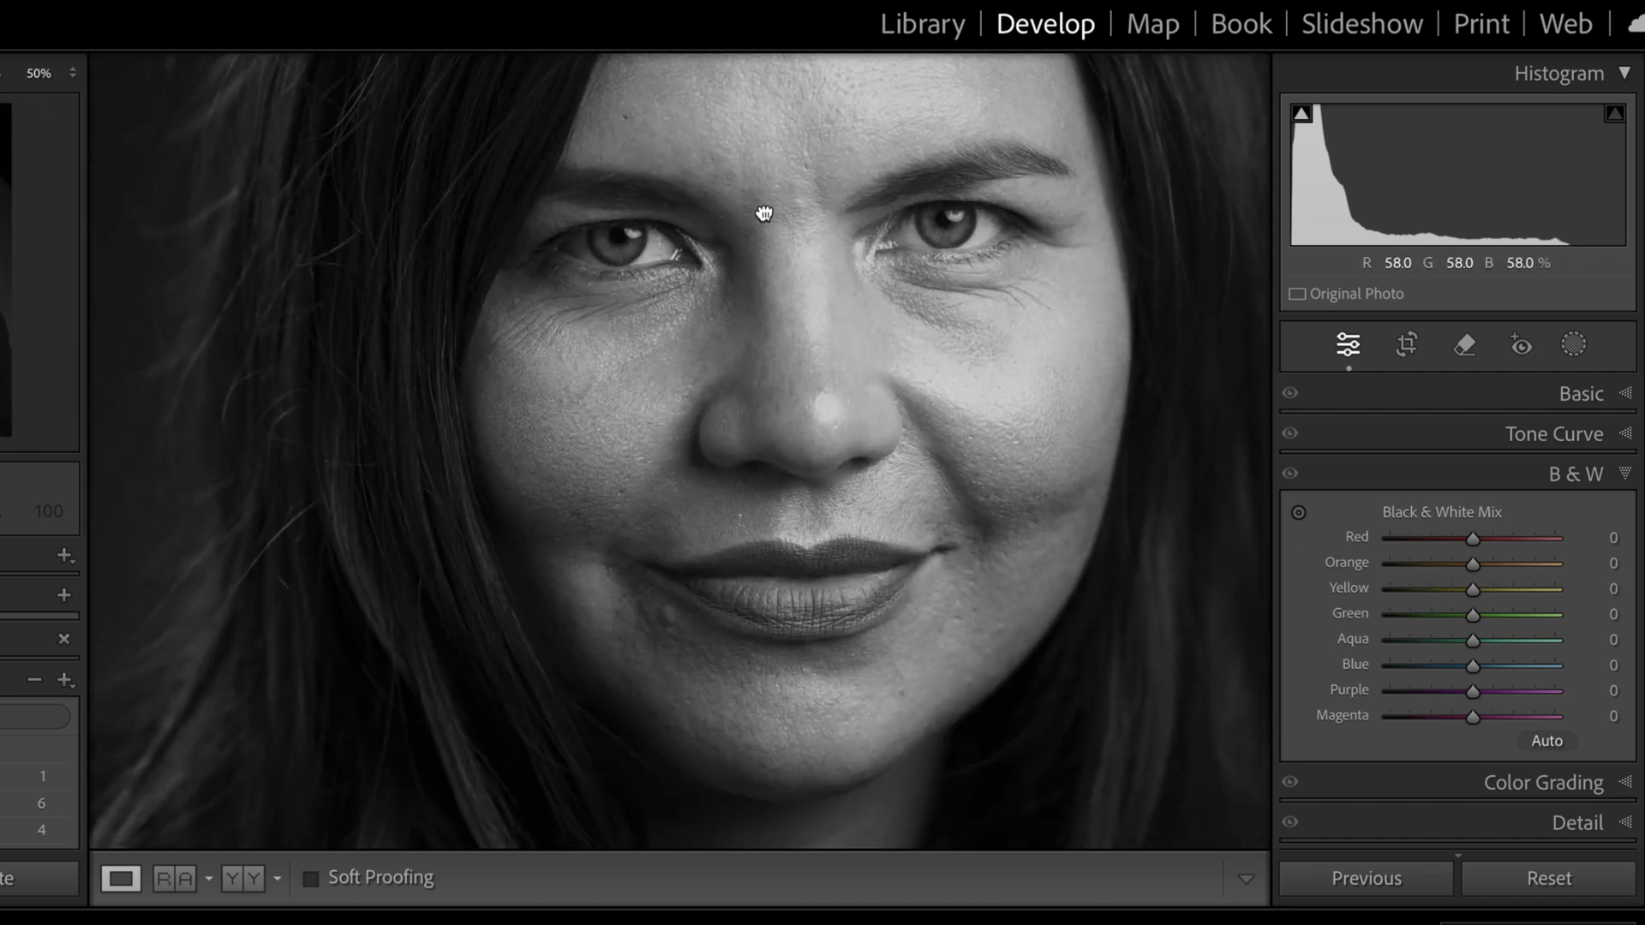
pyautogui.moveTo(764, 214); pyautogui.dragTo(639, 200)
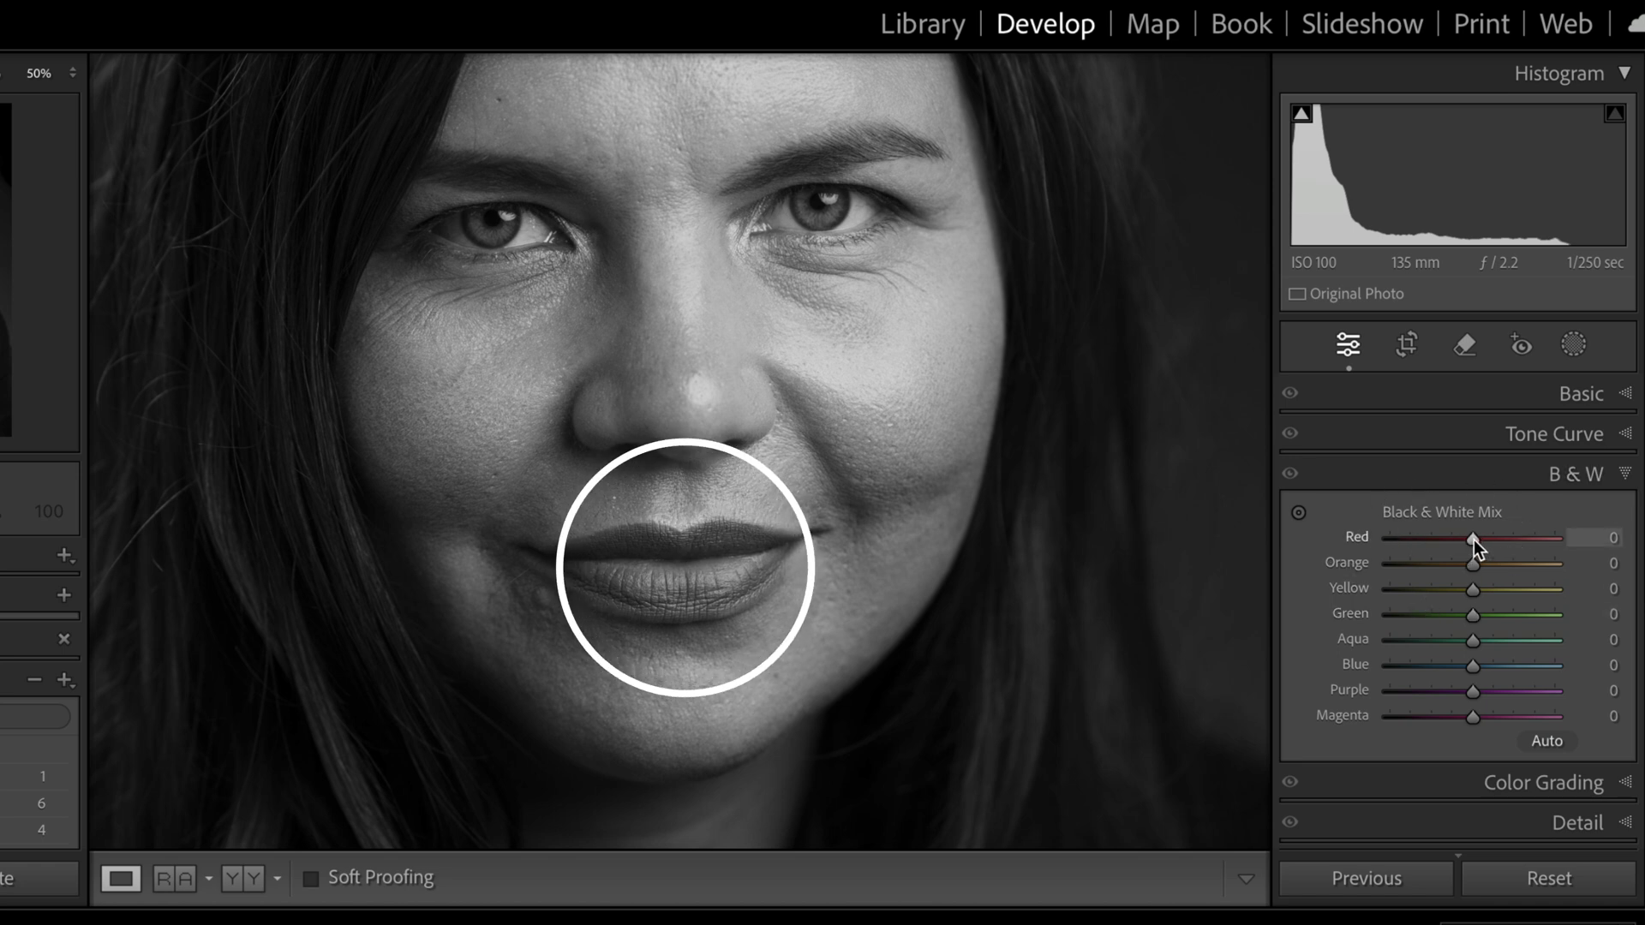
pyautogui.moveTo(1473, 539)
pyautogui.mouseDown()
pyautogui.moveTo(1609, 539)
pyautogui.moveTo(1323, 543)
pyautogui.moveTo(1483, 536)
pyautogui.moveTo(1388, 545)
pyautogui.mouseUp()
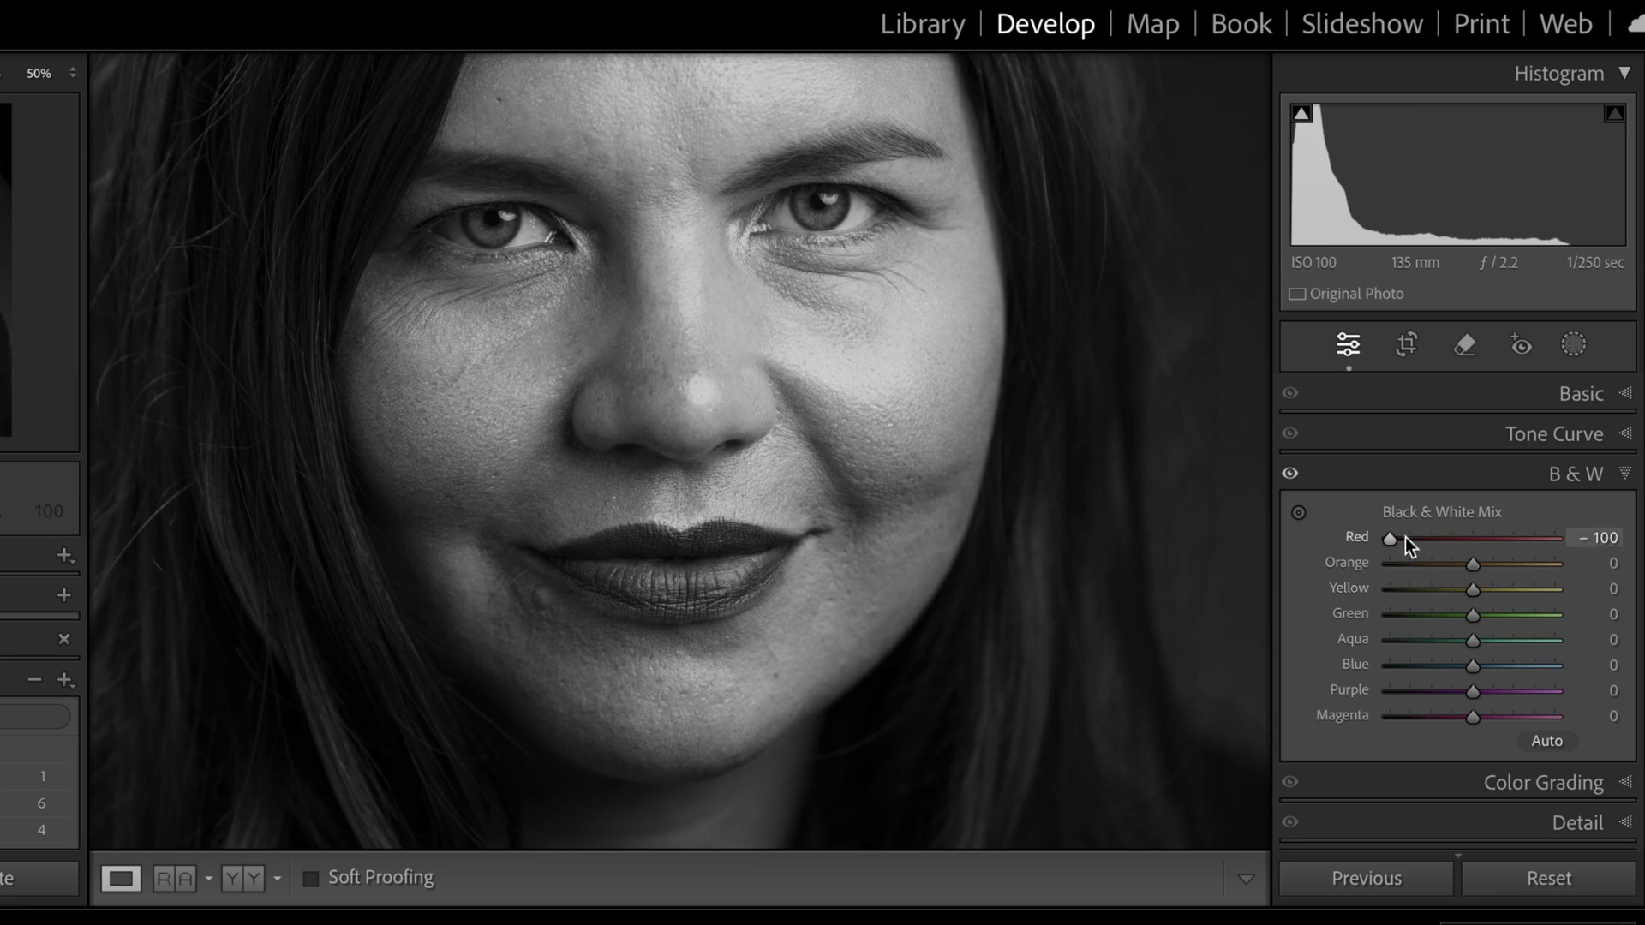
pyautogui.moveTo(1390, 538); pyautogui.dragTo(1432, 558)
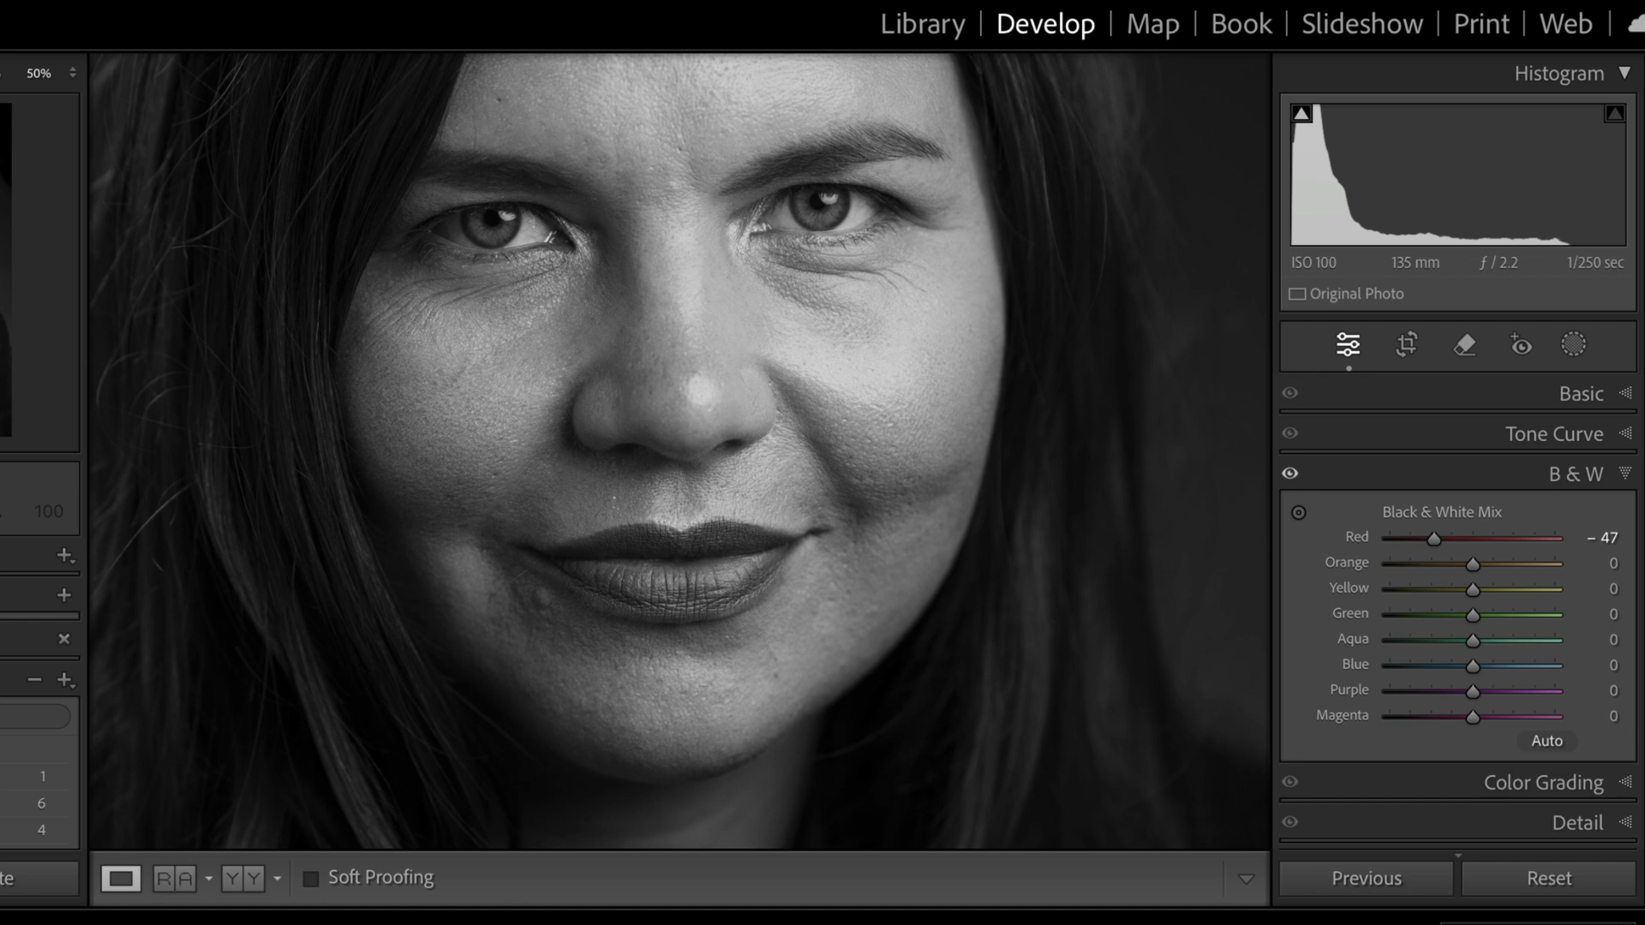
# Compare colour against B&W, then raise the Orange mix to brighten skin, trimming Yellow slightly
pyautogui.press('v')
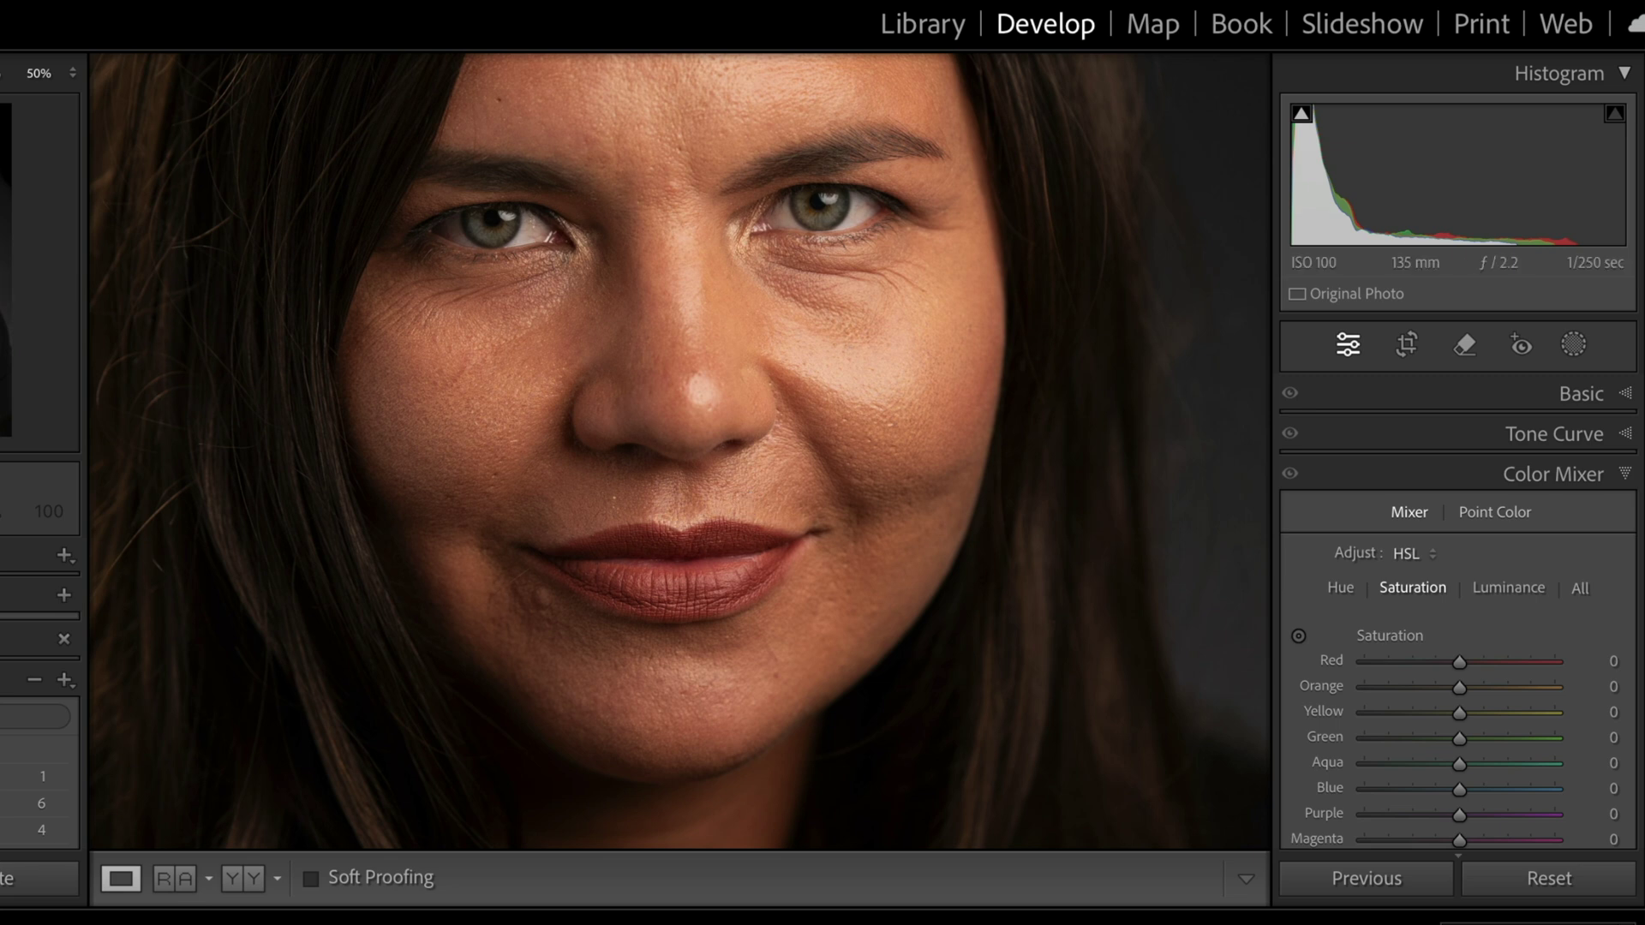
pyautogui.press('v')
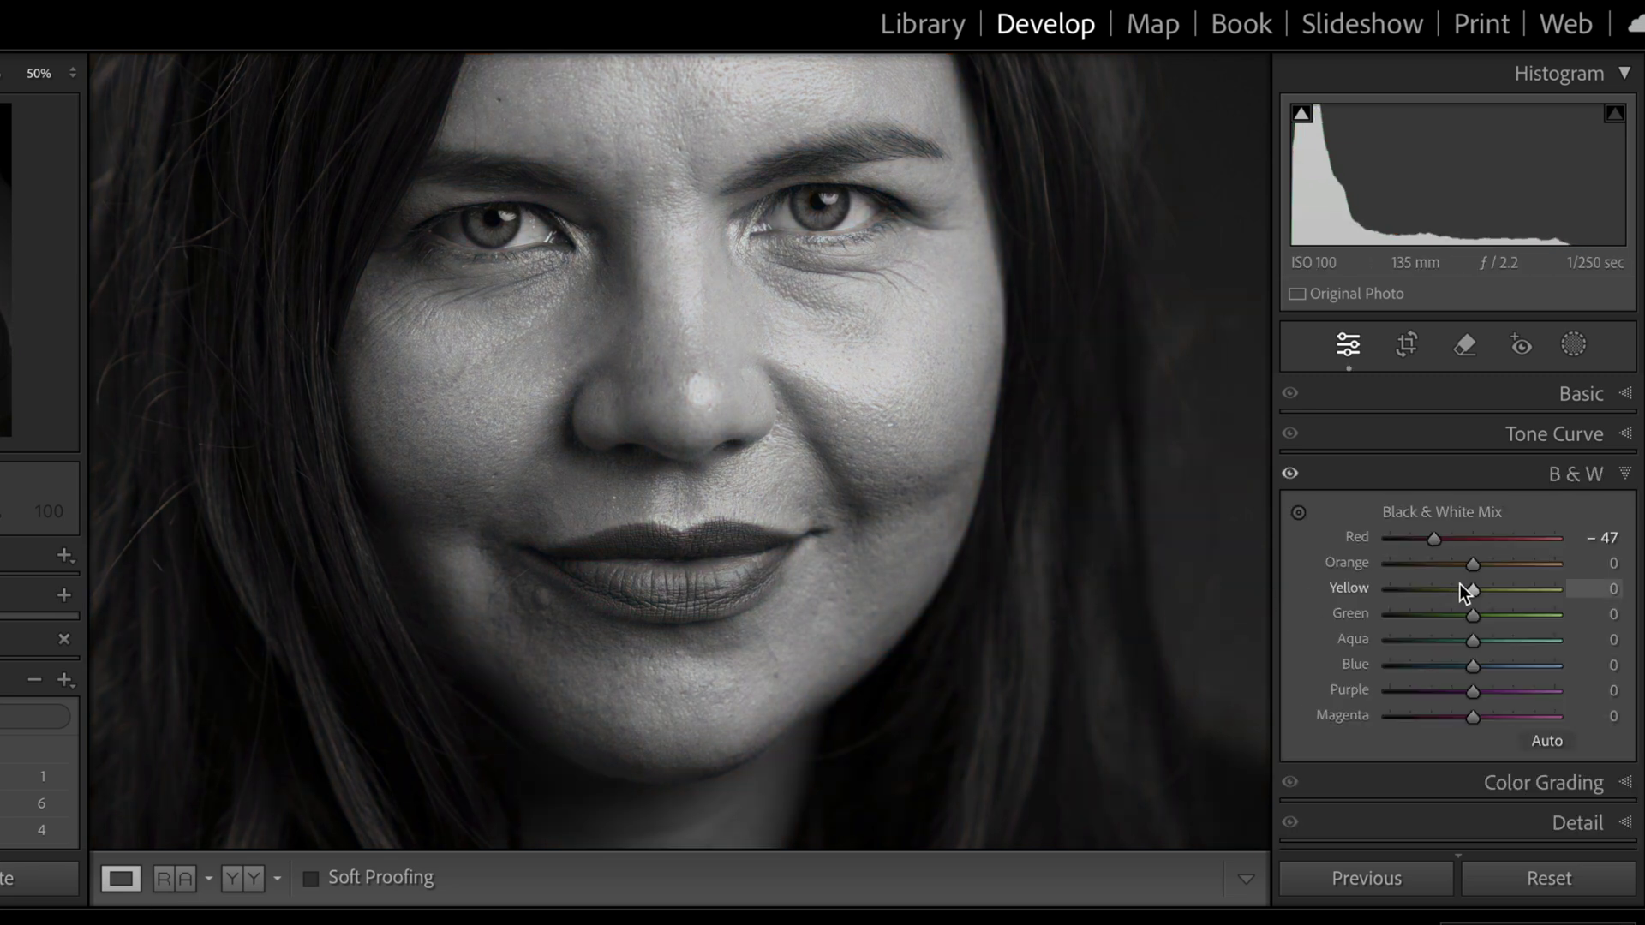
pyautogui.moveTo(1473, 568); pyautogui.dragTo(1401, 572)
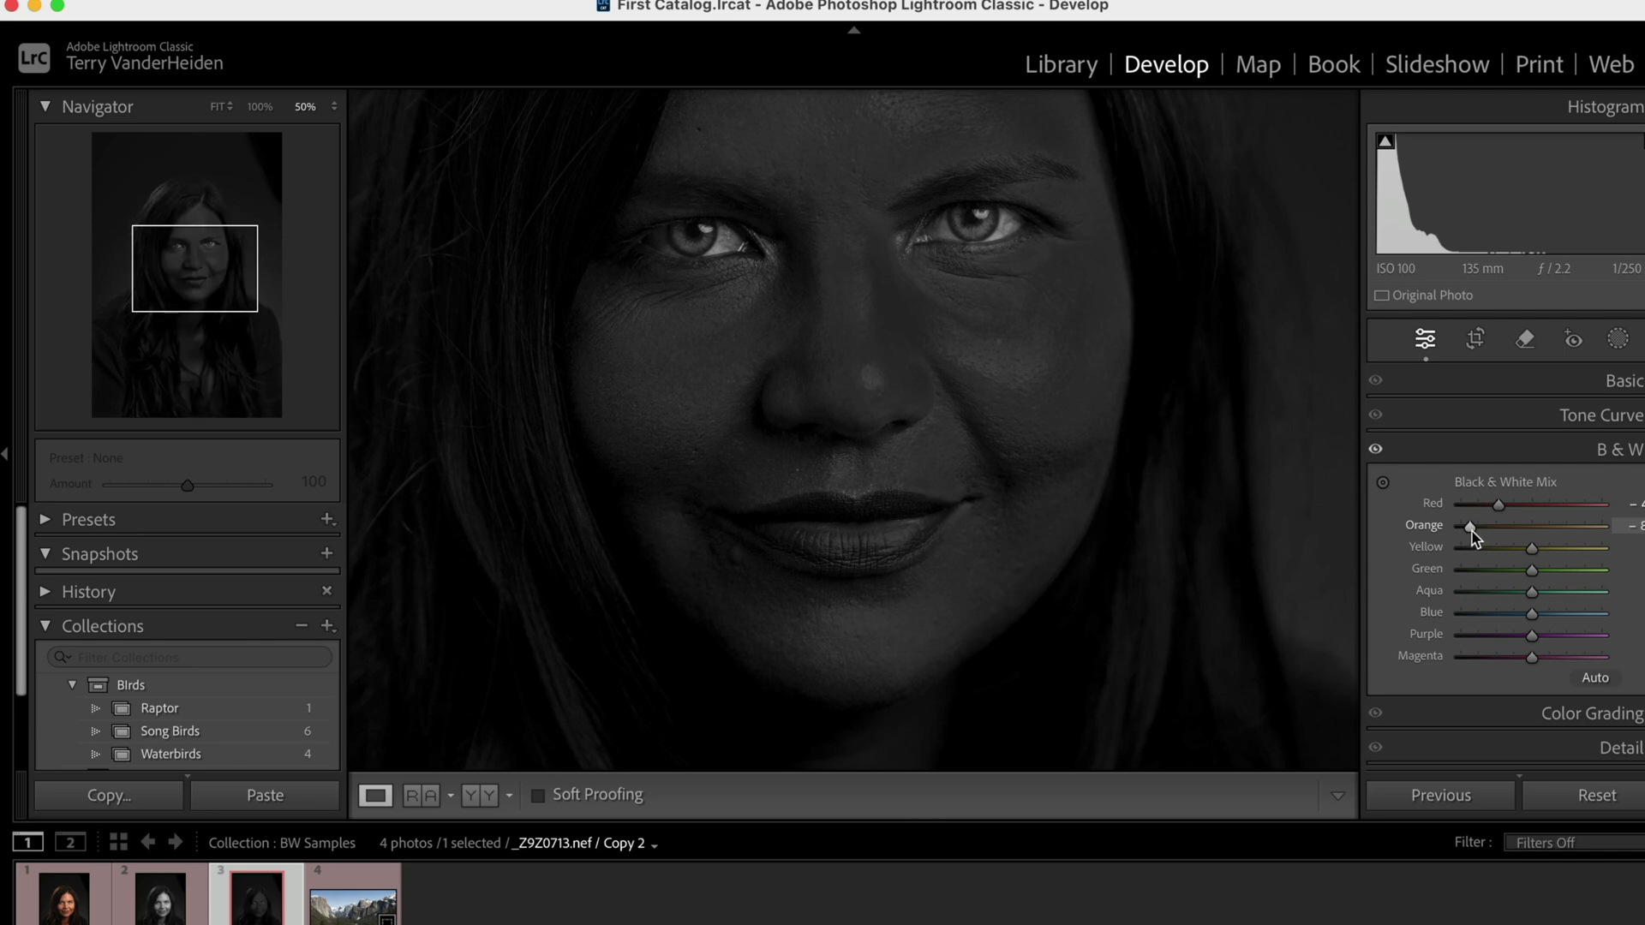
pyautogui.moveTo(1471, 528); pyautogui.dragTo(1550, 528)
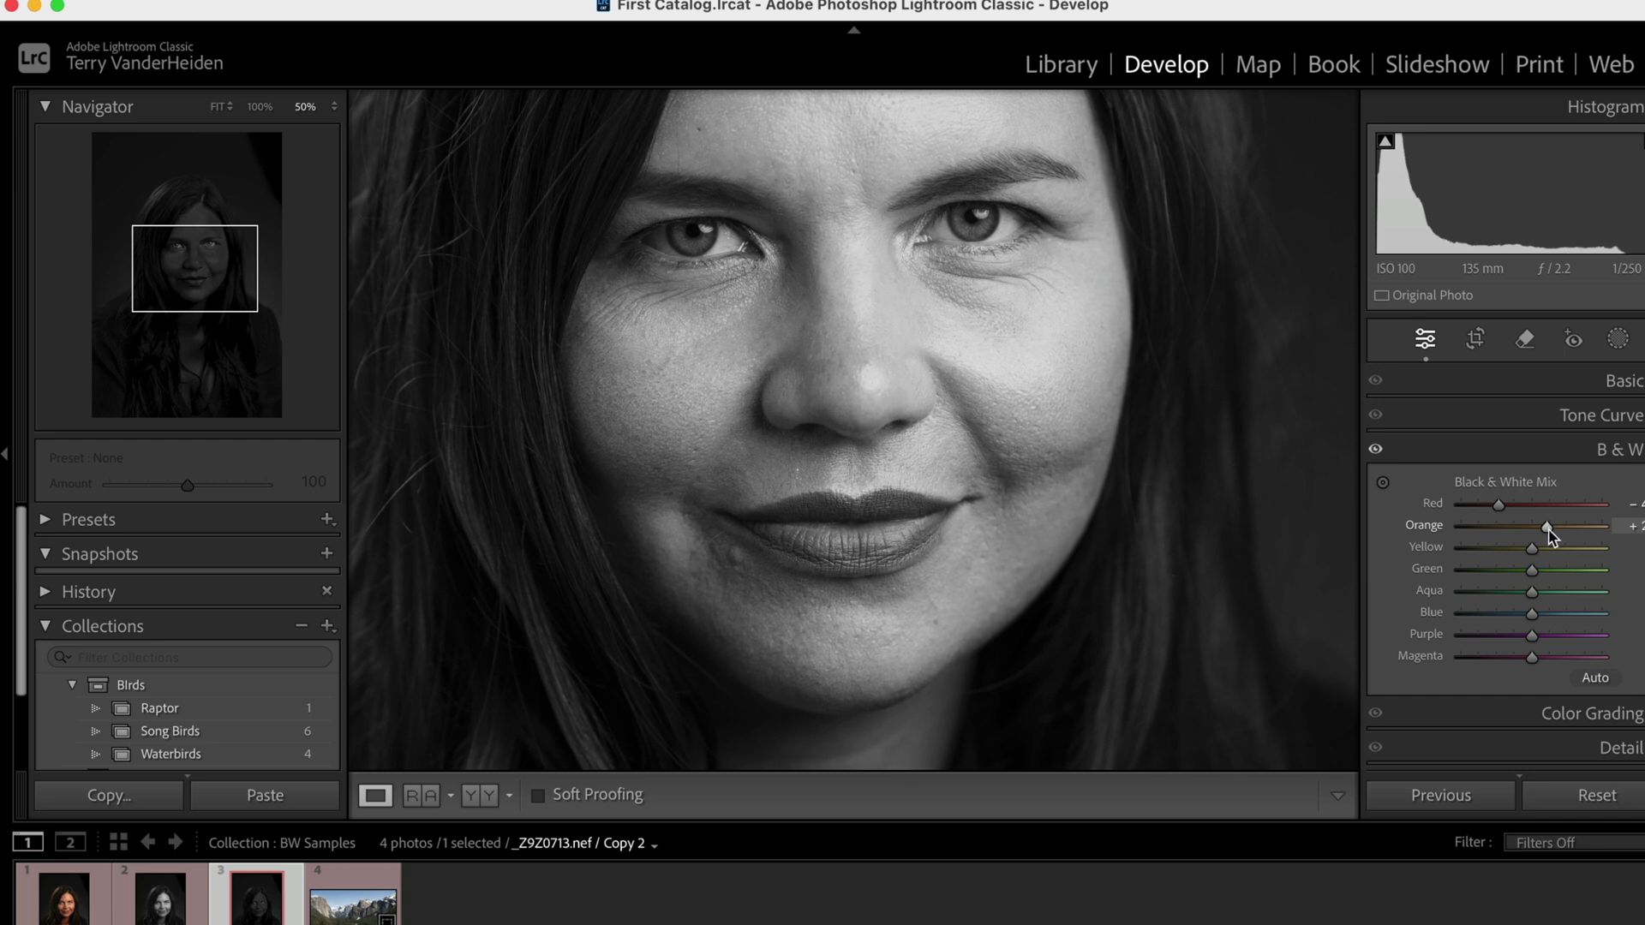
pyautogui.moveTo(1551, 528); pyautogui.dragTo(1547, 531)
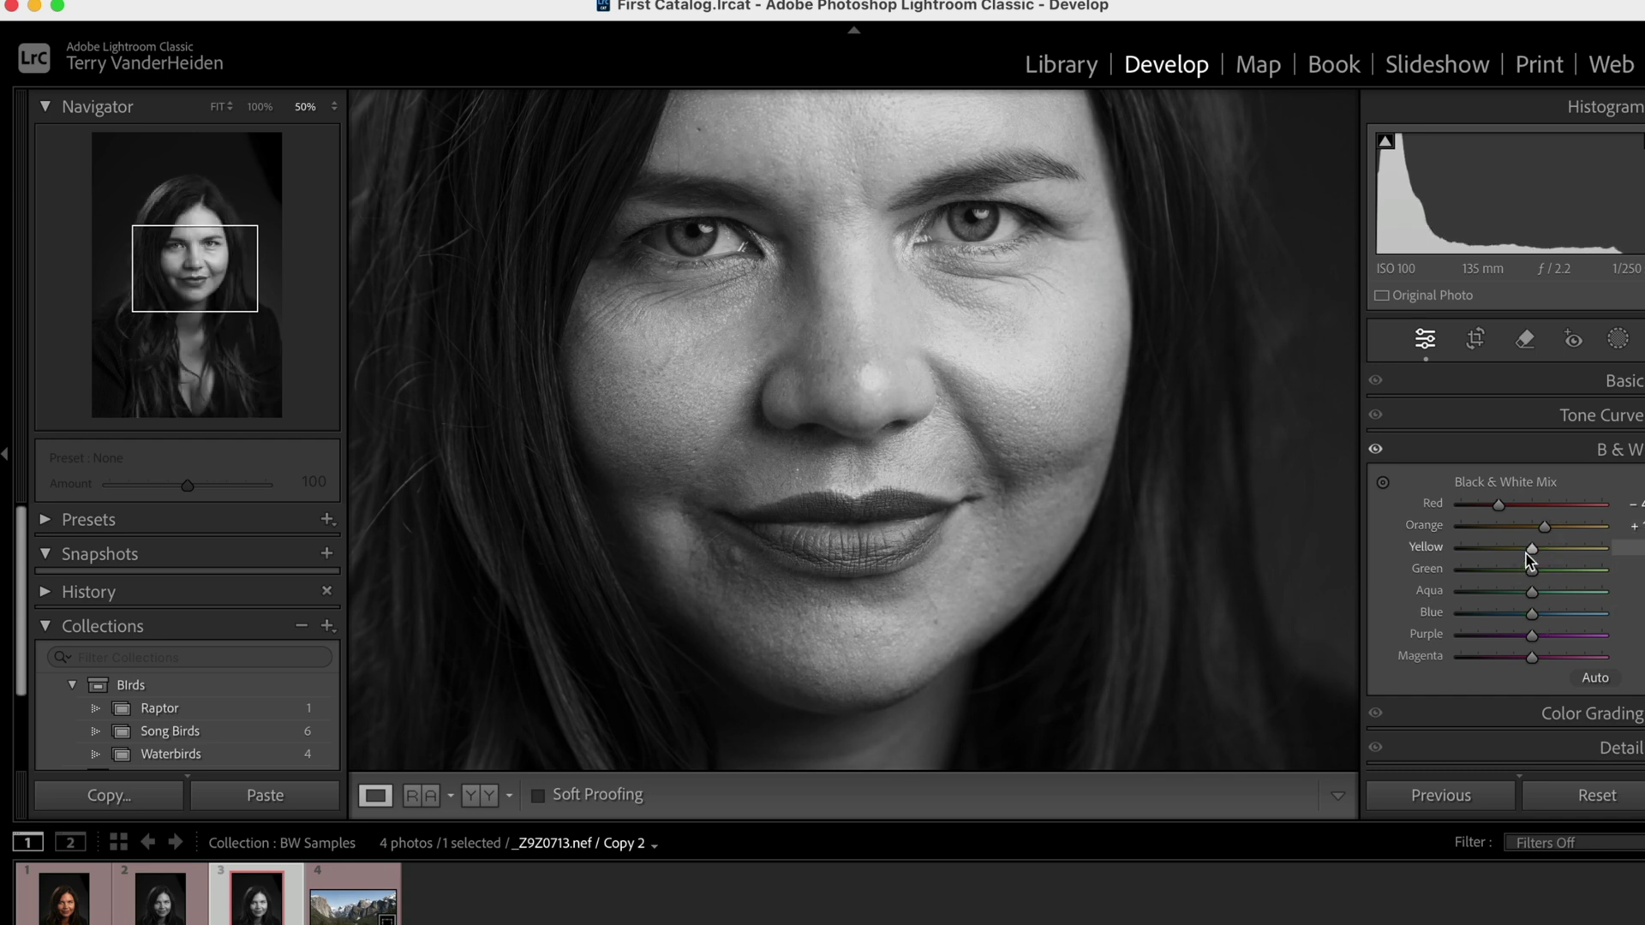
pyautogui.moveTo(1532, 552); pyautogui.dragTo(1494, 558)
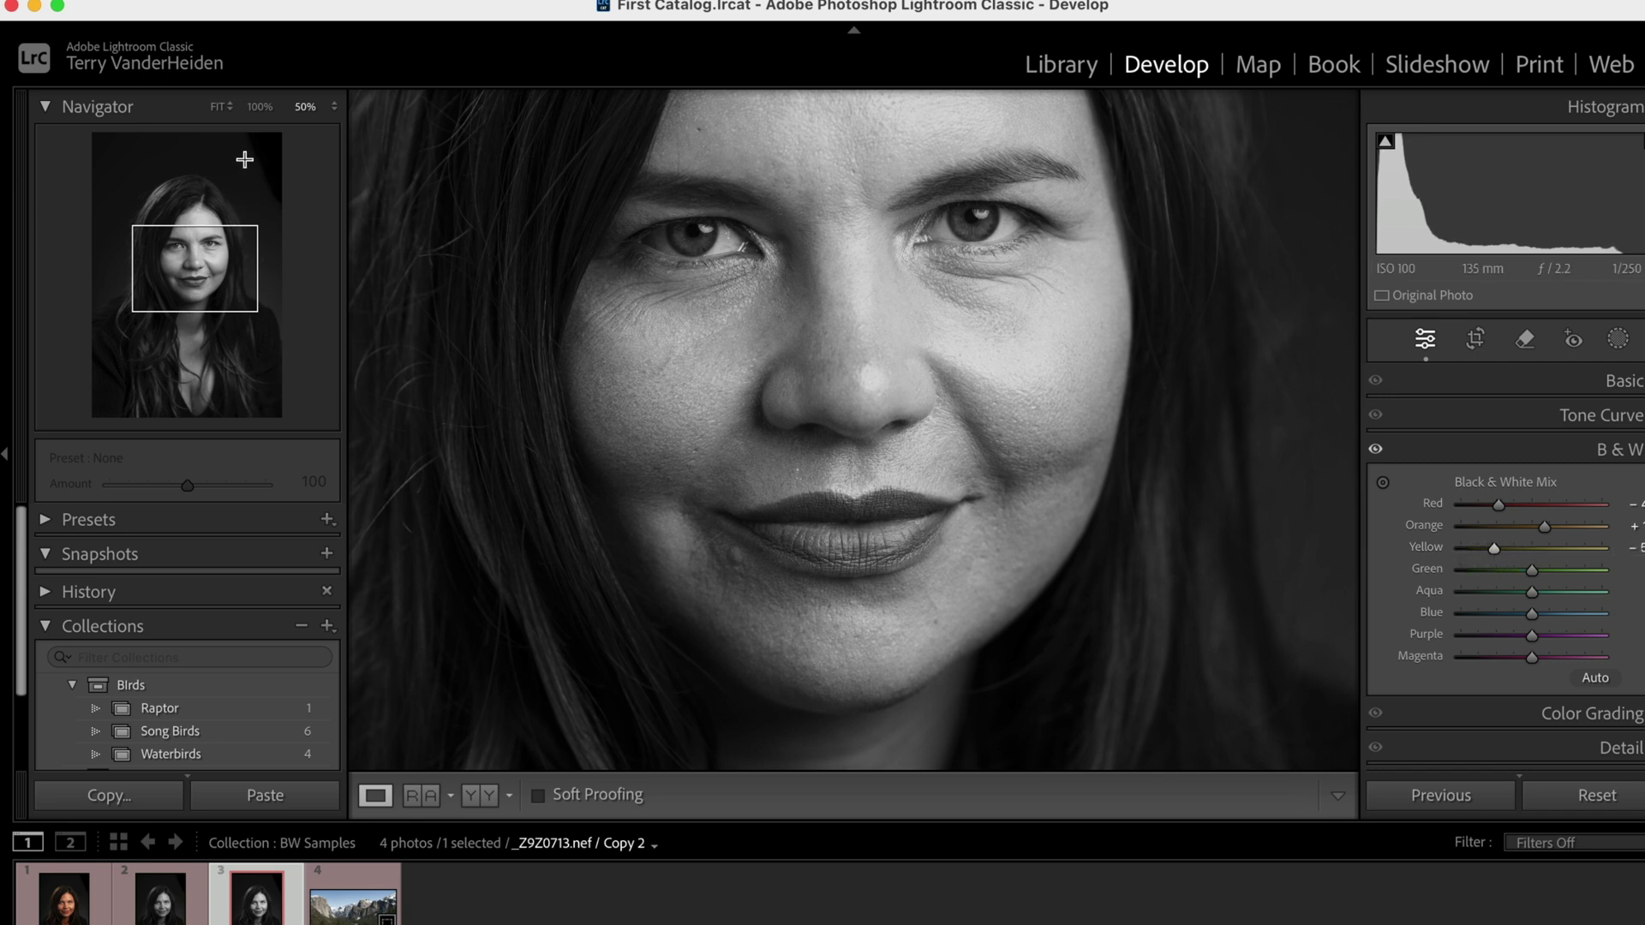
# Check against the colour original, then push Yellow near maximum and adjust Green
pyautogui.click(217, 106)
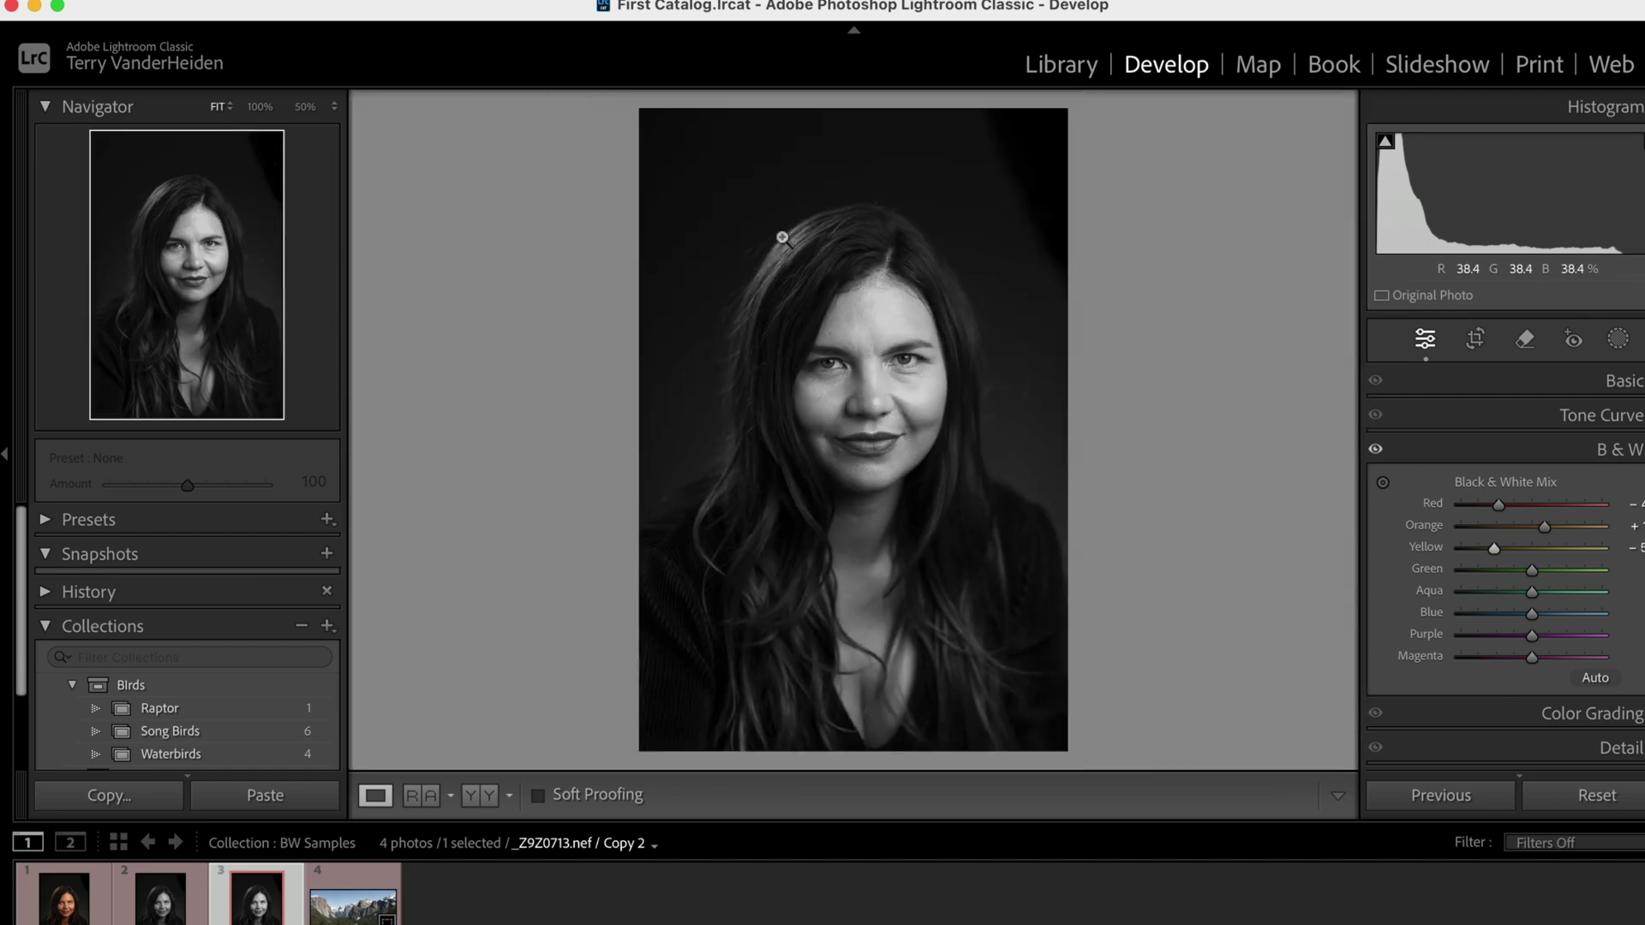
pyautogui.click(64, 895)
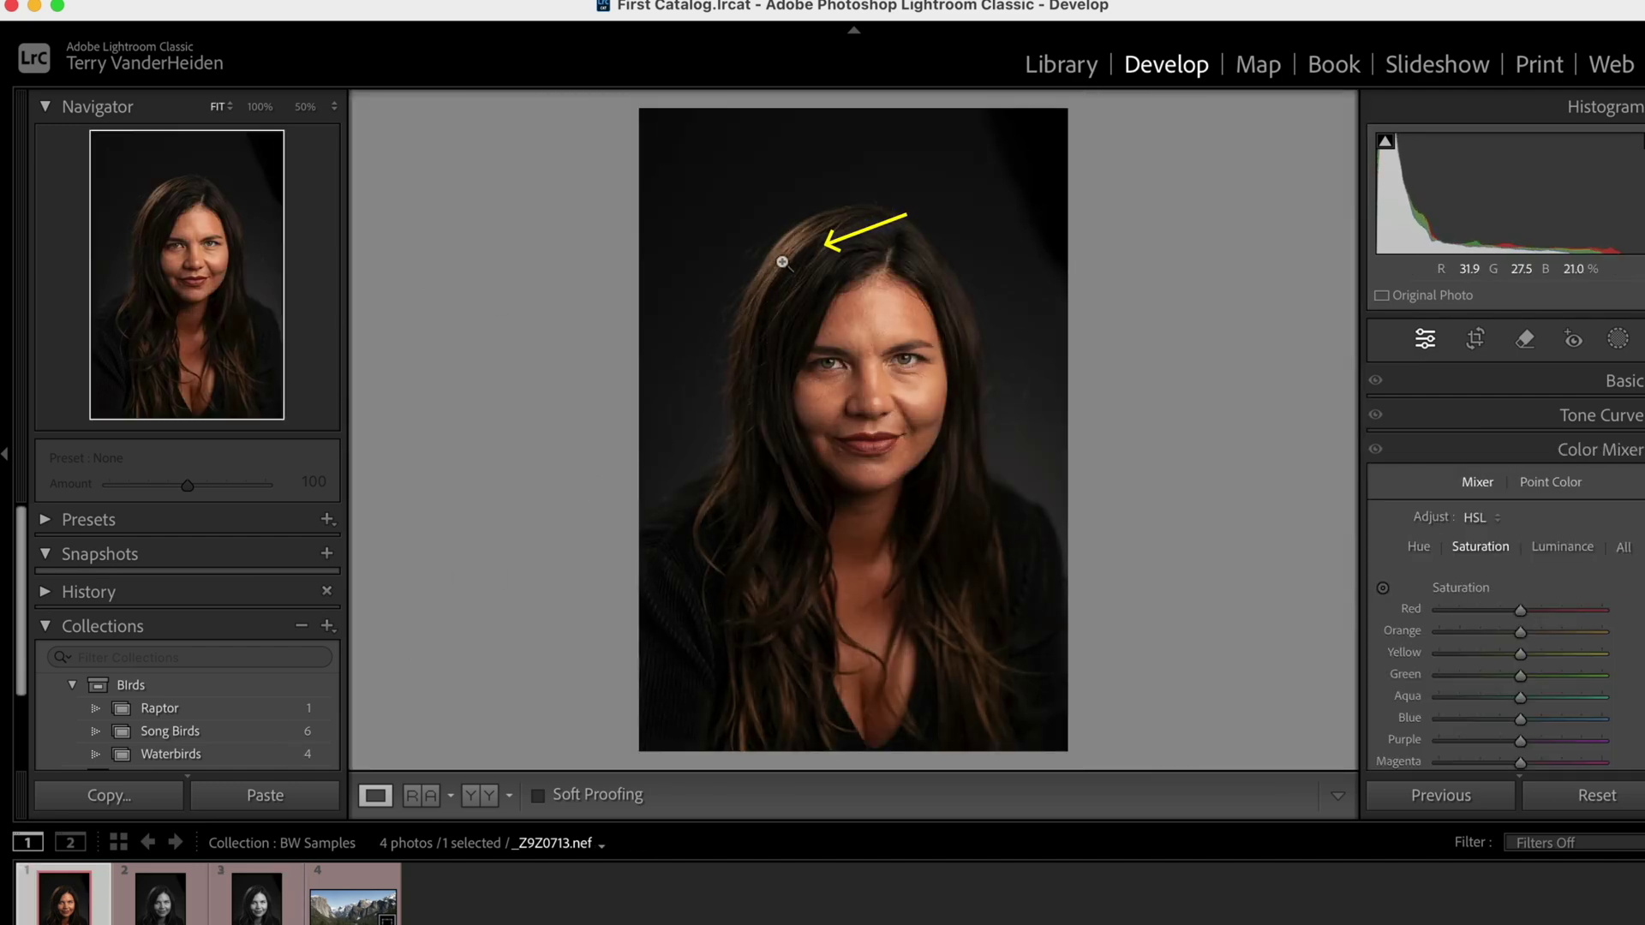
pyautogui.click(252, 900)
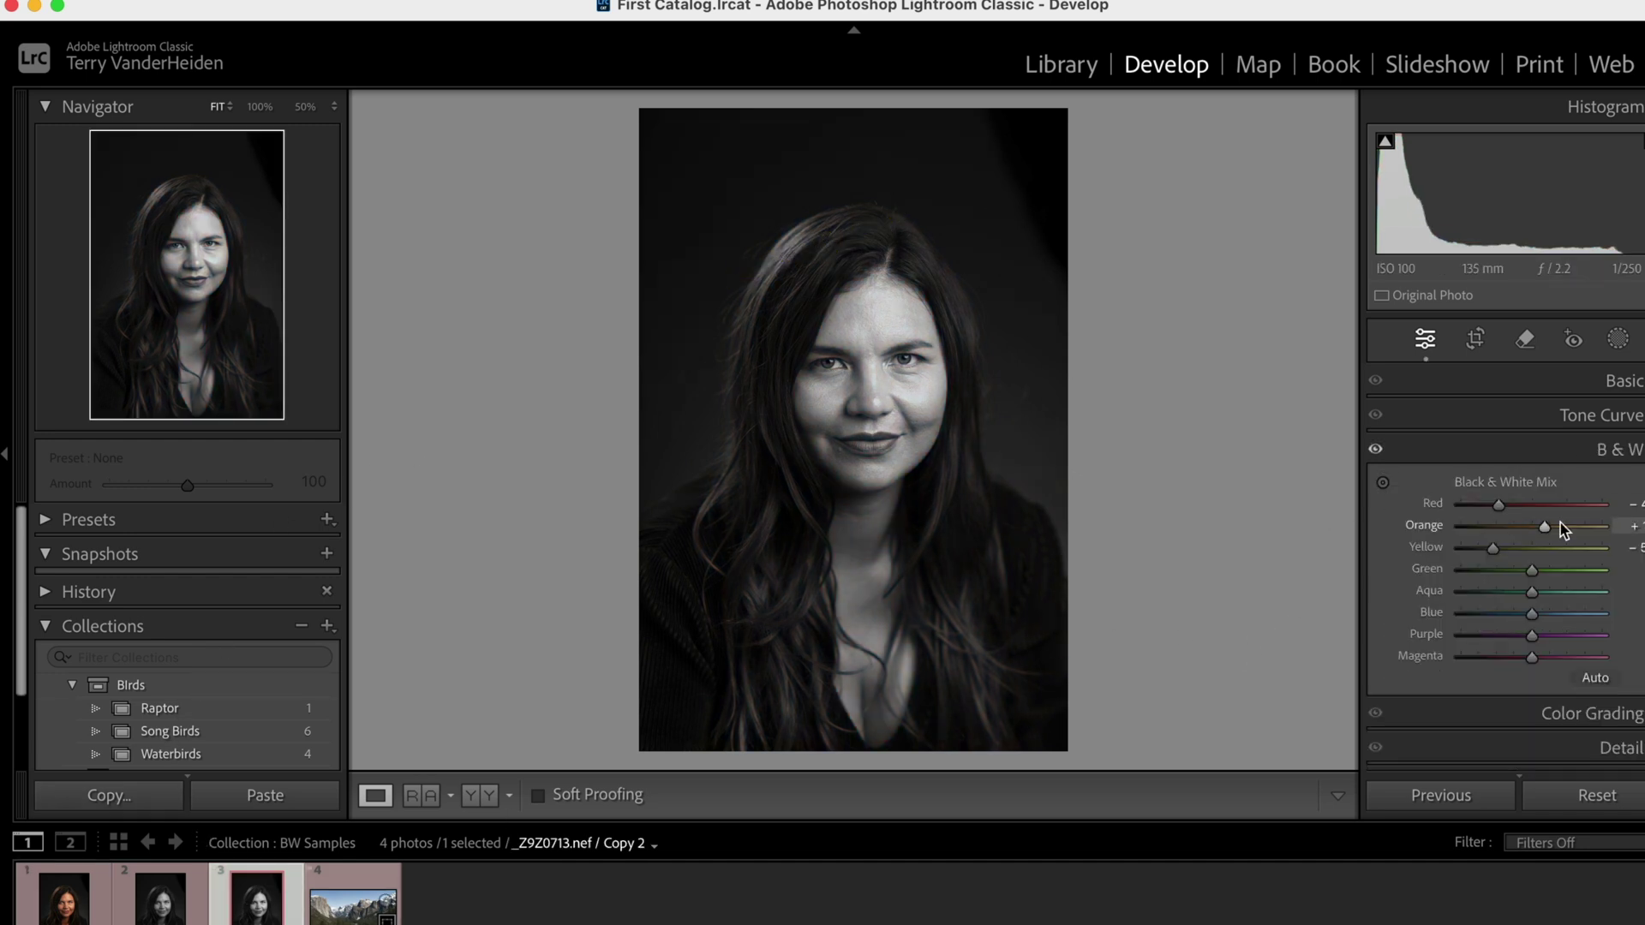
pyautogui.moveTo(1493, 543); pyautogui.dragTo(1619, 553)
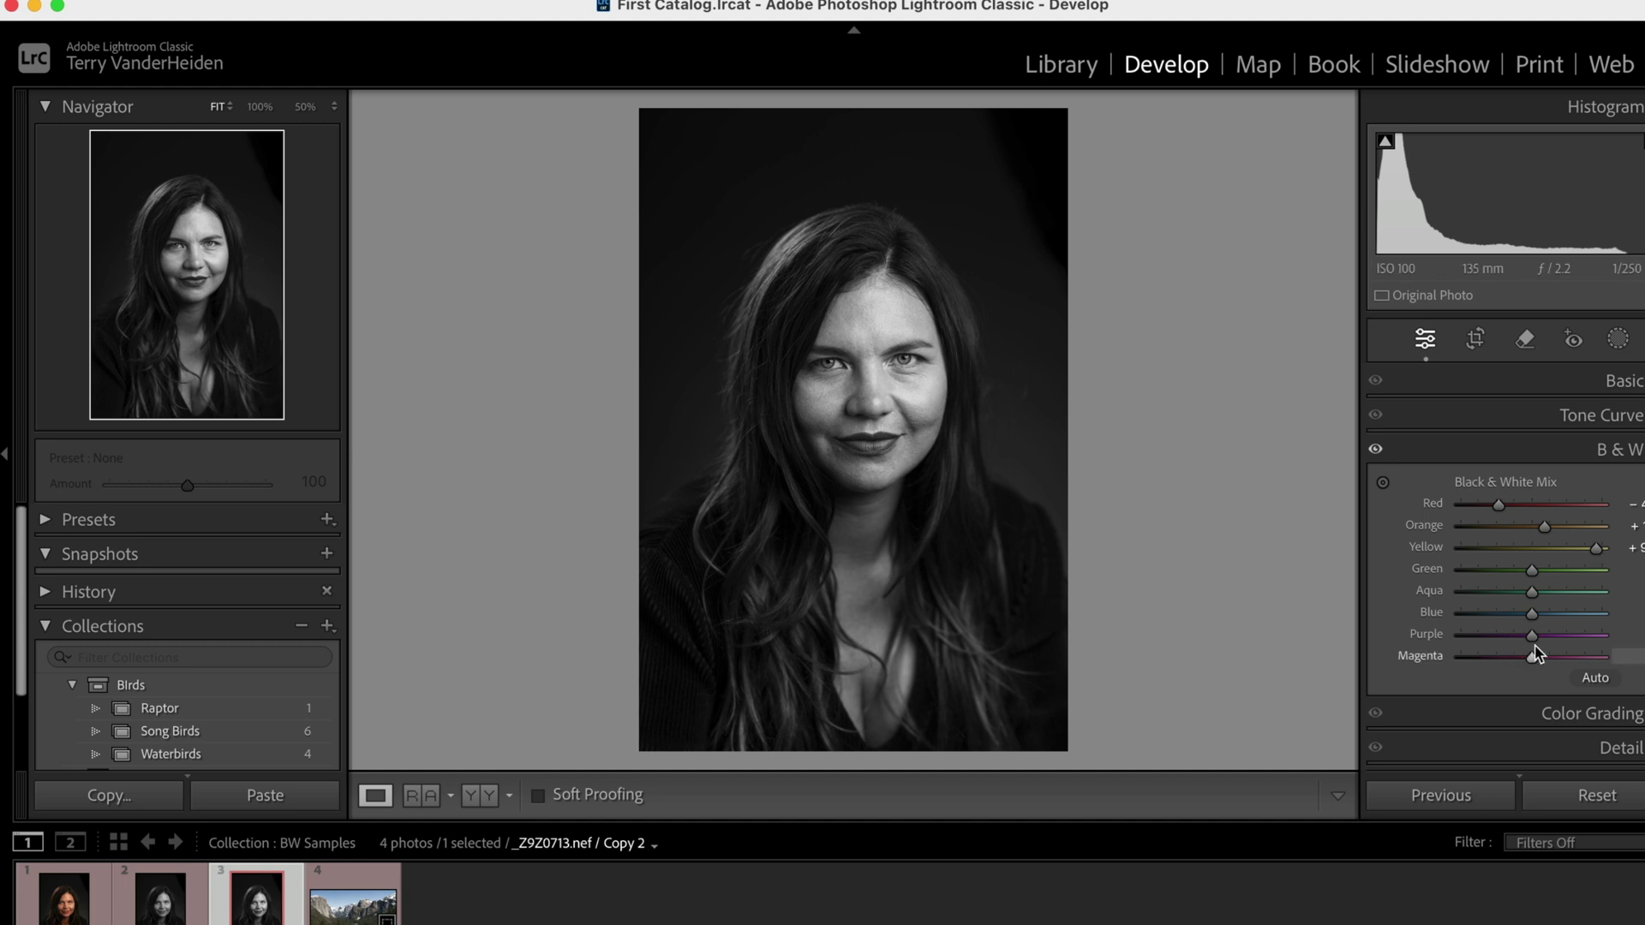
pyautogui.moveTo(1529, 569); pyautogui.dragTo(1535, 657)
# Reset the Magenta, Purple and Blue mix values to 0
pyautogui.doubleClick(1419, 658)
pyautogui.doubleClick(1426, 638)
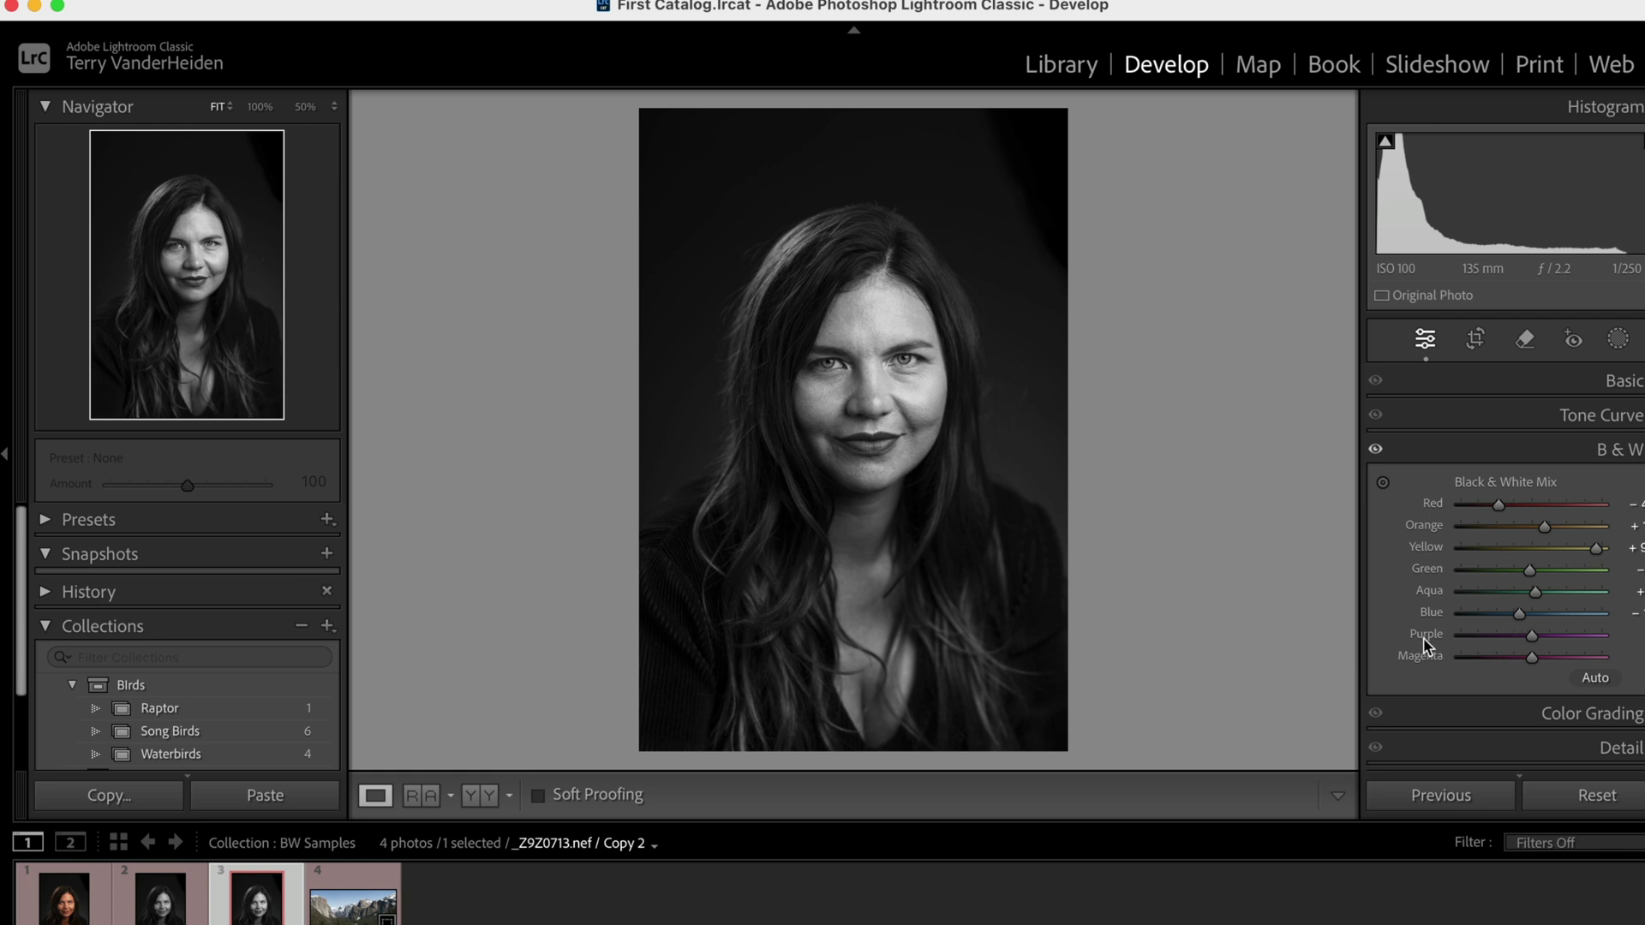
pyautogui.doubleClick(1429, 615)
pyautogui.click(1619, 380)
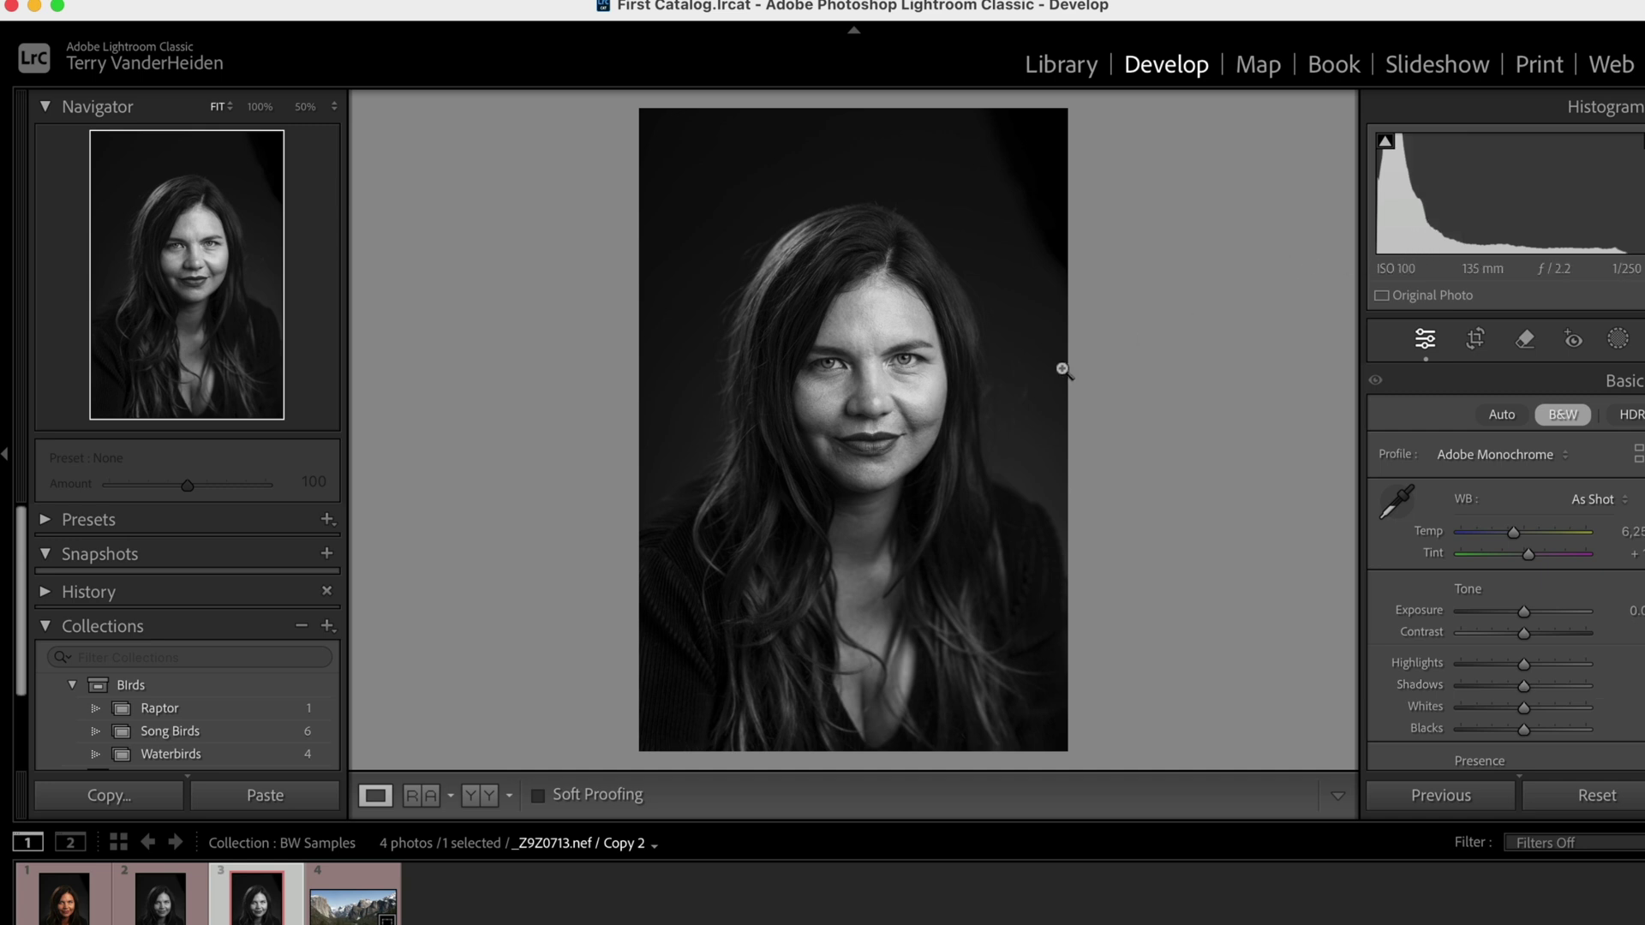
# Toggle the clipping warnings with J to reveal the blue-flagged shadow clipping in the corner
pyautogui.press('j')
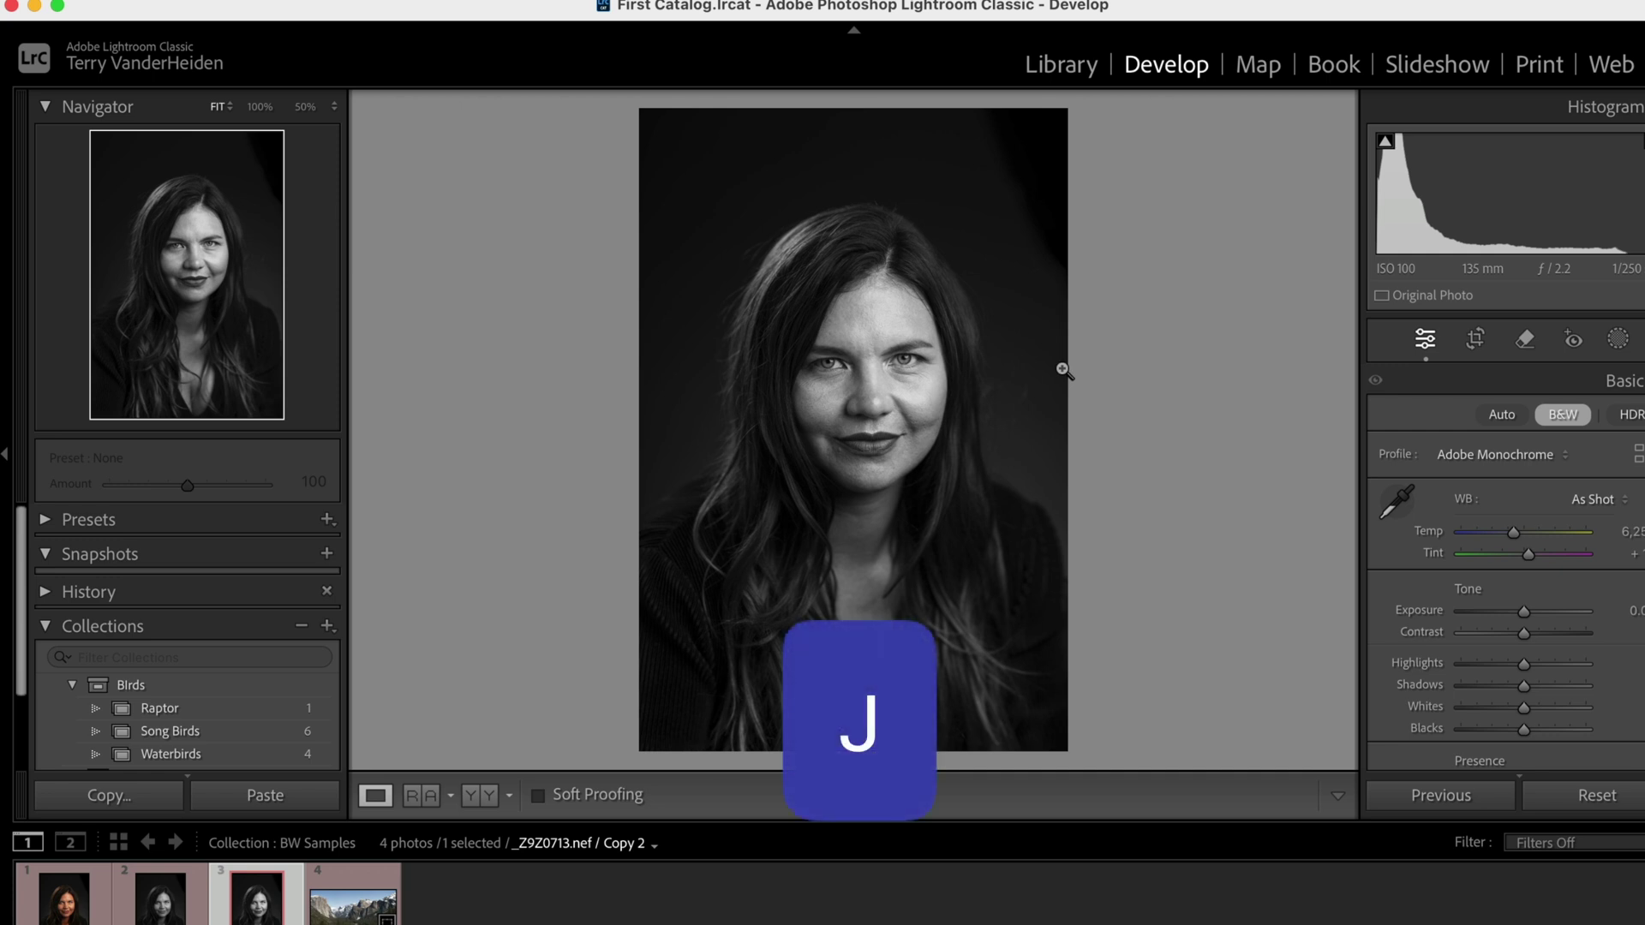
pyautogui.press('j')
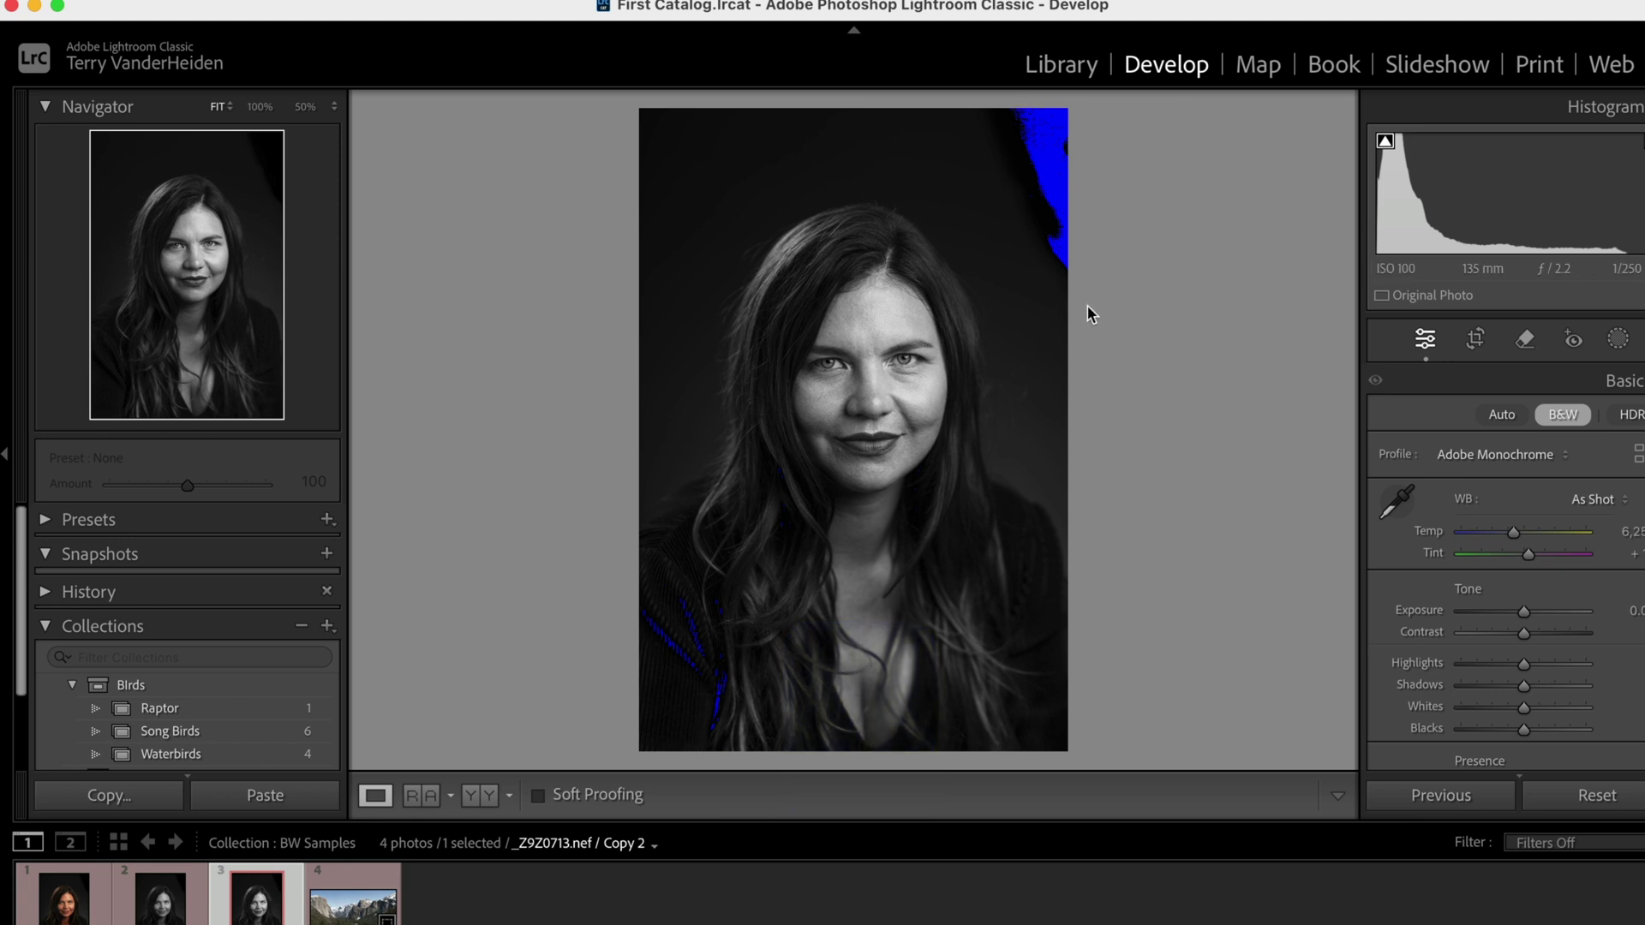
pyautogui.press('j')
pyautogui.press('j')
pyautogui.scroll(-2, 1508, 539)
# Raise Whites to about +4, checking face clipping with the J warnings
pyautogui.scroll(-1, 1507, 565)
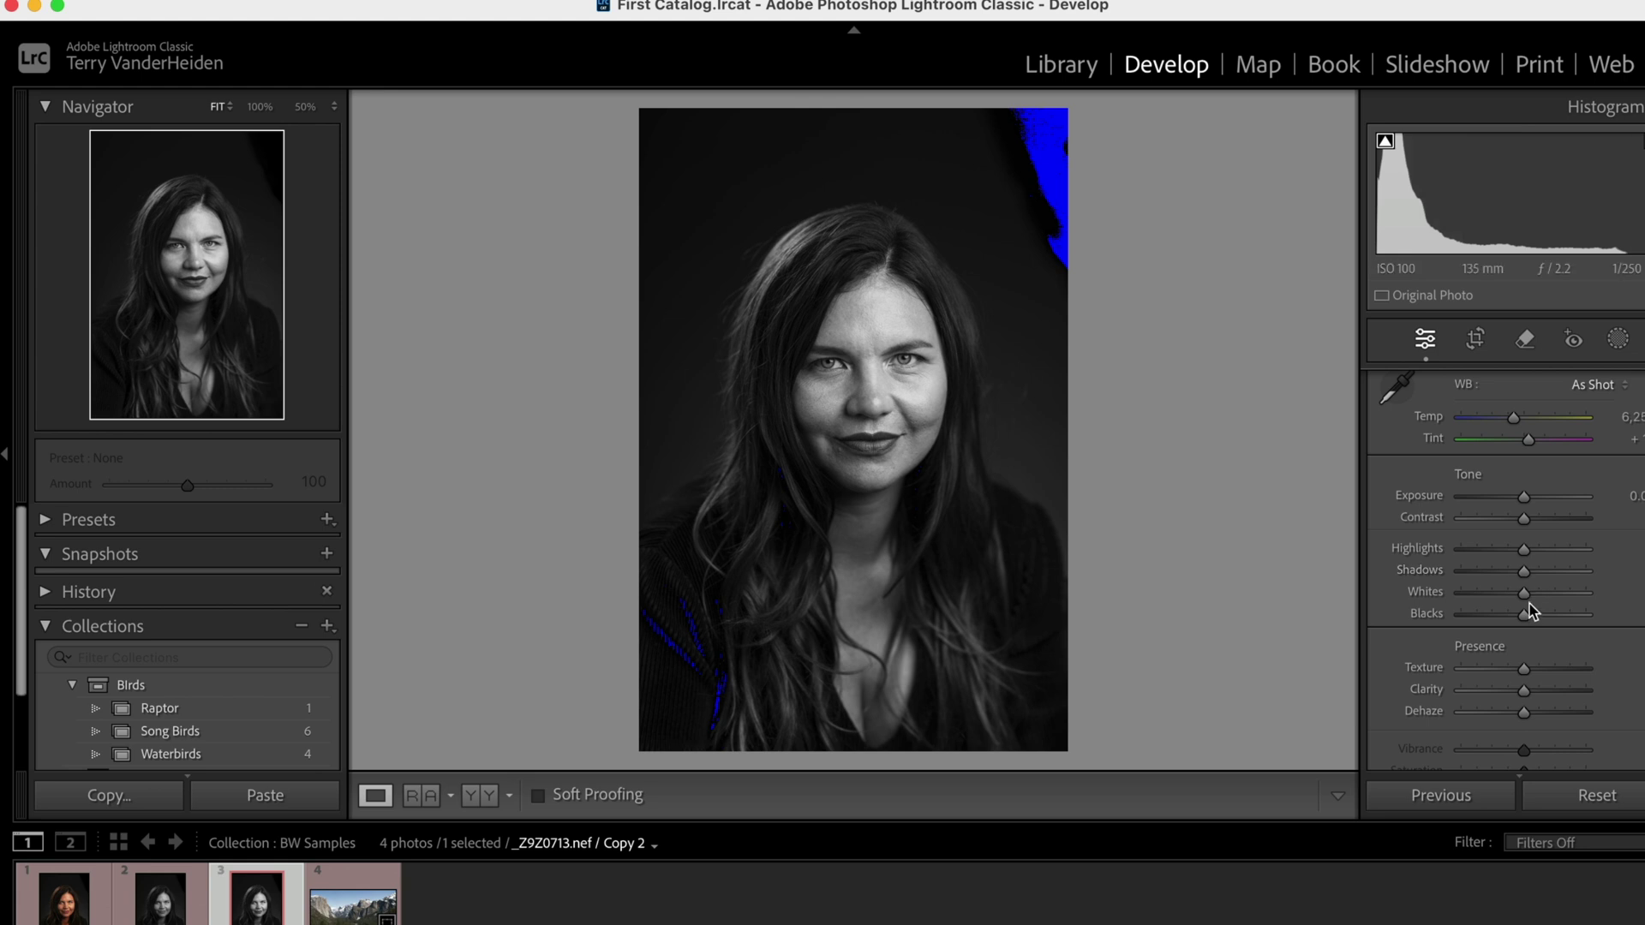
pyautogui.moveTo(1526, 597); pyautogui.dragTo(1563, 595)
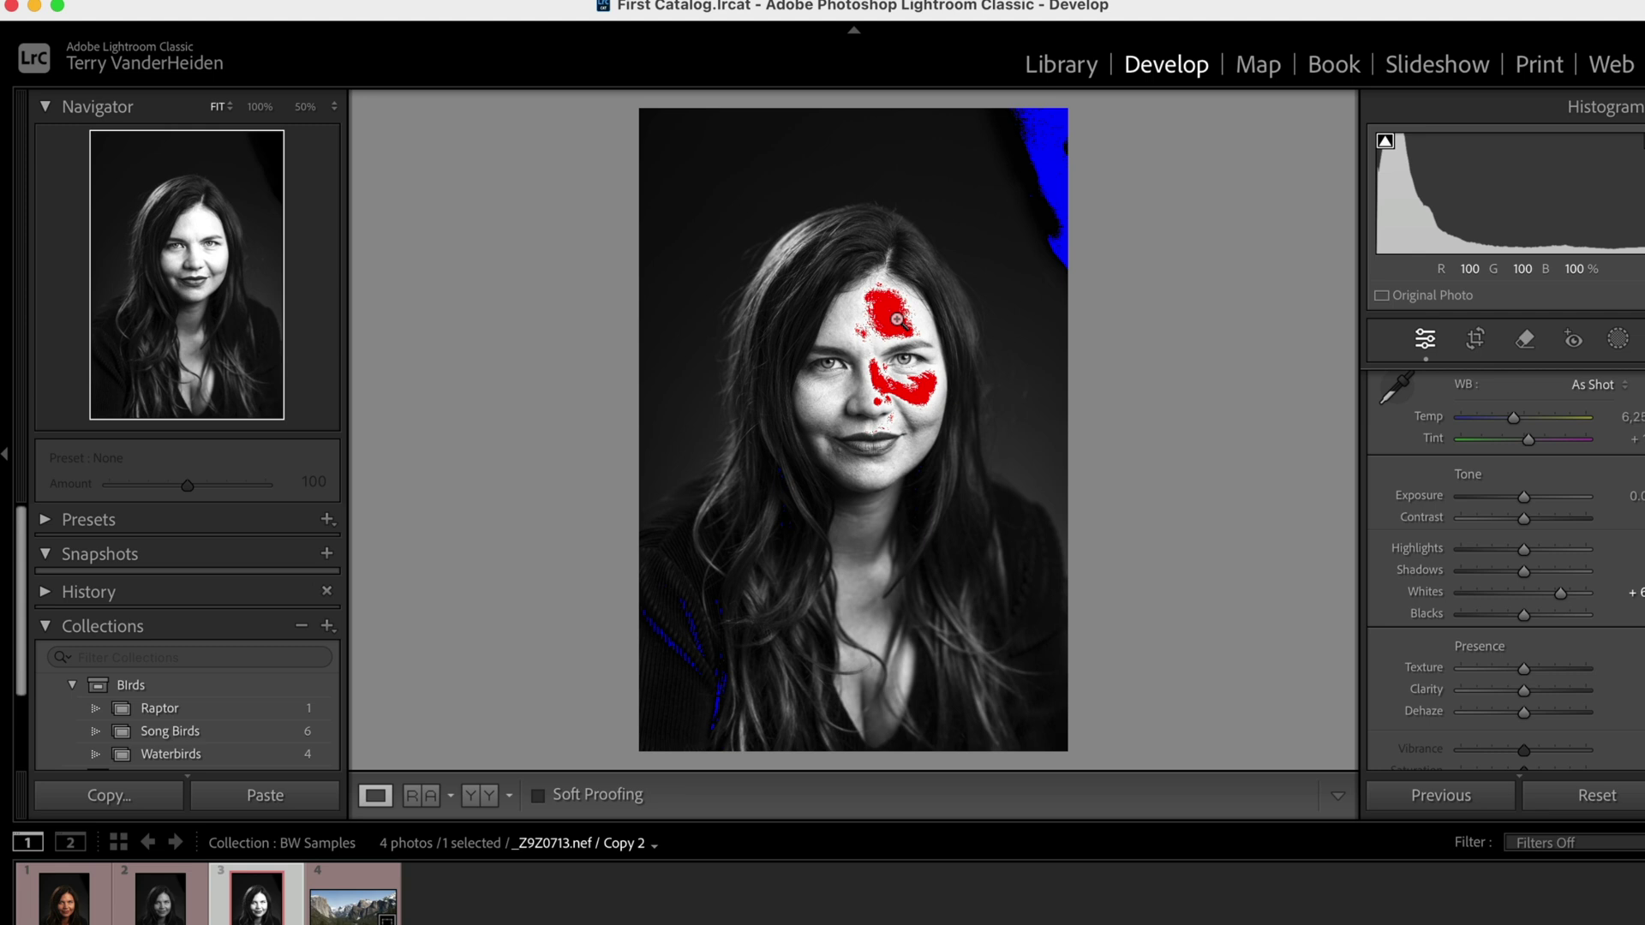
pyautogui.press('j')
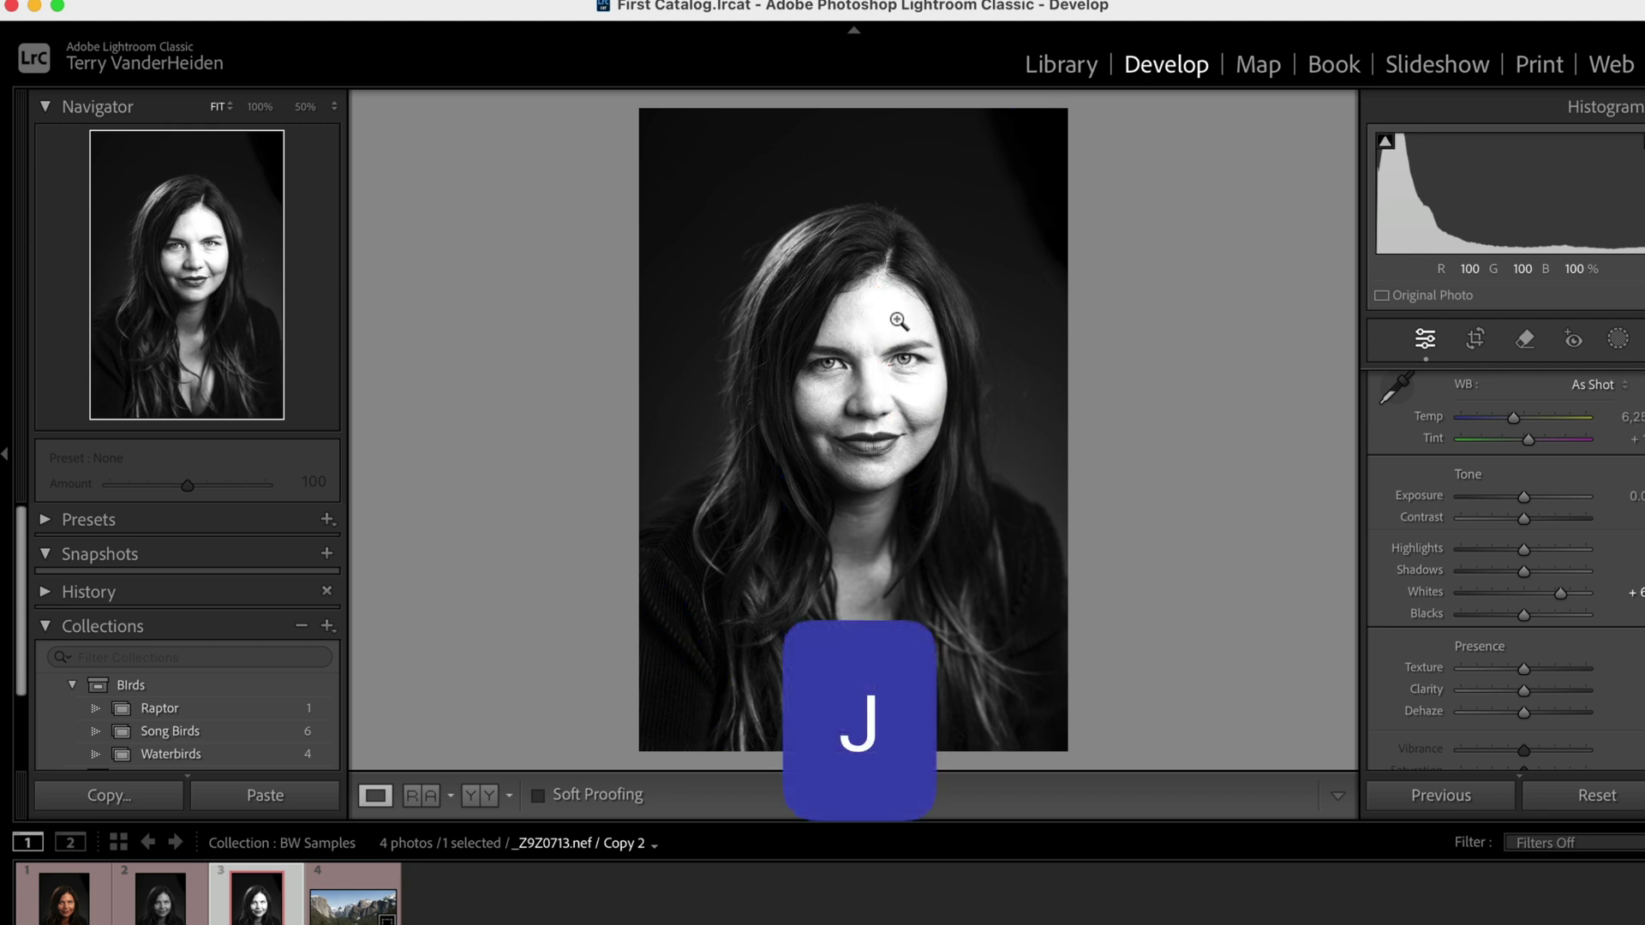
pyautogui.press('j')
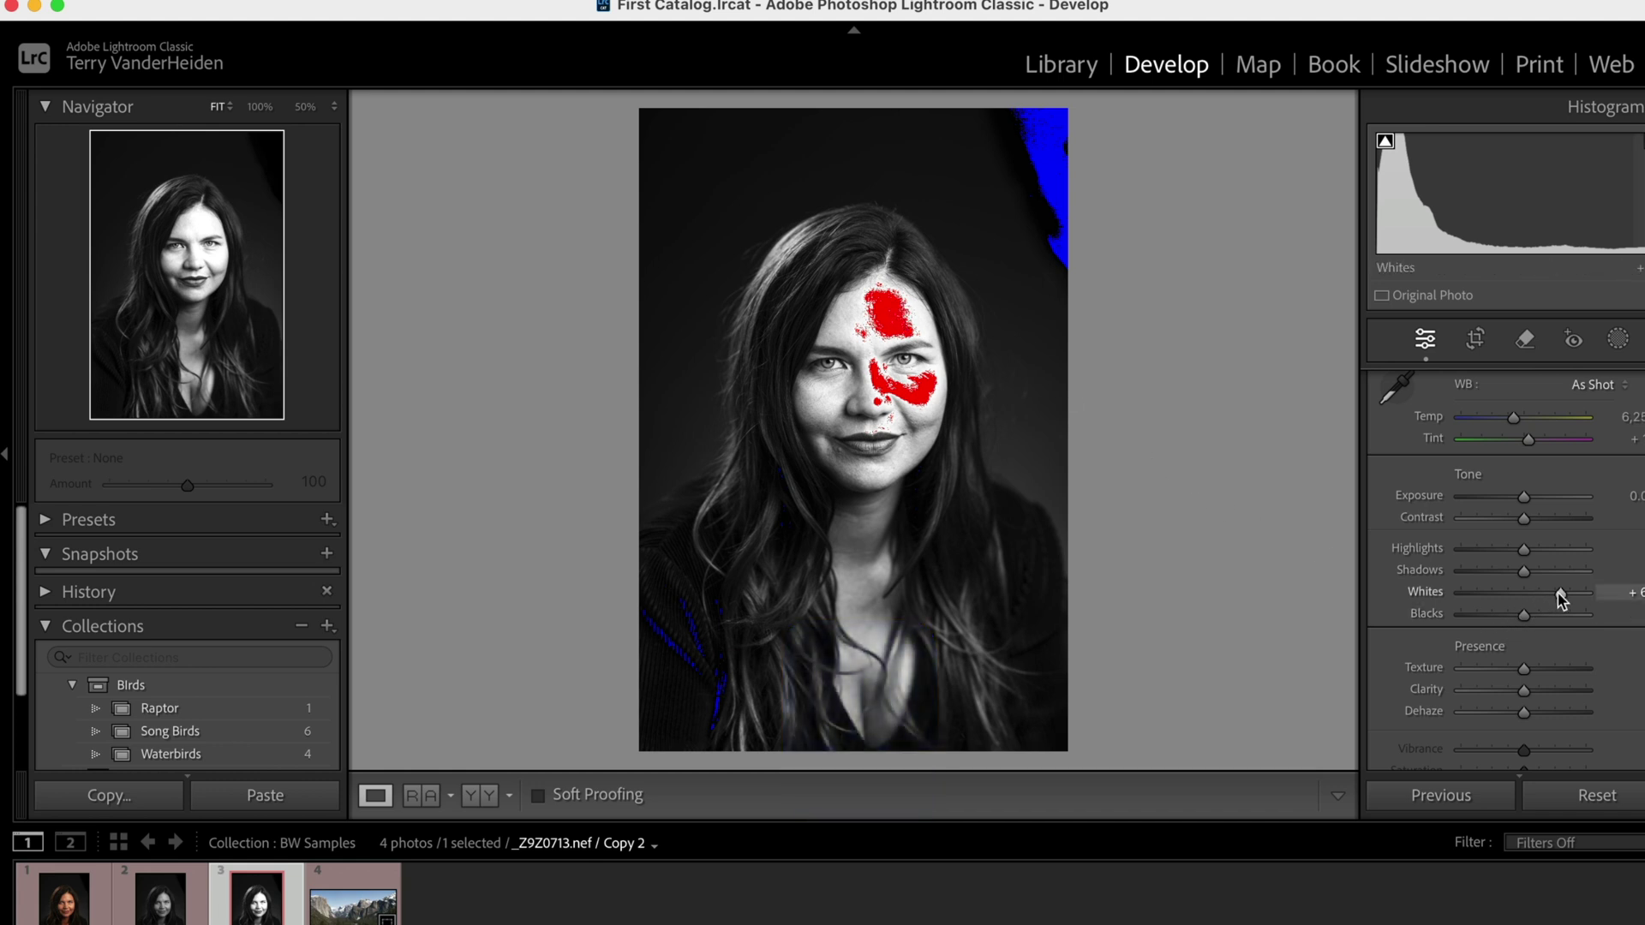
pyautogui.moveTo(1559, 594); pyautogui.dragTo(1555, 594)
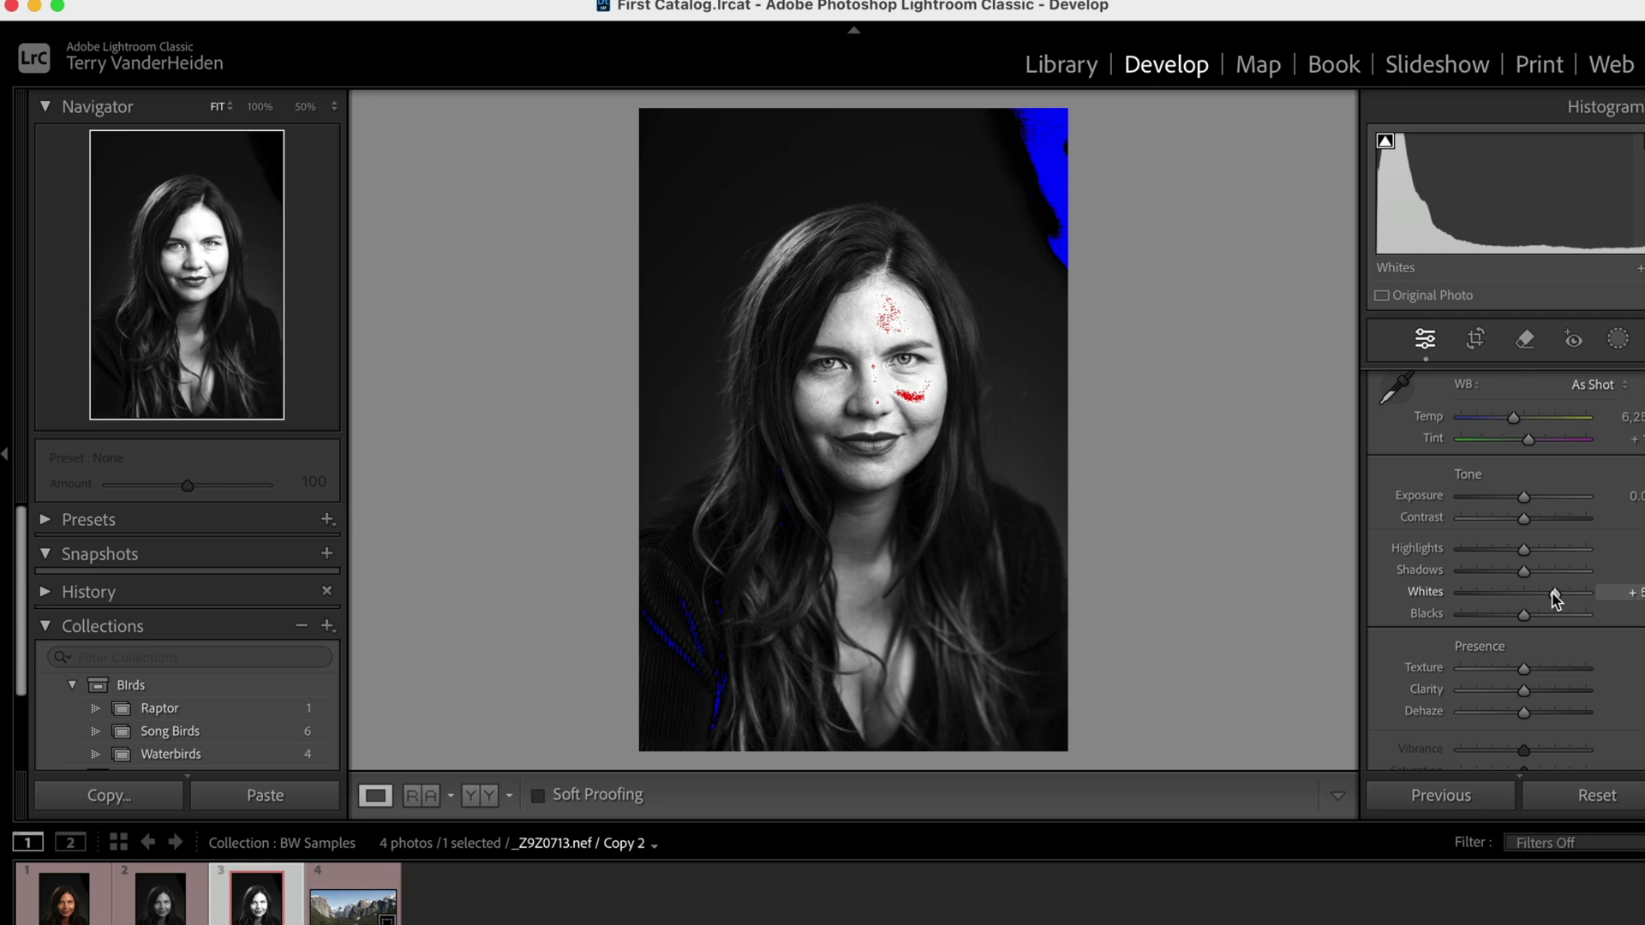
pyautogui.moveTo(1555, 593); pyautogui.dragTo(1553, 593)
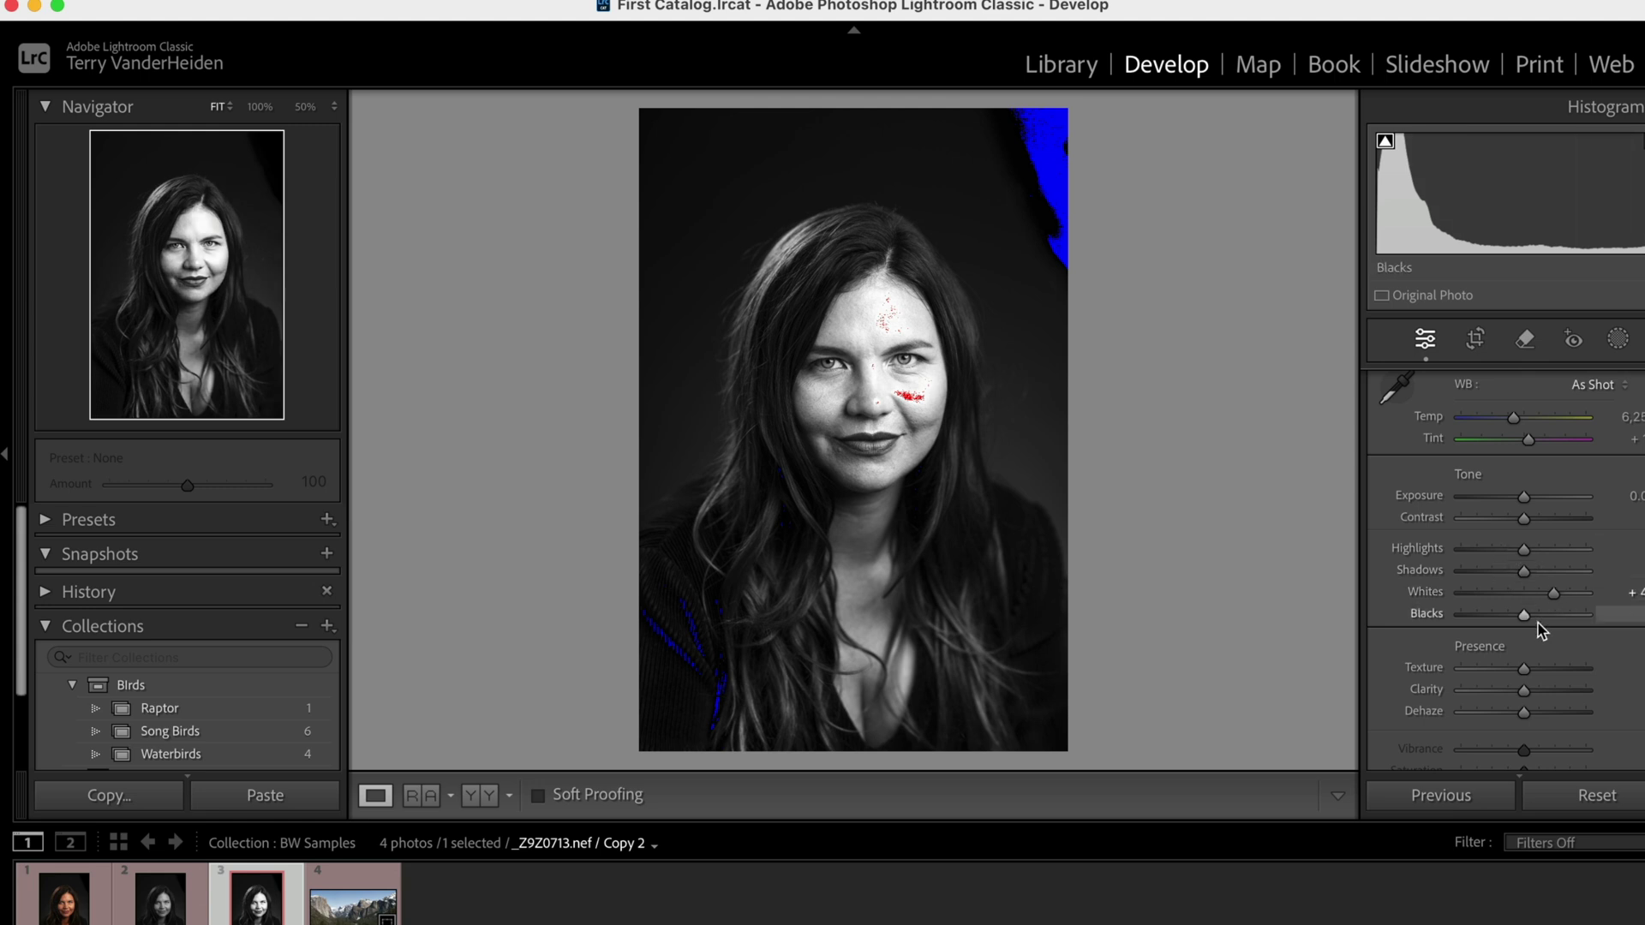
# Lower Blacks slightly while limiting shadow clipping, then hide the clipping warnings
pyautogui.moveTo(1528, 619)
pyautogui.mouseDown()
pyautogui.moveTo(1542, 615)
pyautogui.moveTo(1514, 623)
pyautogui.mouseUp()
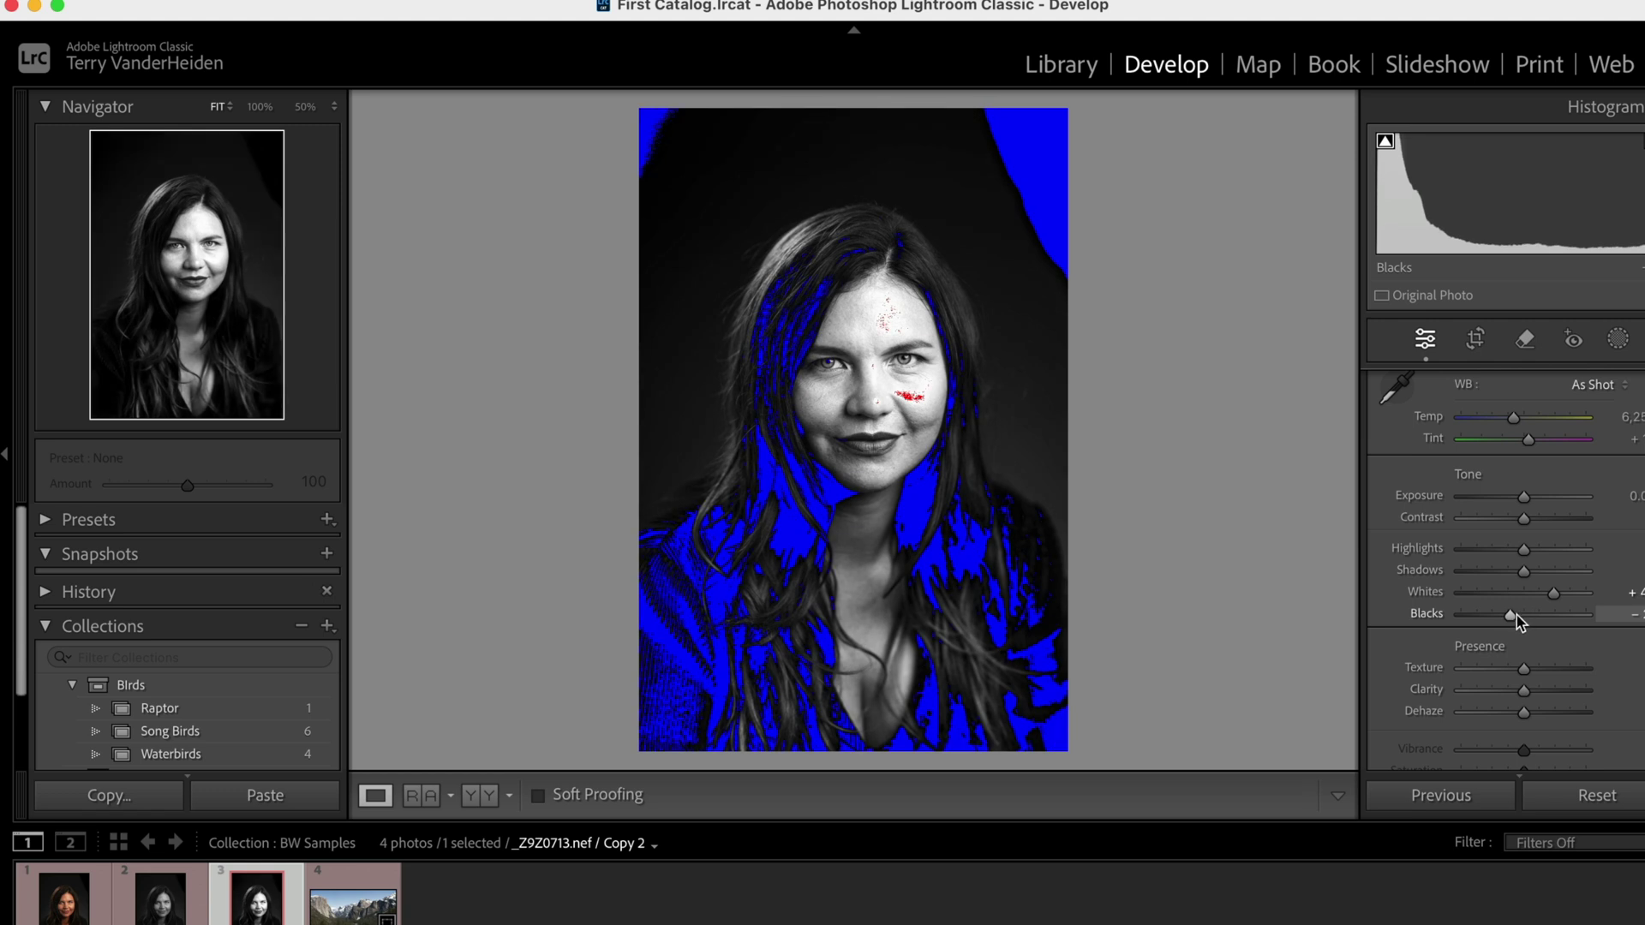
pyautogui.moveTo(1513, 615); pyautogui.dragTo(1518, 616)
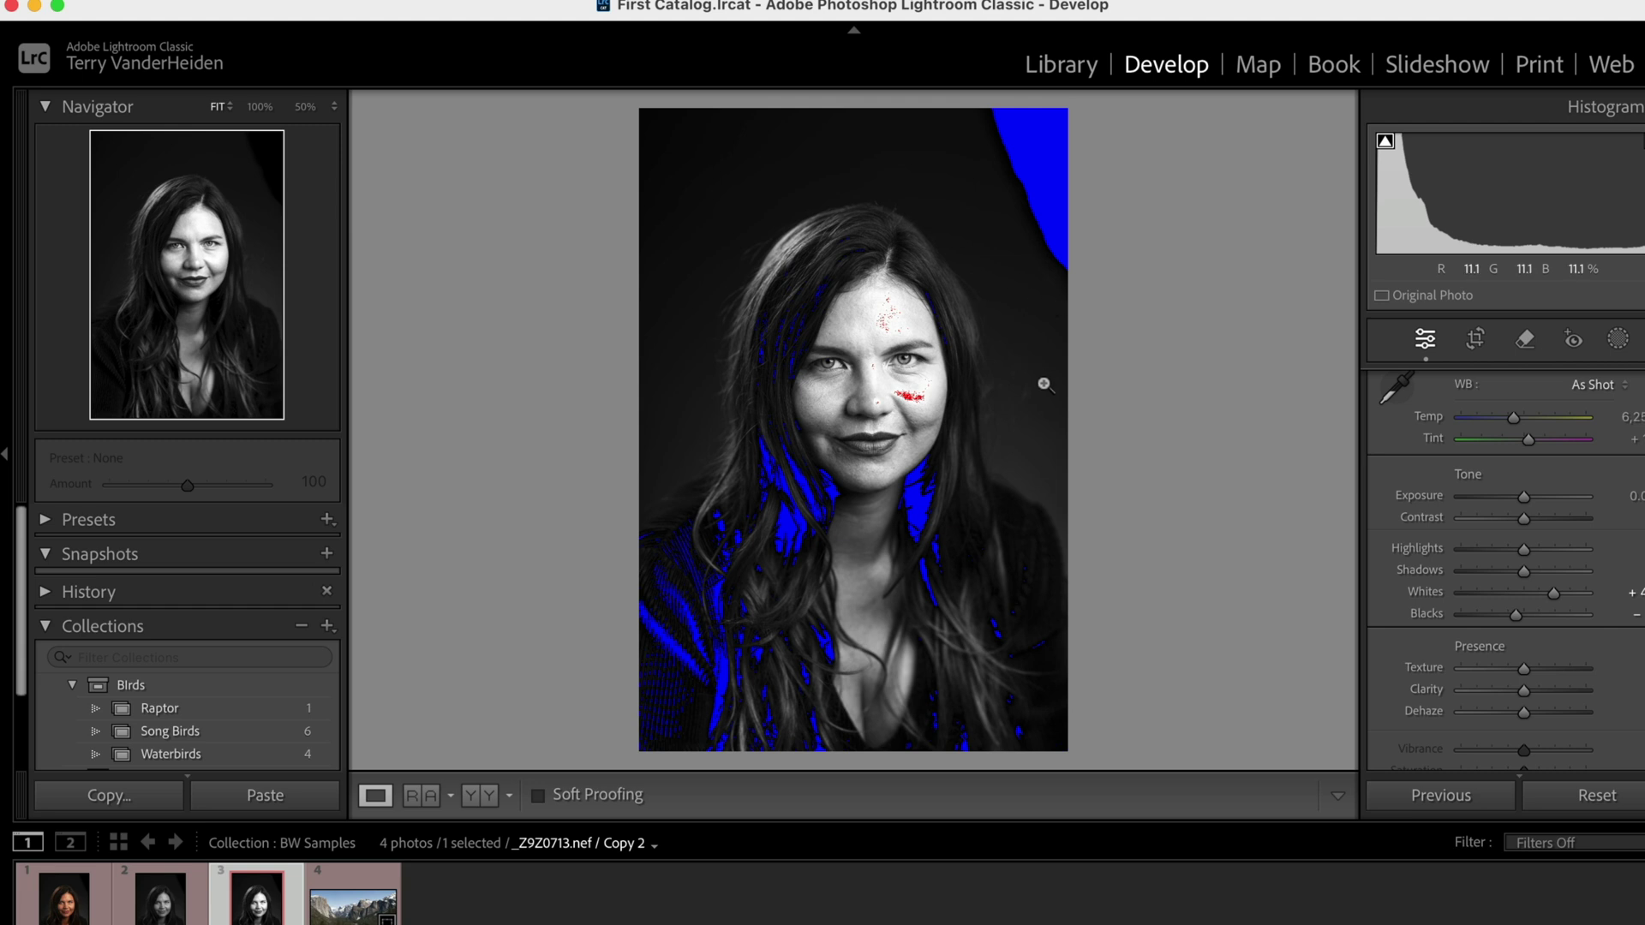
pyautogui.press('j')
pyautogui.press('j')
pyautogui.press('j')
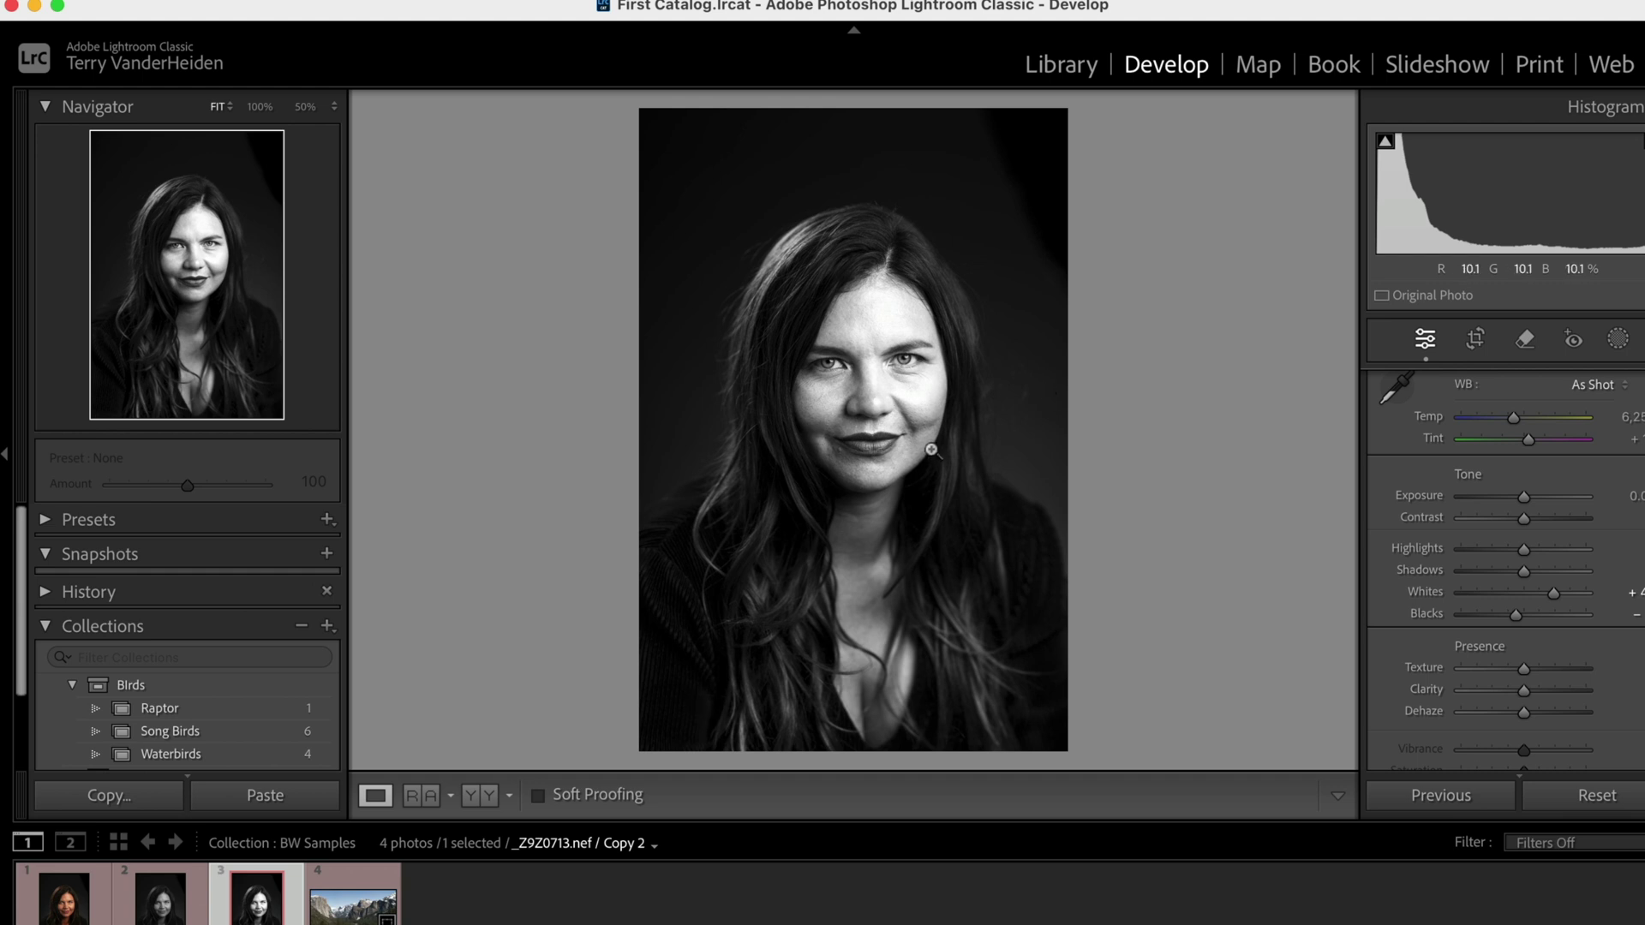
# Select Copy 1 and Copy 2 in the filmstrip and show them in Compare view
pyautogui.click(159, 907)
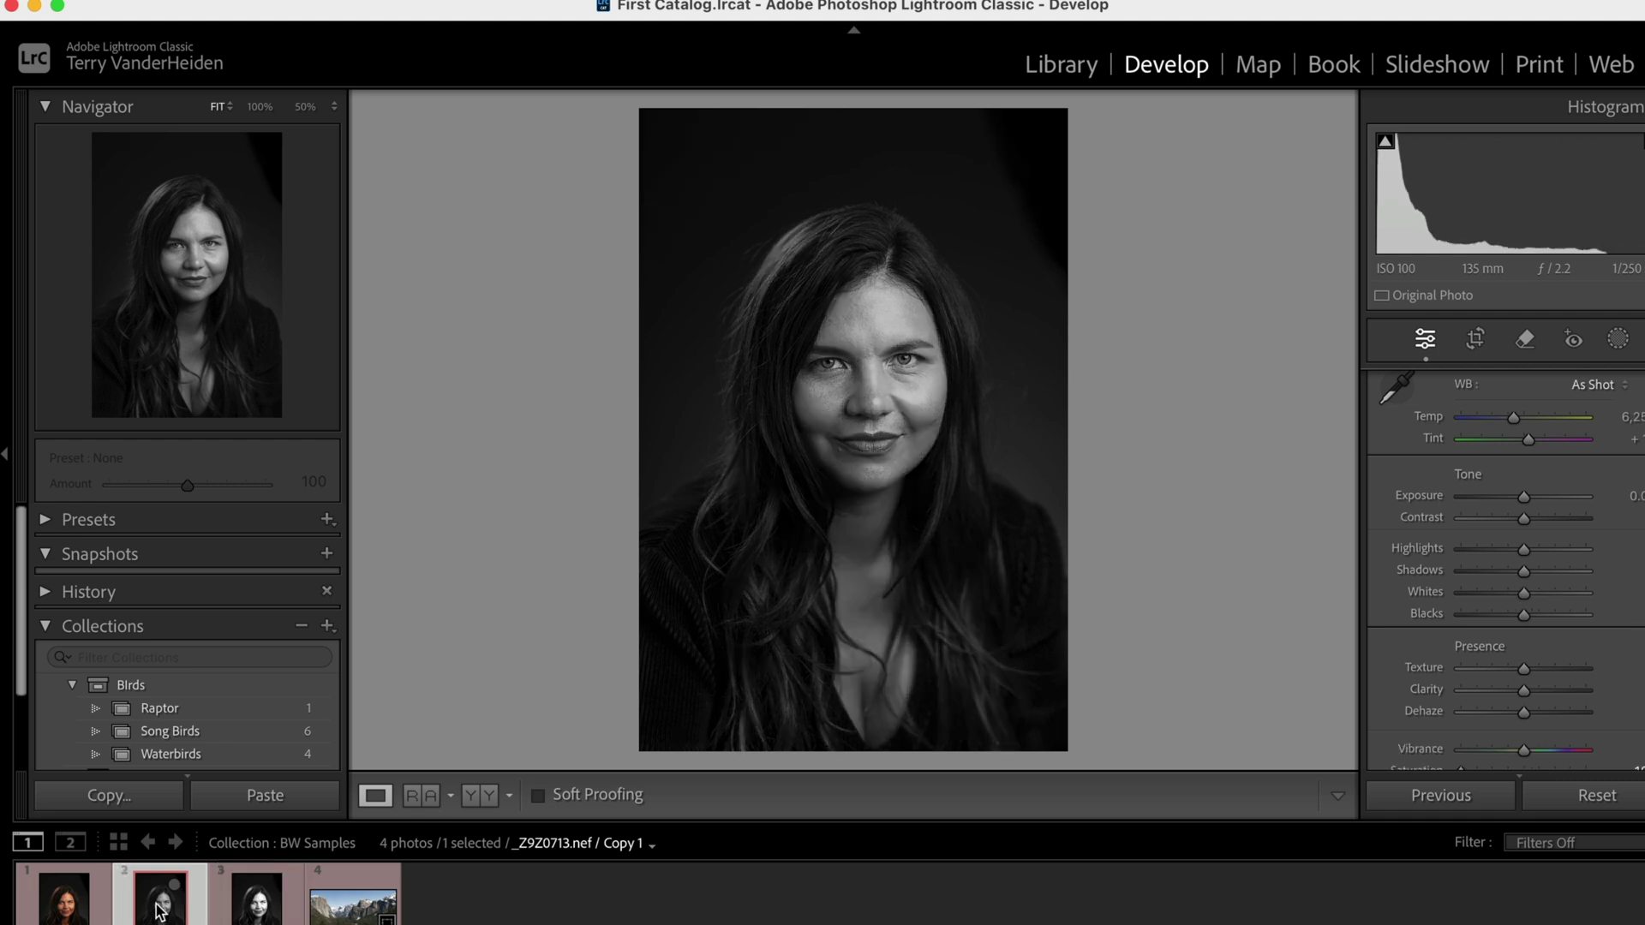
pyautogui.keyDown('shift'); pyautogui.click(252, 907); pyautogui.keyUp('shift')
pyautogui.press('c')
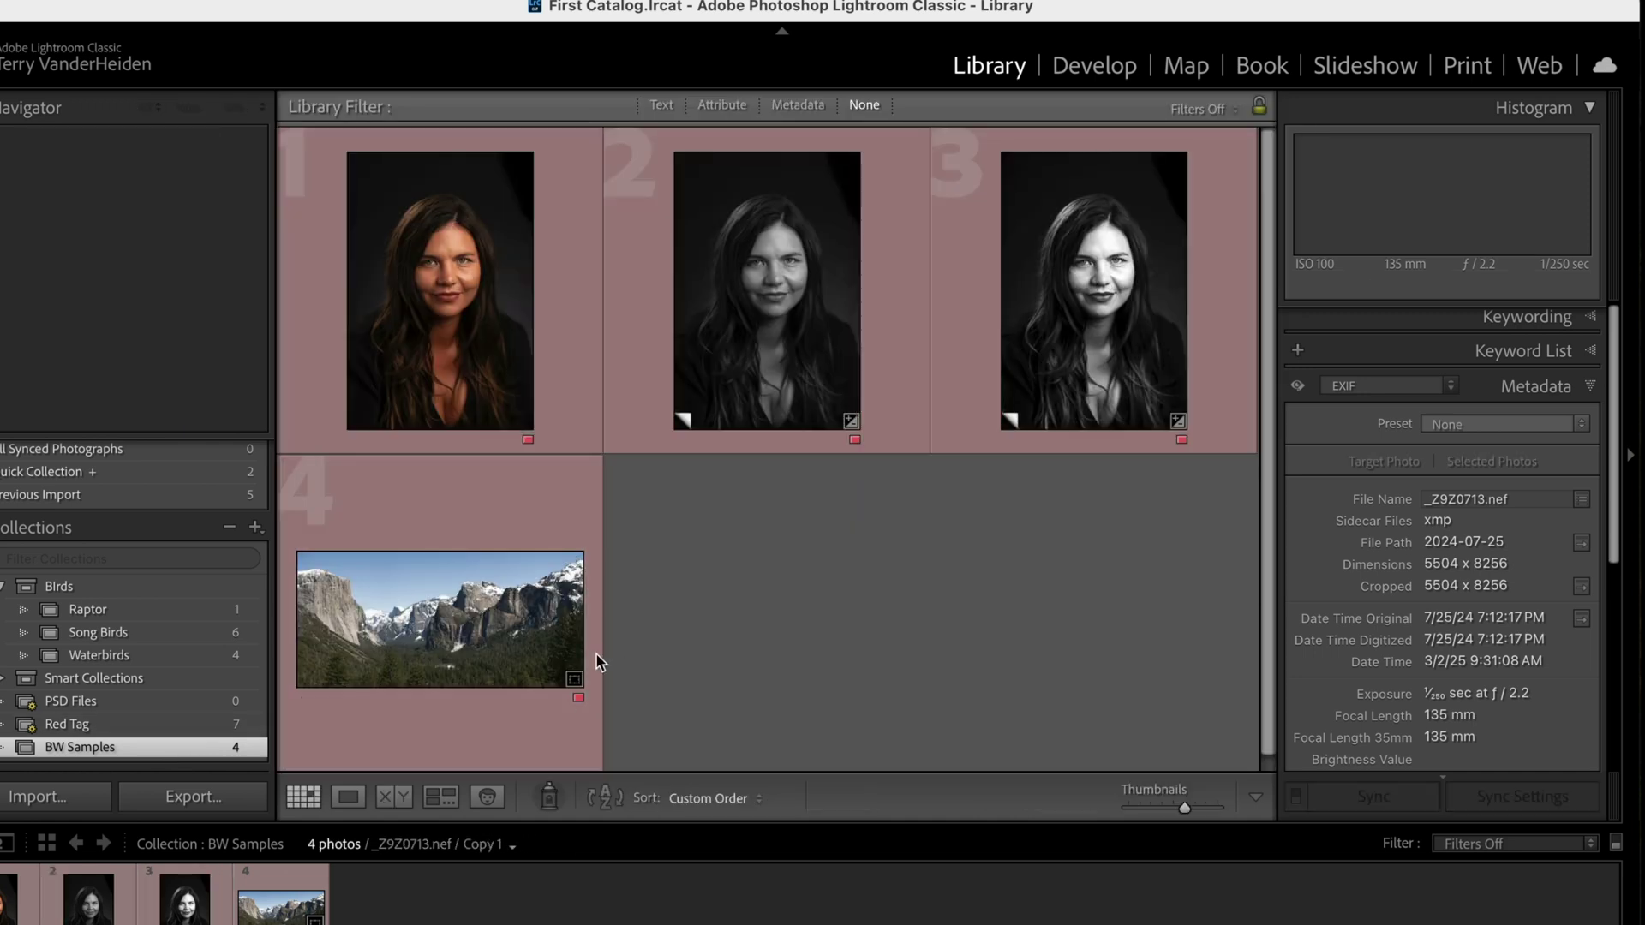
# Create two virtual copies of the Yosemite panorama photo
pyautogui.click(428, 632)
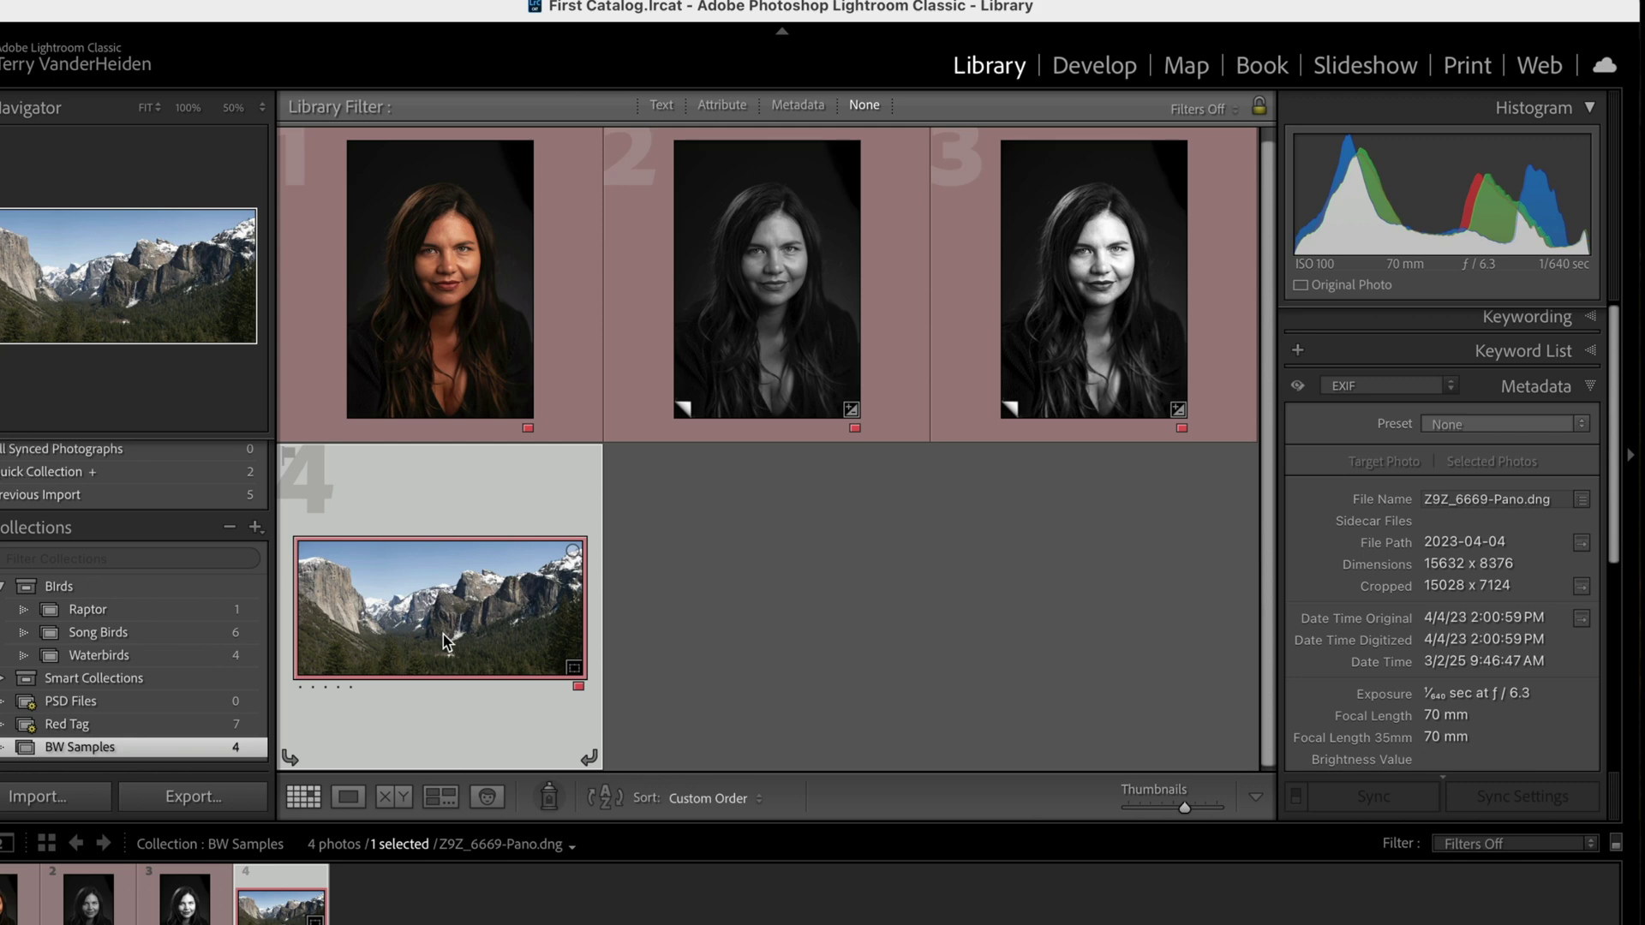
pyautogui.rightClick(449, 631)
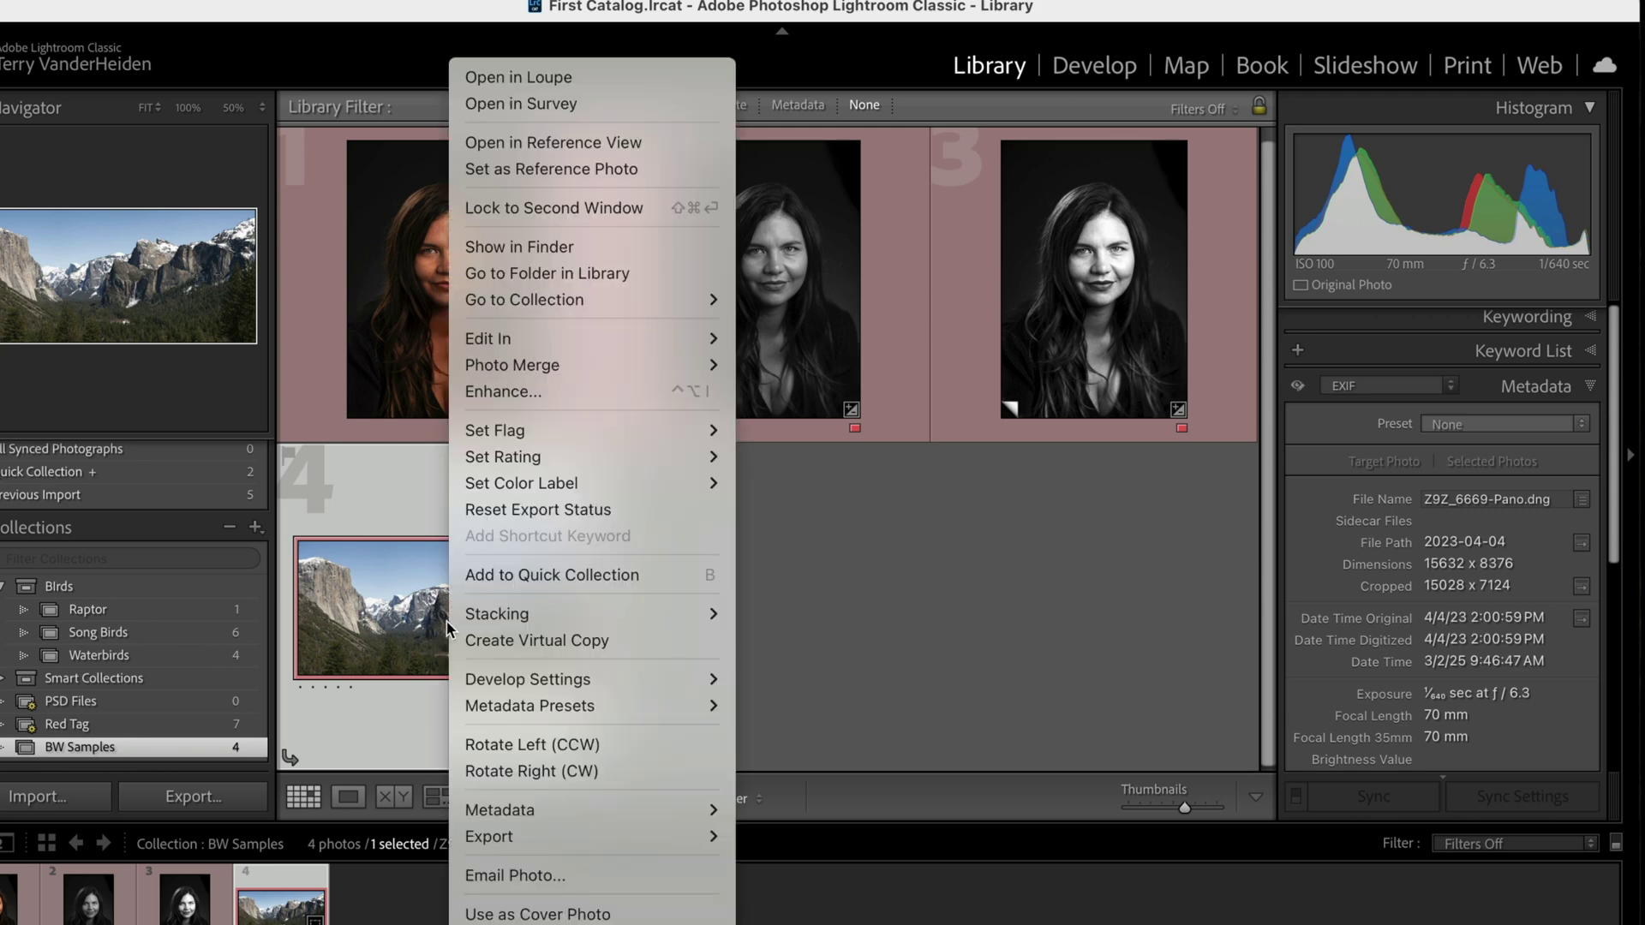
pyautogui.click(508, 642)
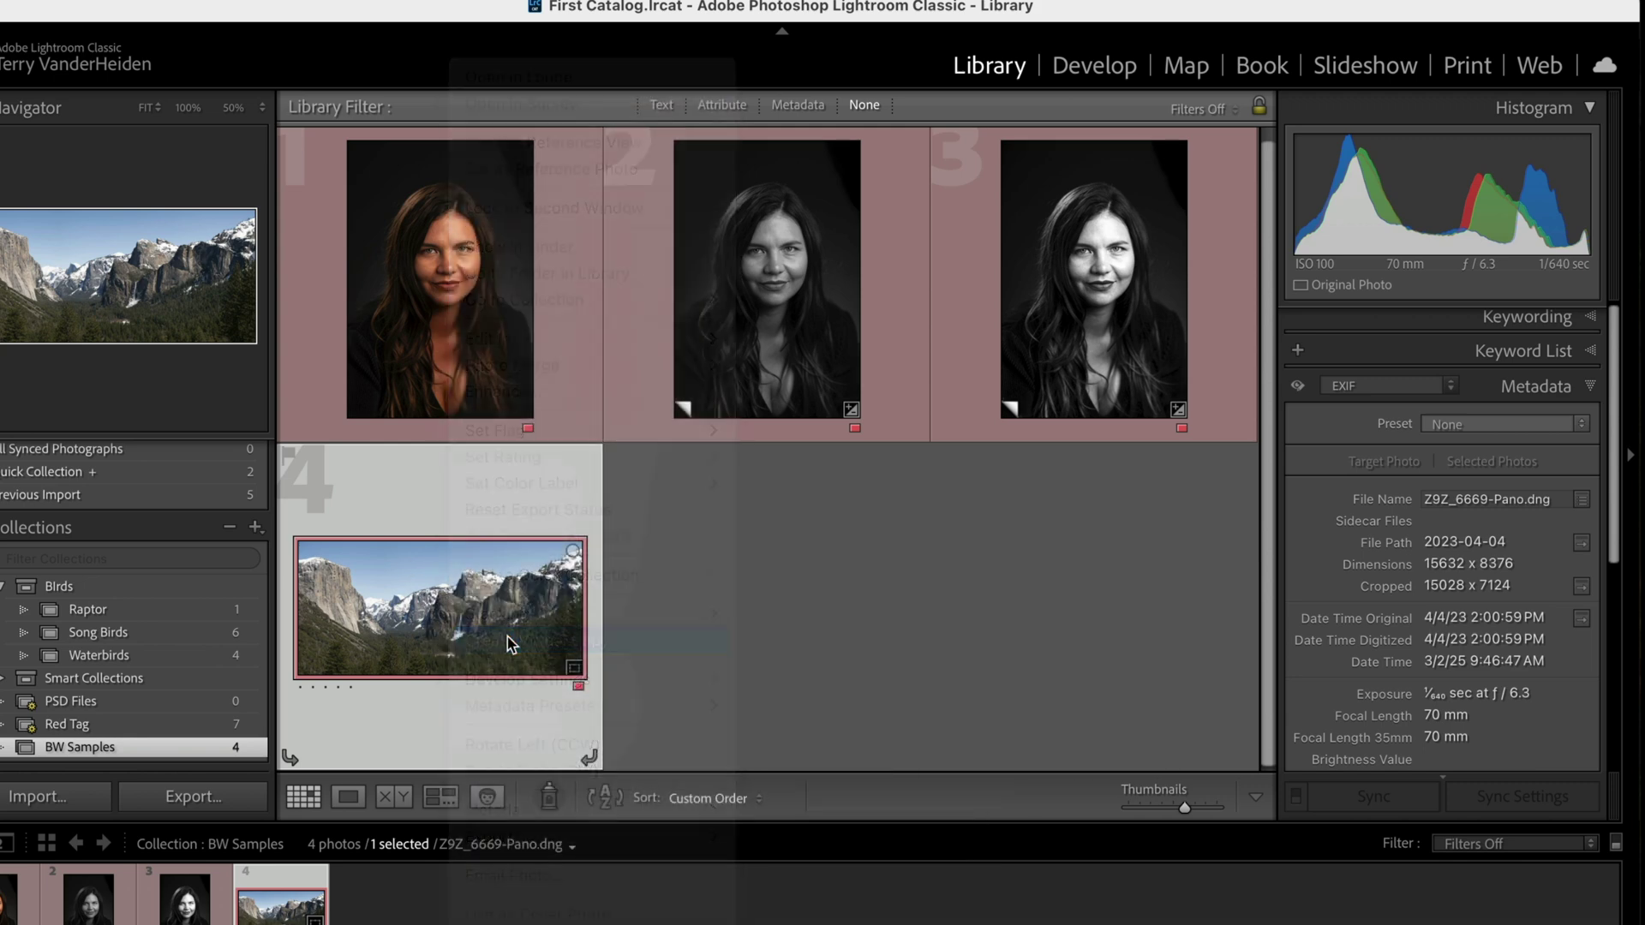
pyautogui.rightClick(742, 613)
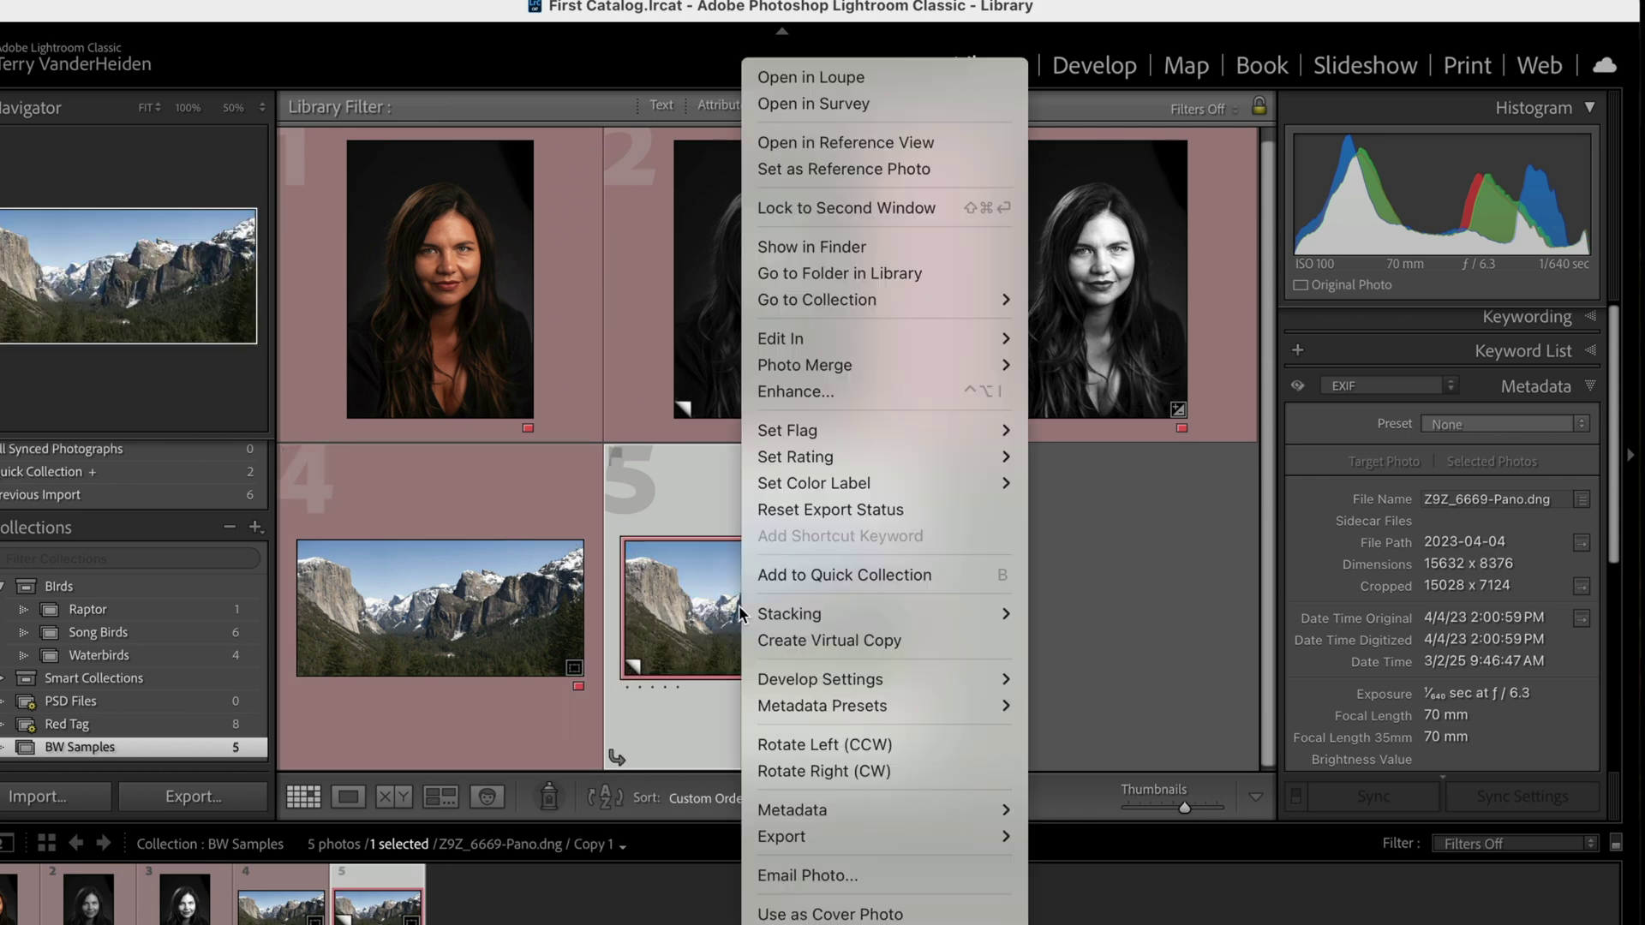
pyautogui.click(786, 641)
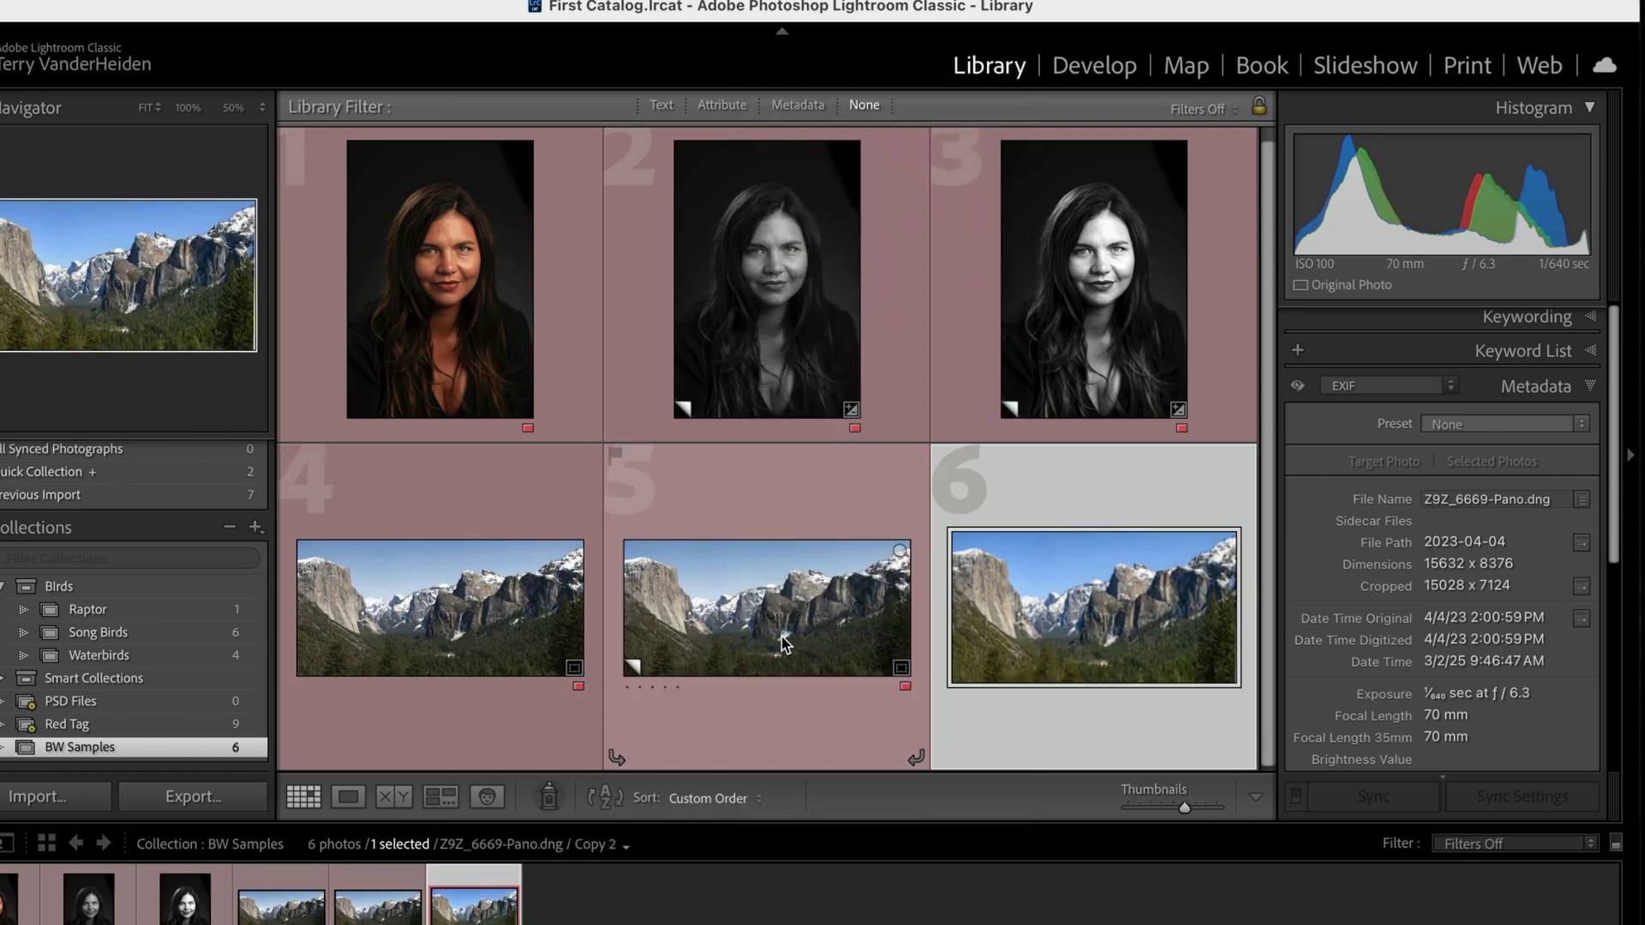
# Open the panorama's first virtual copy in the Develop module
pyautogui.click(733, 631)
pyautogui.doubleClick(732, 631)
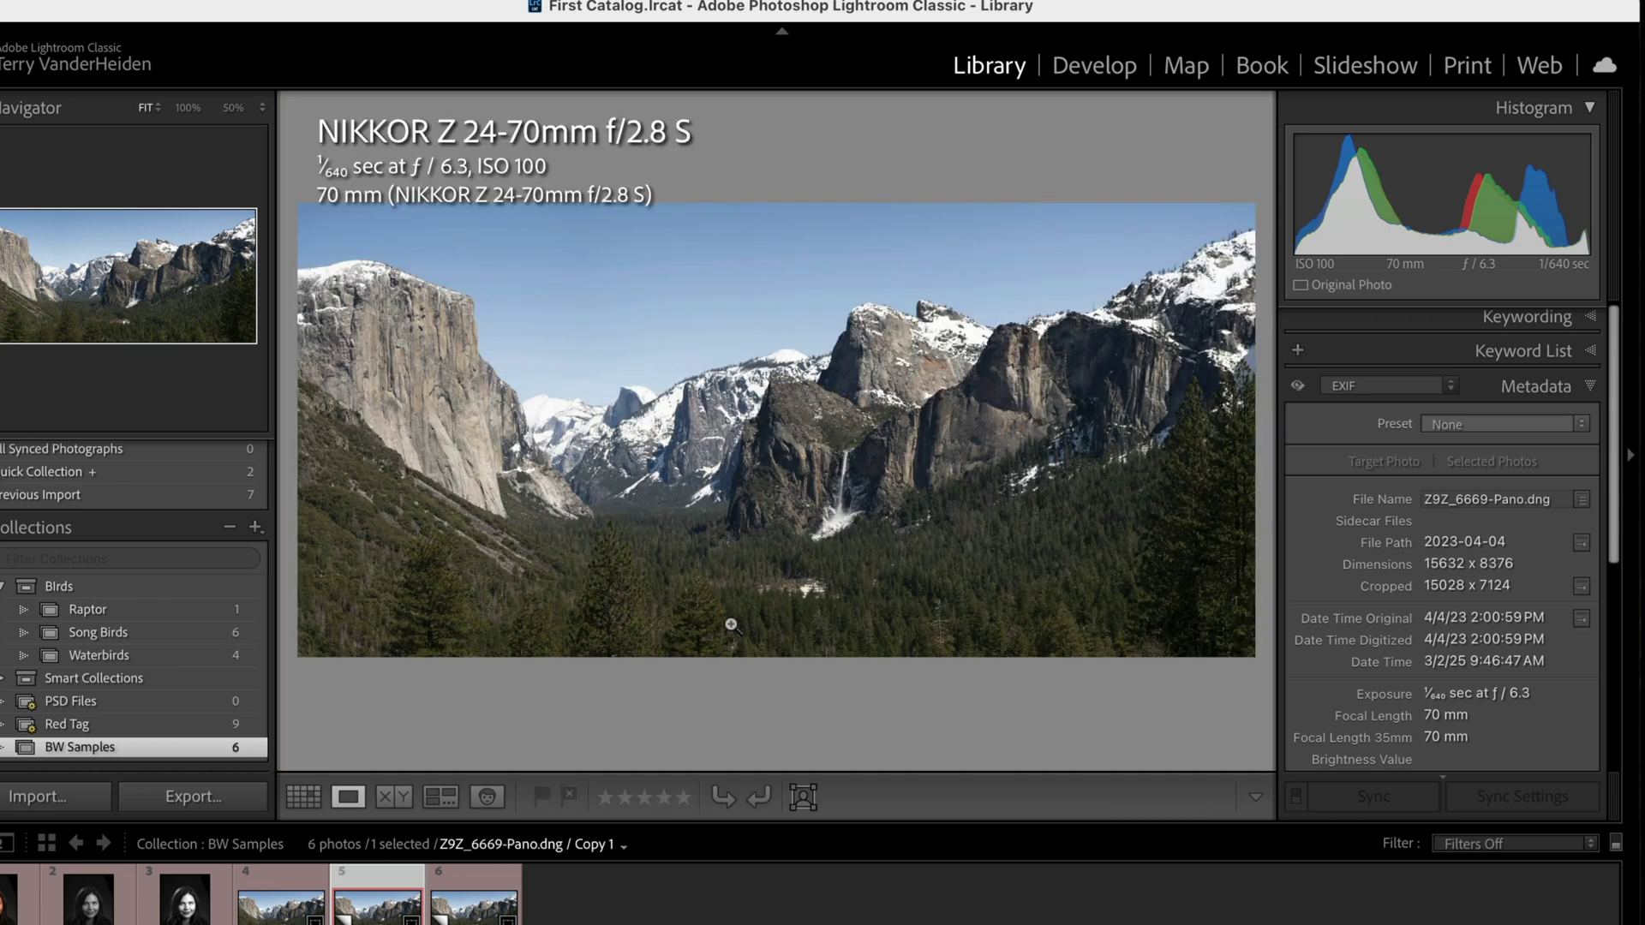
pyautogui.click(1108, 77)
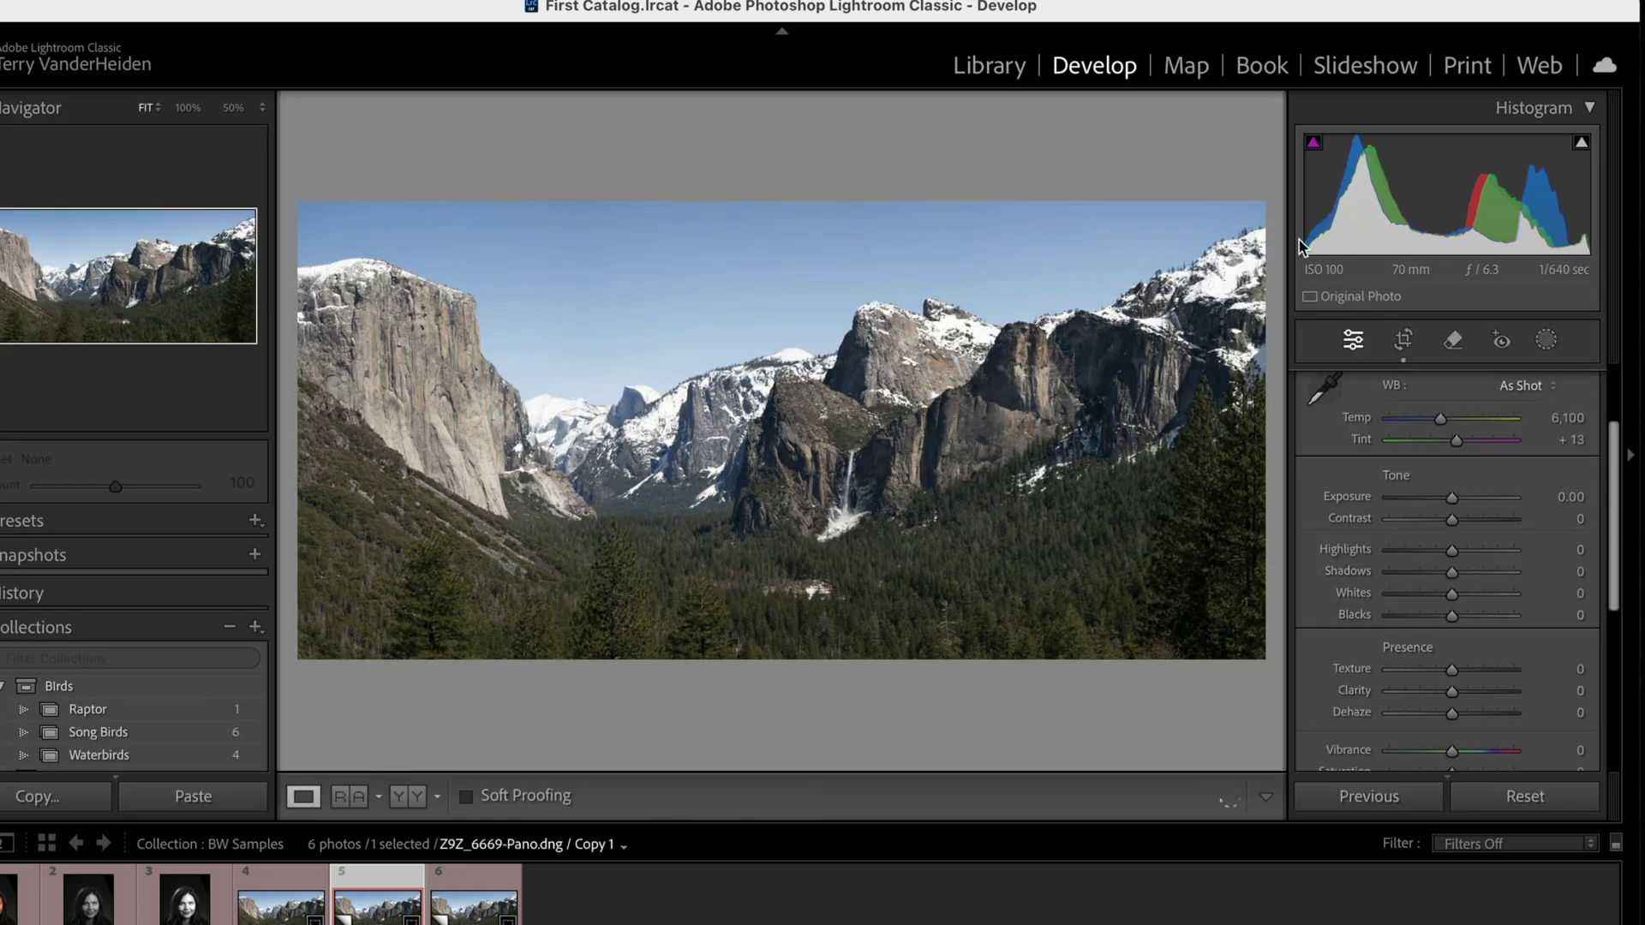
# Desaturate panorama Copy 1 to Saturation -100, then switch to Copy 2
pyautogui.moveTo(1608, 480)
pyautogui.mouseDown()
pyautogui.moveTo(1612, 414)
pyautogui.moveTo(1616, 507)
pyautogui.mouseUp()
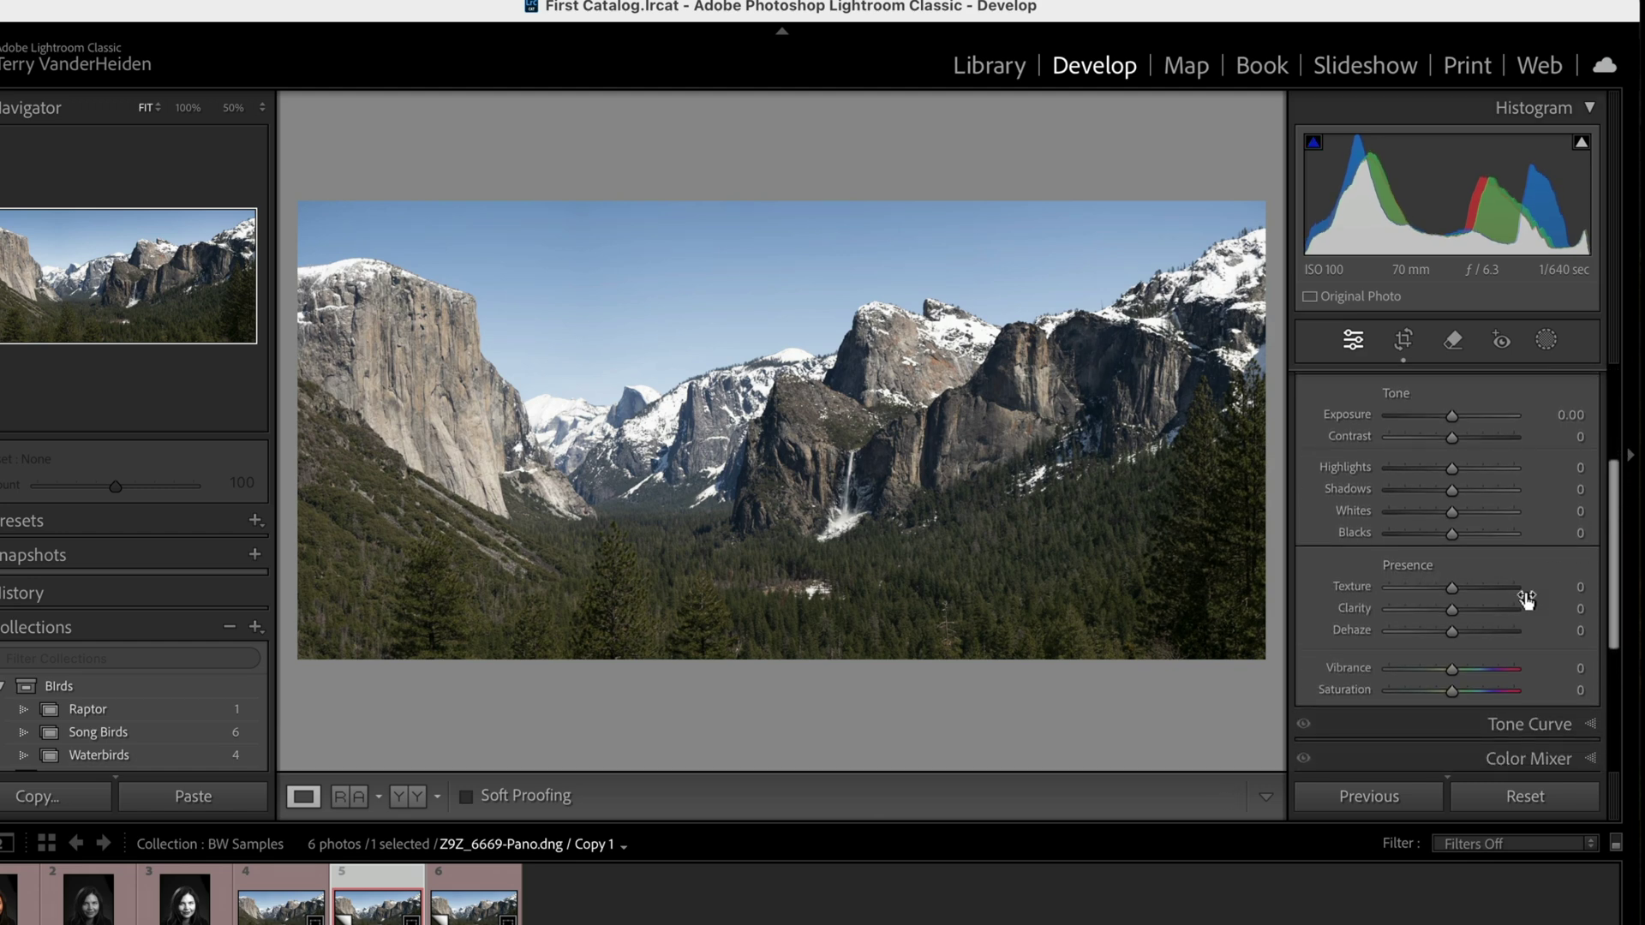
pyautogui.moveTo(1454, 687); pyautogui.dragTo(1365, 702)
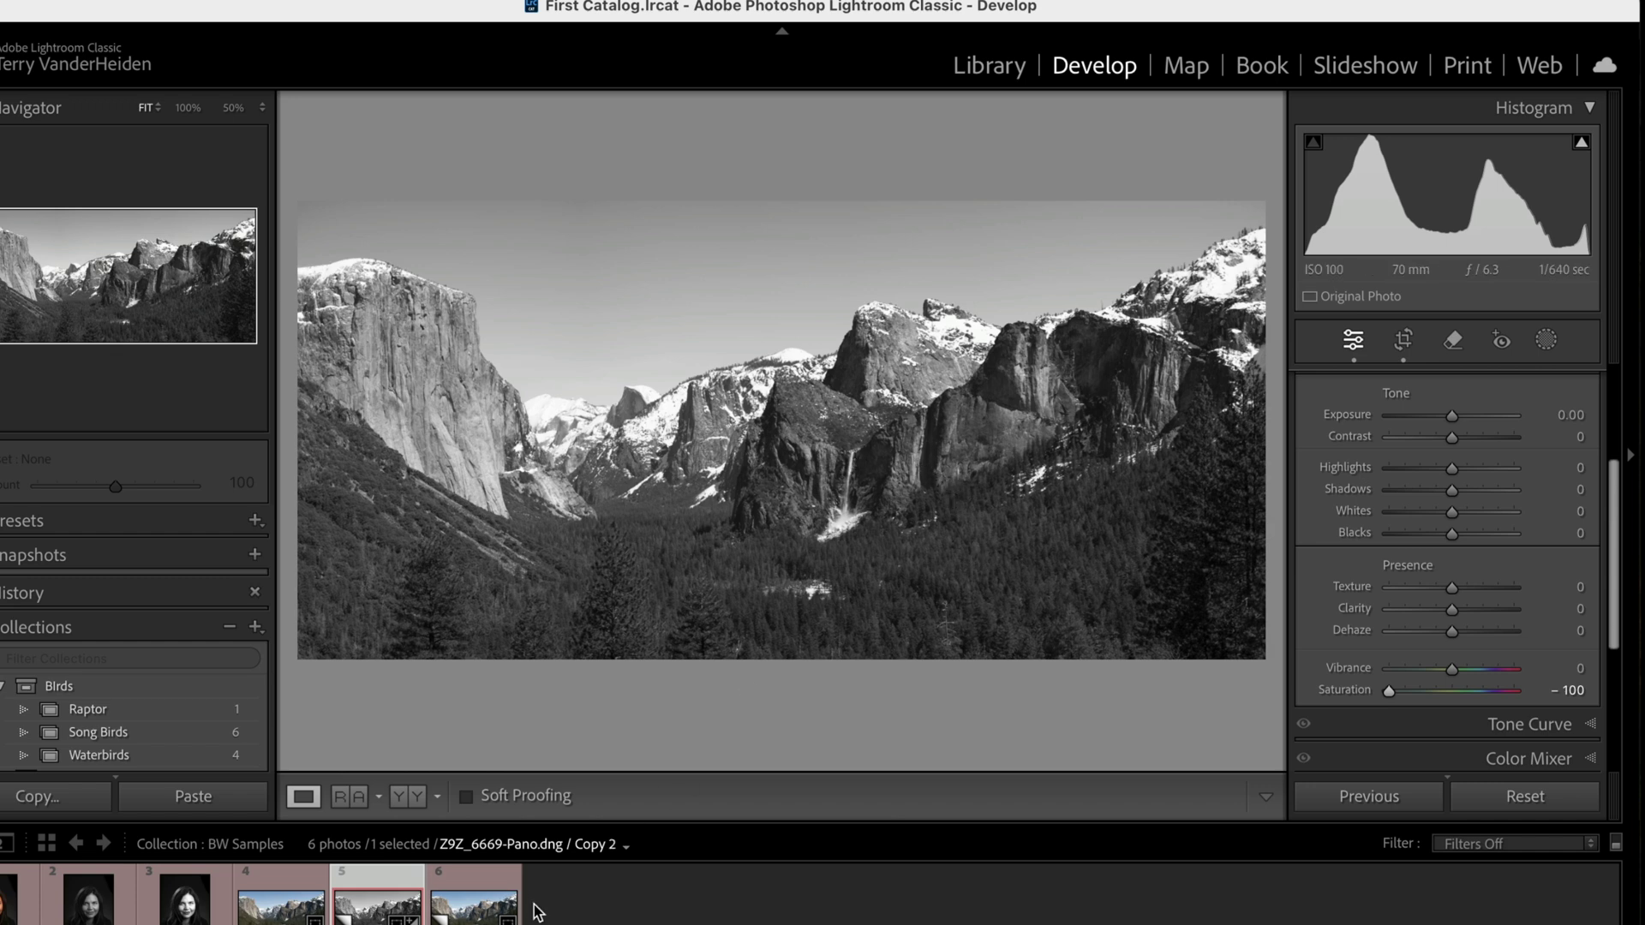
pyautogui.click(468, 917)
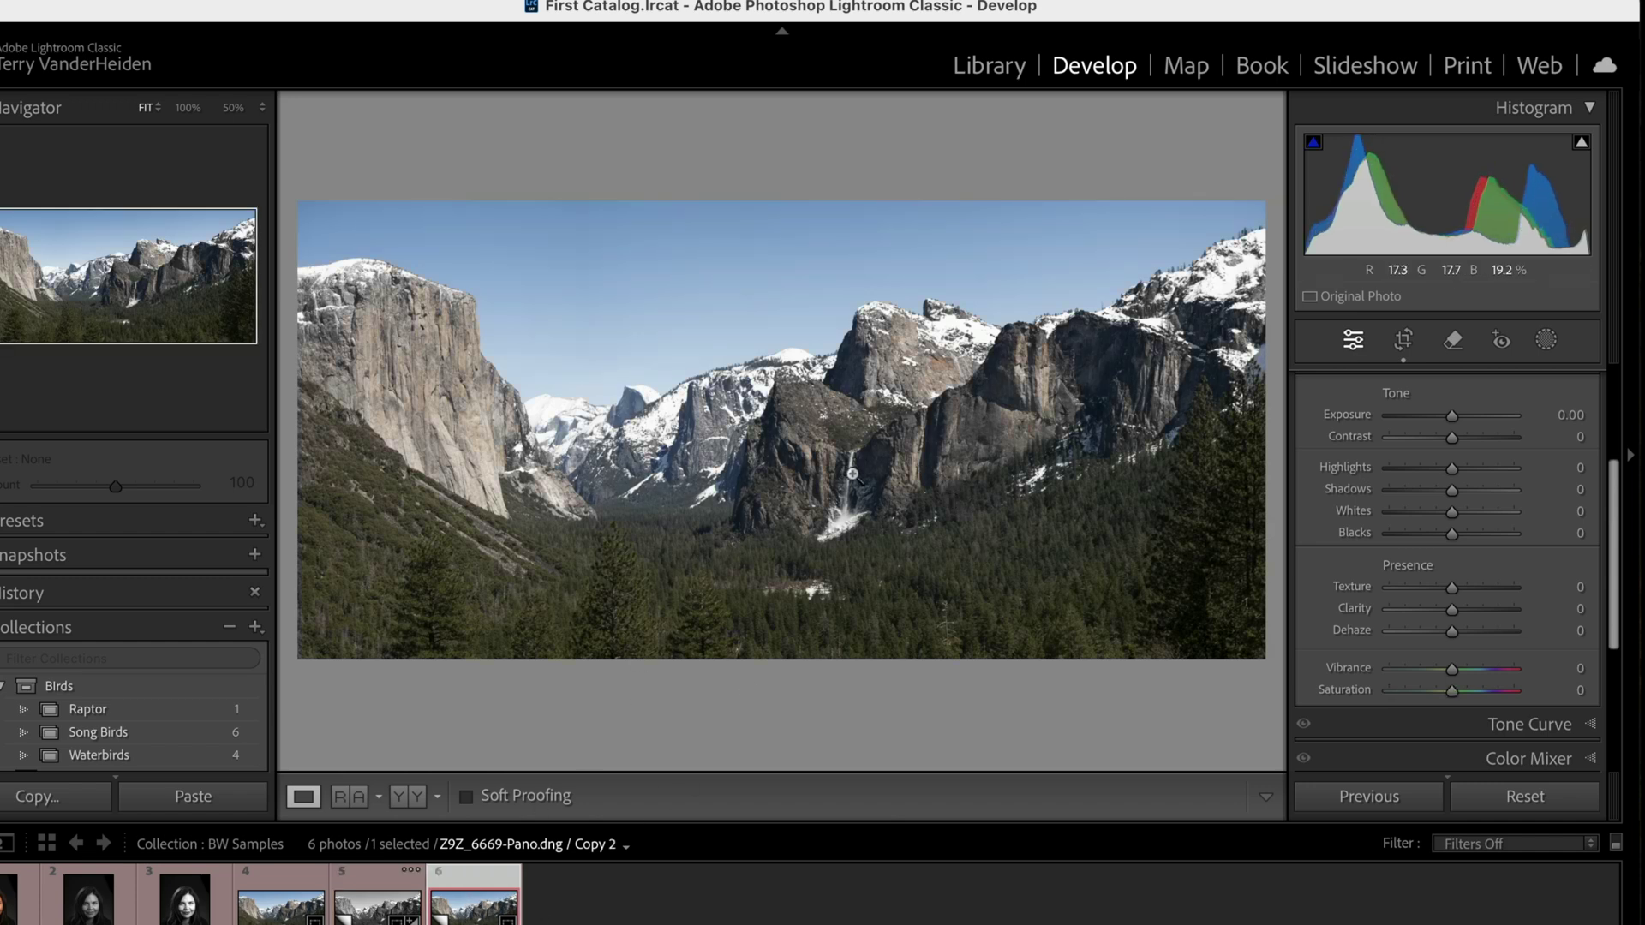
# Convert panorama Copy 2 to black-and-white and expand the B&W mix panel
pyautogui.scroll(2, 1569, 436)
pyautogui.scroll(2, 1546, 438)
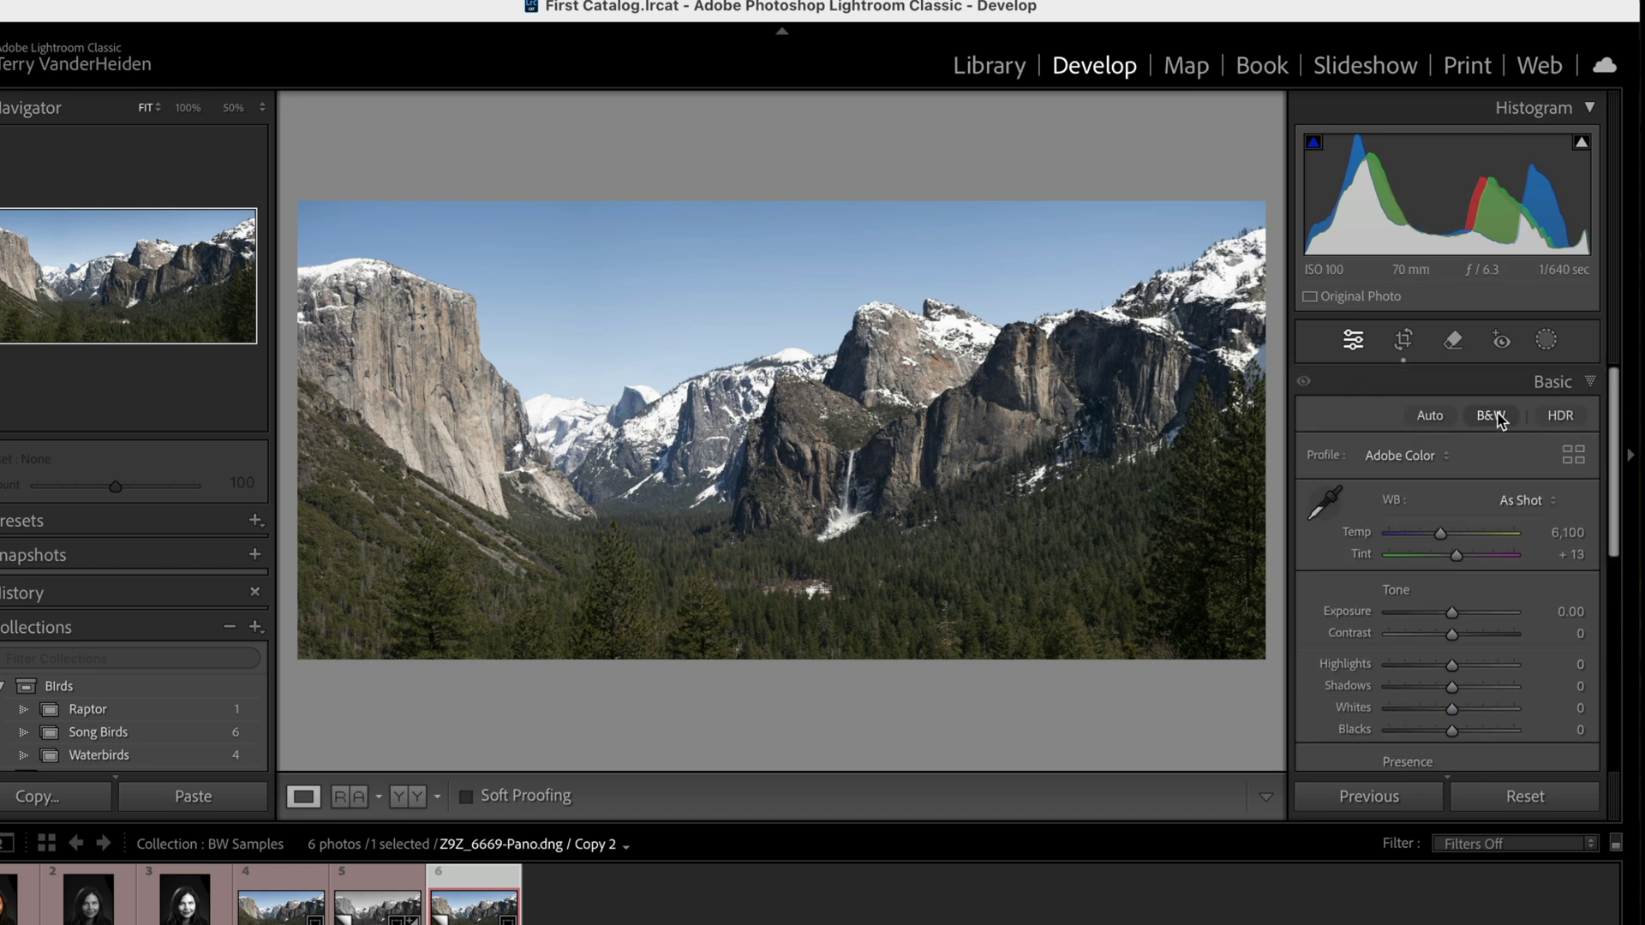
pyautogui.click(1497, 417)
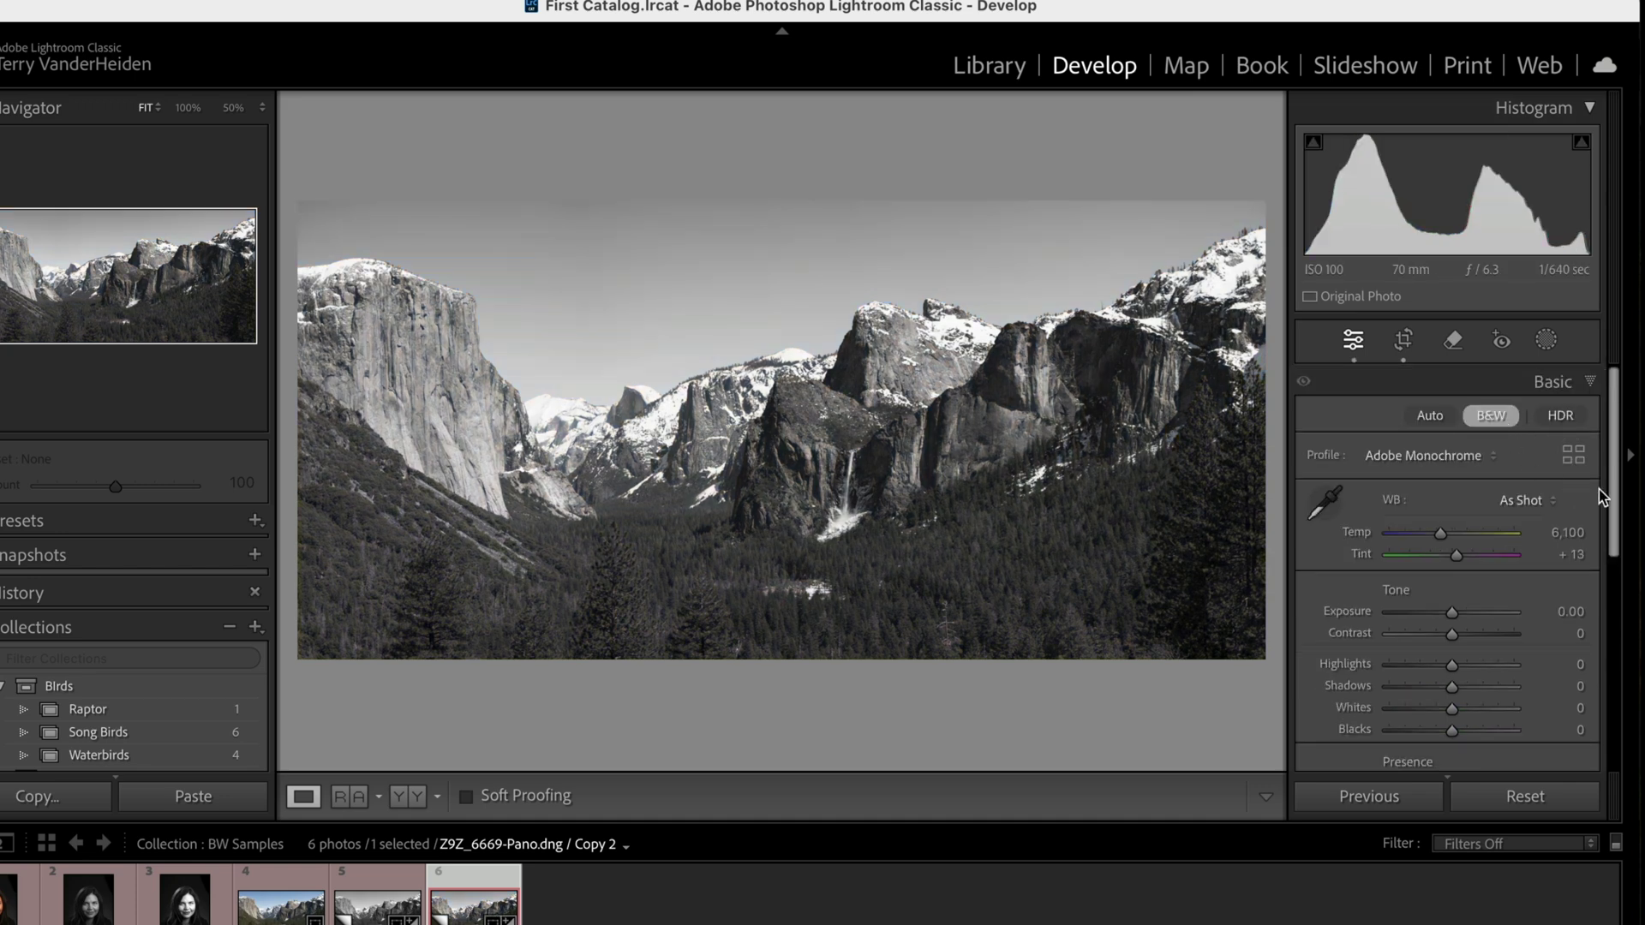
pyautogui.scroll(-5, 1602, 514)
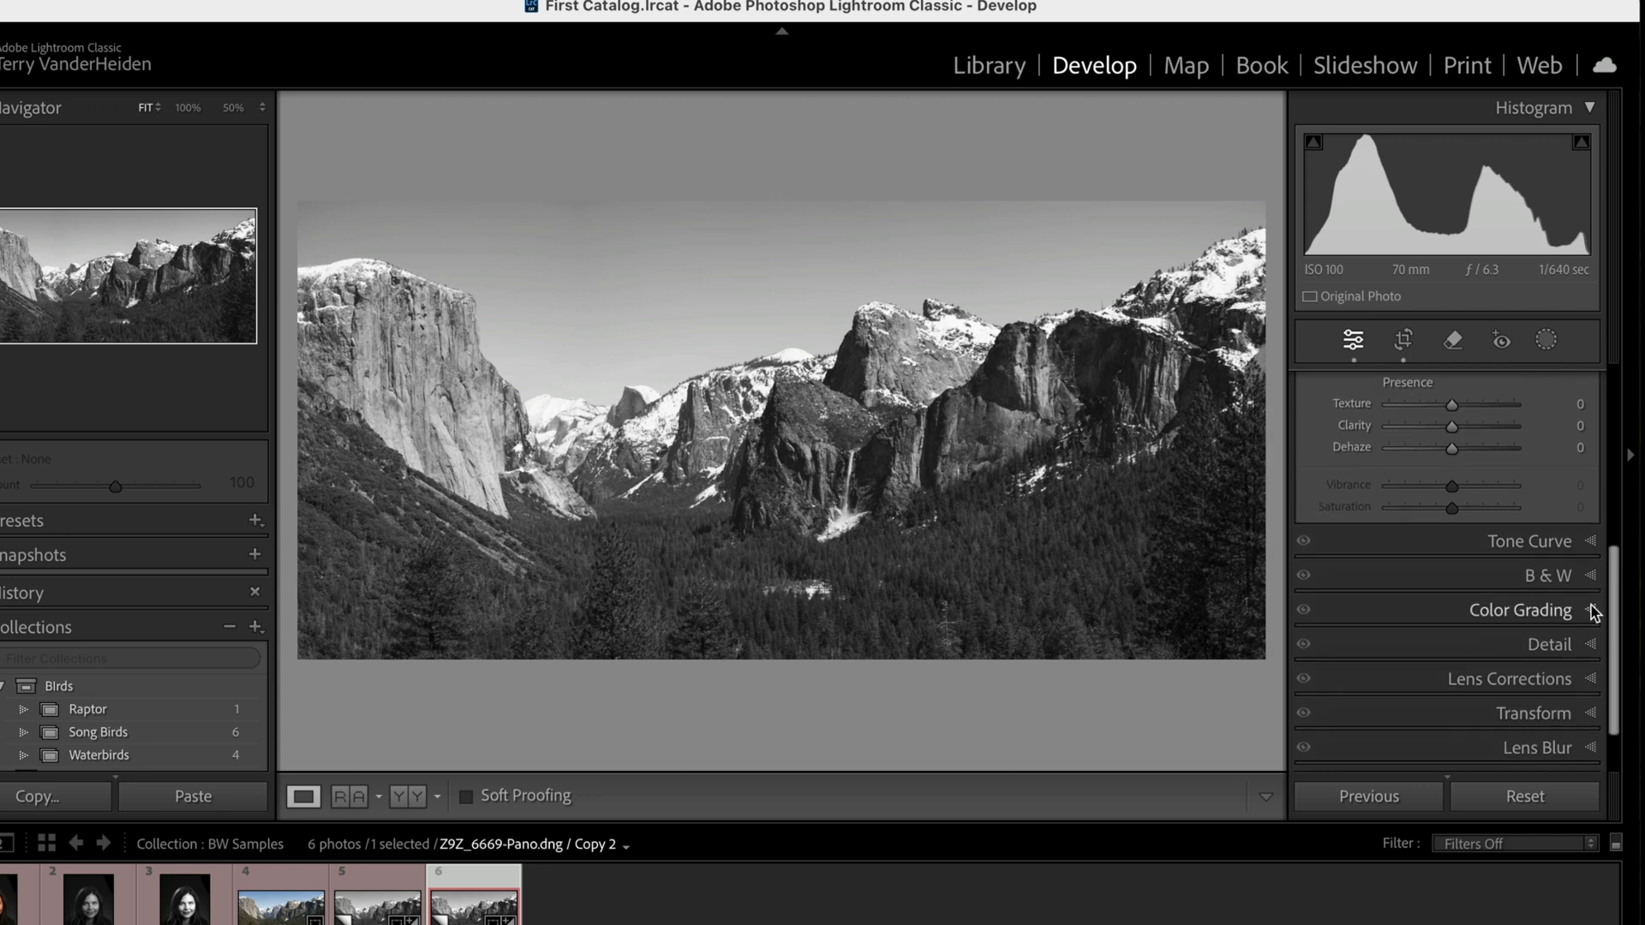
pyautogui.click(1559, 579)
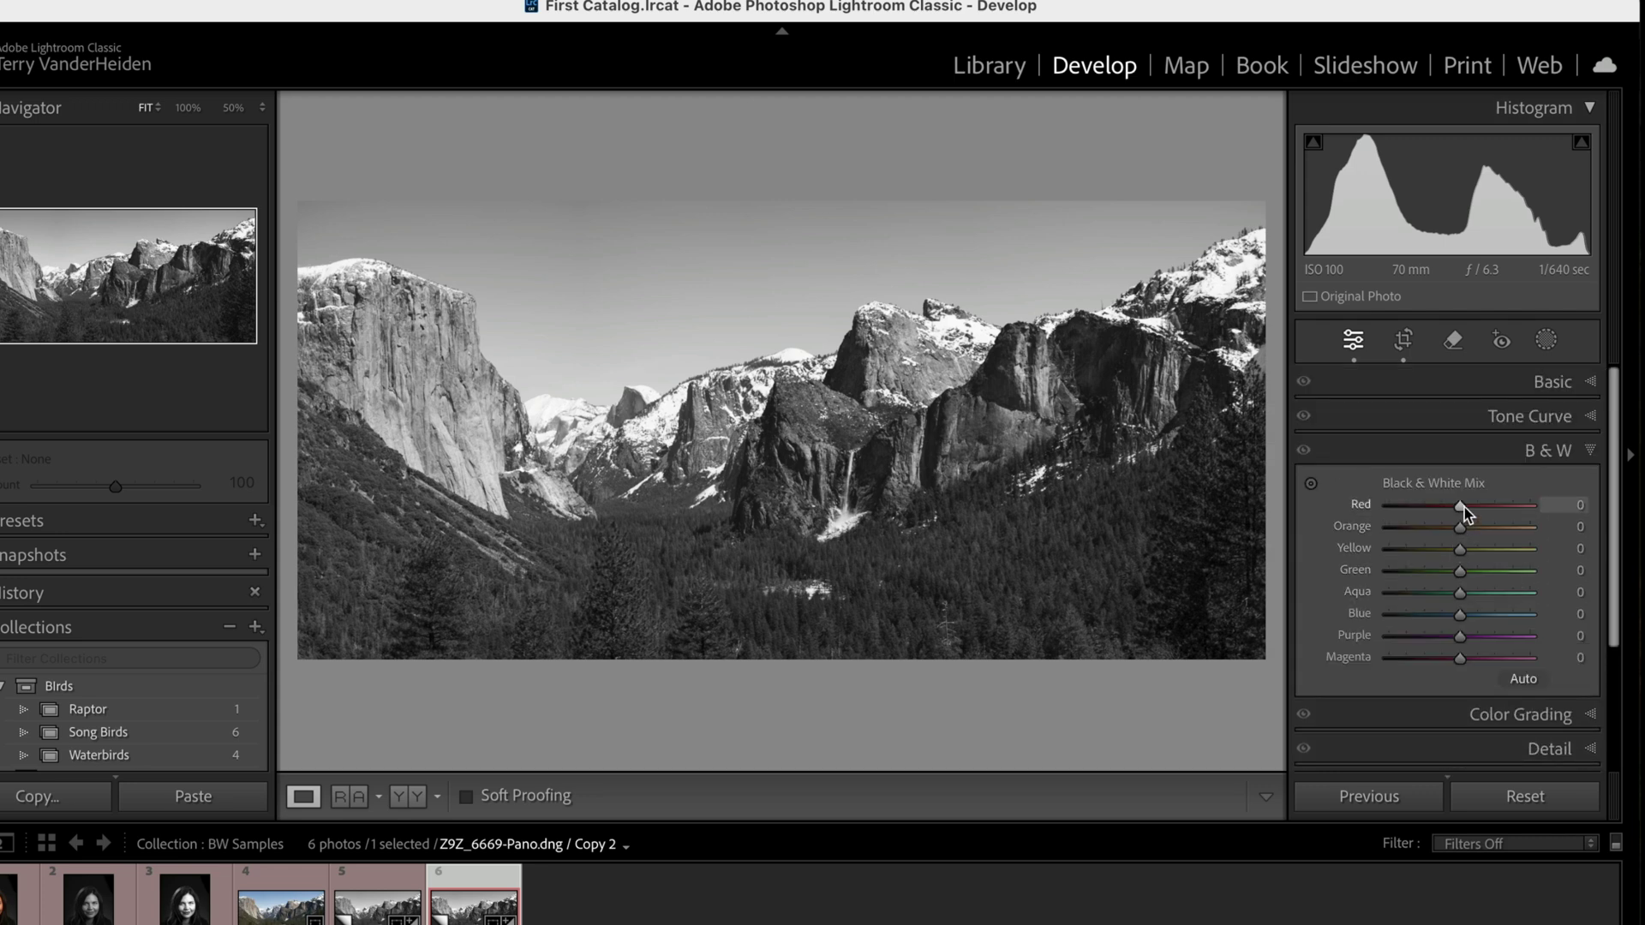
# Set the B&W mix to Red -4, Orange -1 and Yellow -33
pyautogui.moveTo(1461, 506)
pyautogui.mouseDown()
pyautogui.moveTo(1410, 521)
pyautogui.moveTo(1457, 525)
pyautogui.mouseUp()
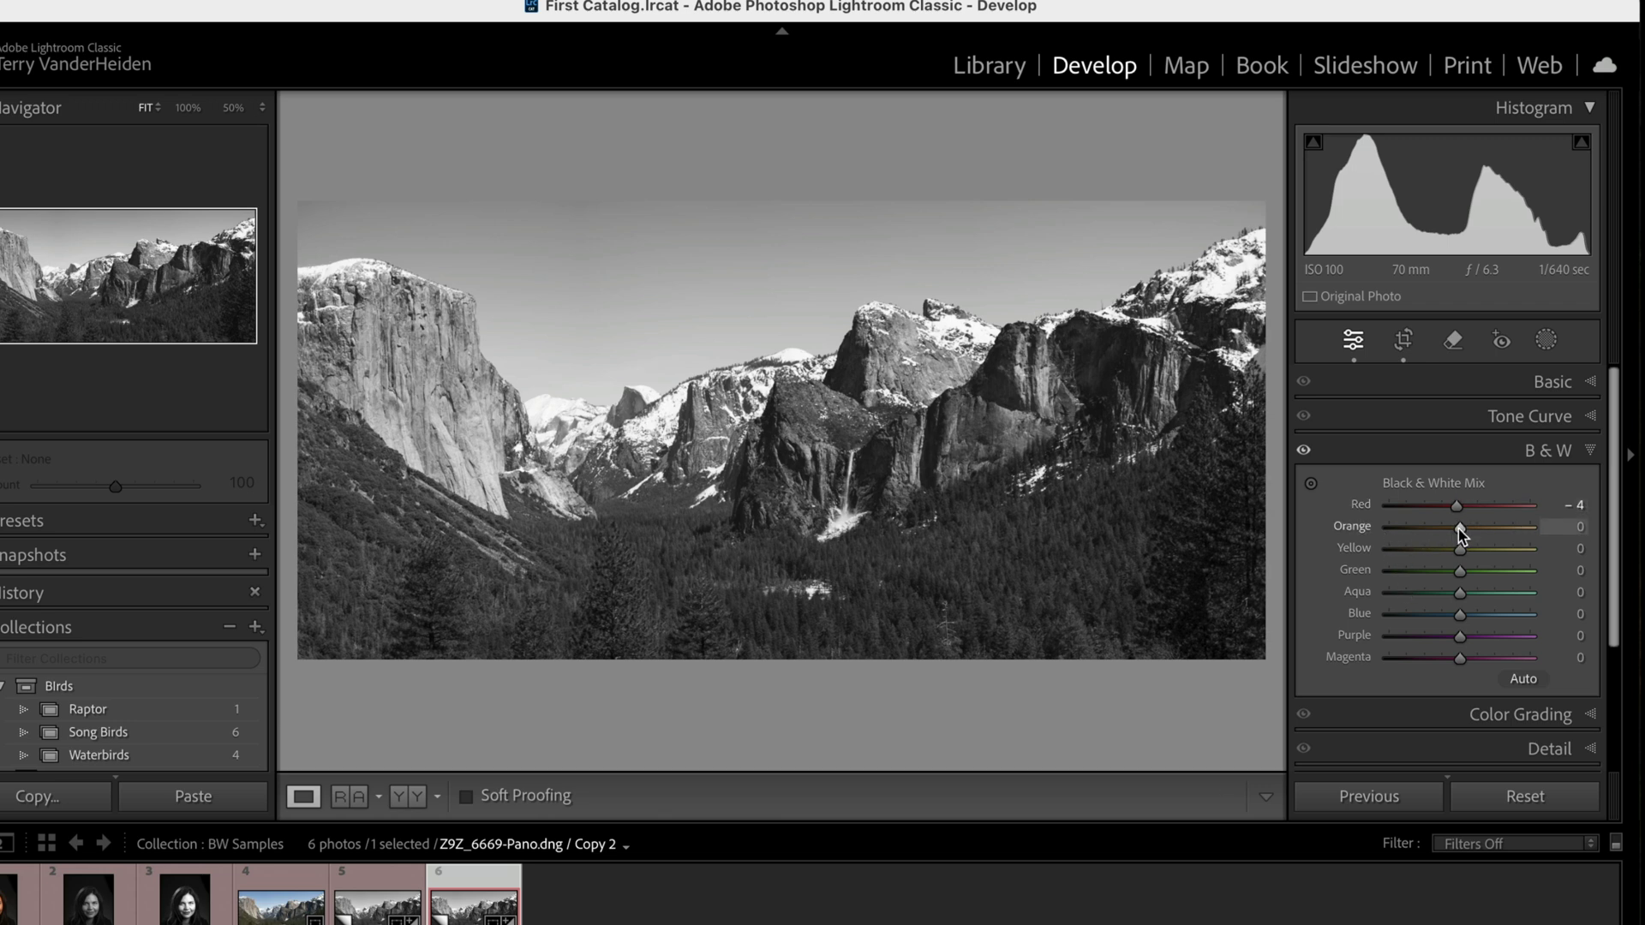
pyautogui.moveTo(1460, 527)
pyautogui.mouseDown()
pyautogui.moveTo(1399, 526)
pyautogui.moveTo(1512, 527)
pyautogui.moveTo(1458, 522)
pyautogui.mouseUp()
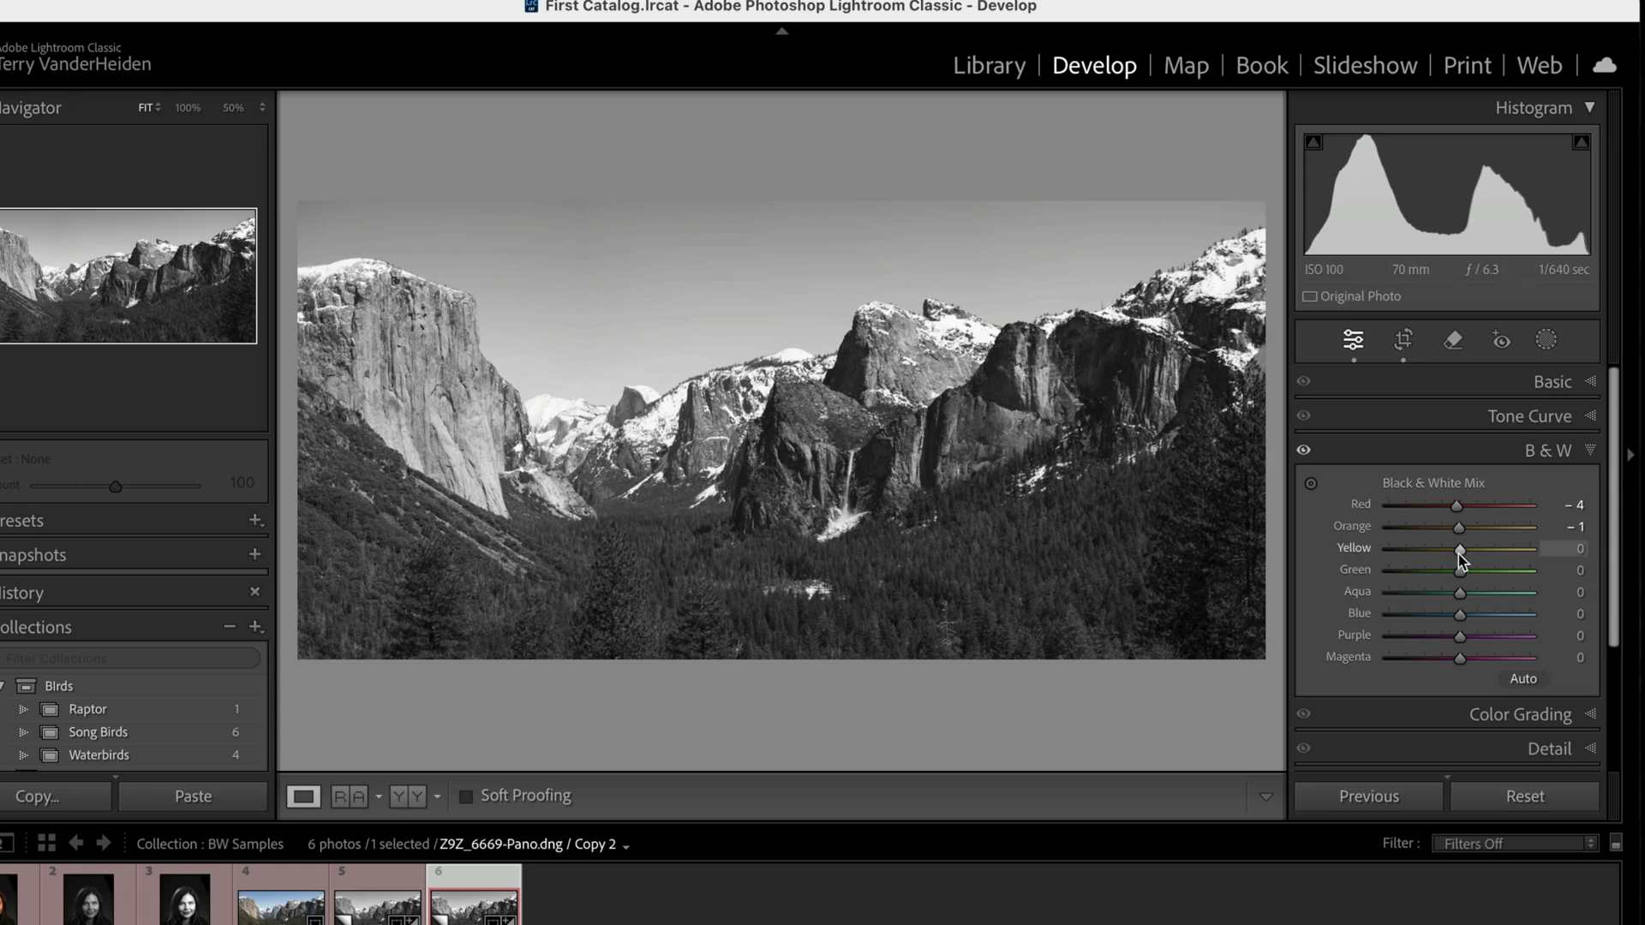
pyautogui.moveTo(1460, 555)
pyautogui.mouseDown()
pyautogui.moveTo(1387, 561)
pyautogui.moveTo(1546, 566)
pyautogui.moveTo(1467, 555)
pyautogui.mouseUp()
pyautogui.moveTo(1467, 555); pyautogui.dragTo(1570, 543)
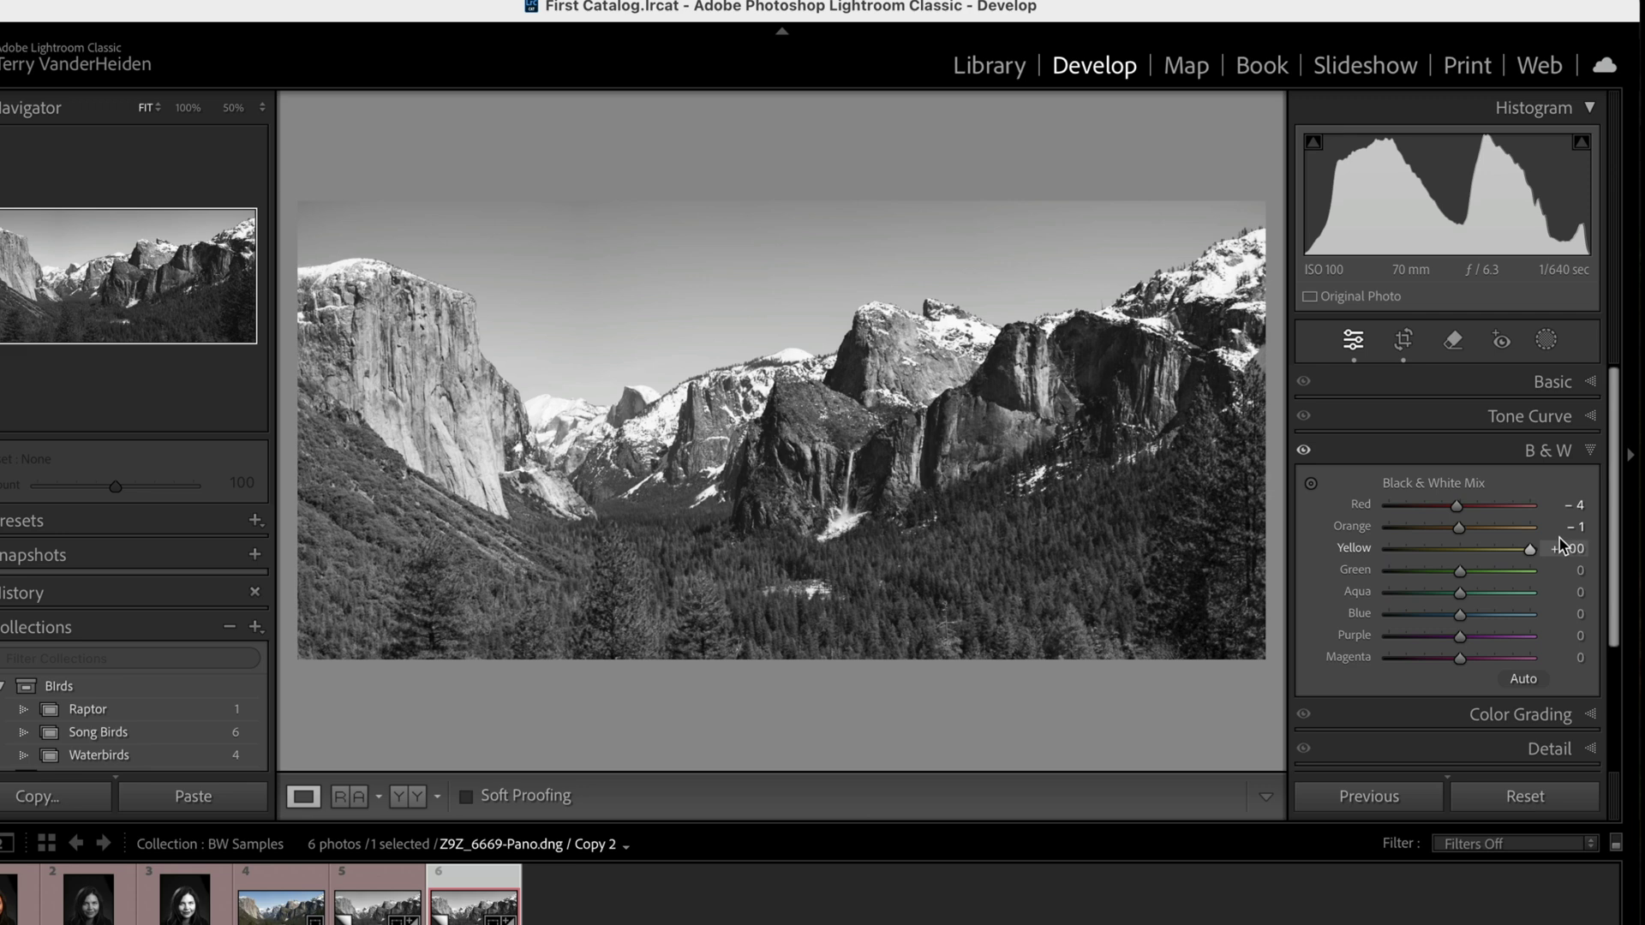
pyautogui.moveTo(1530, 549); pyautogui.dragTo(1438, 561)
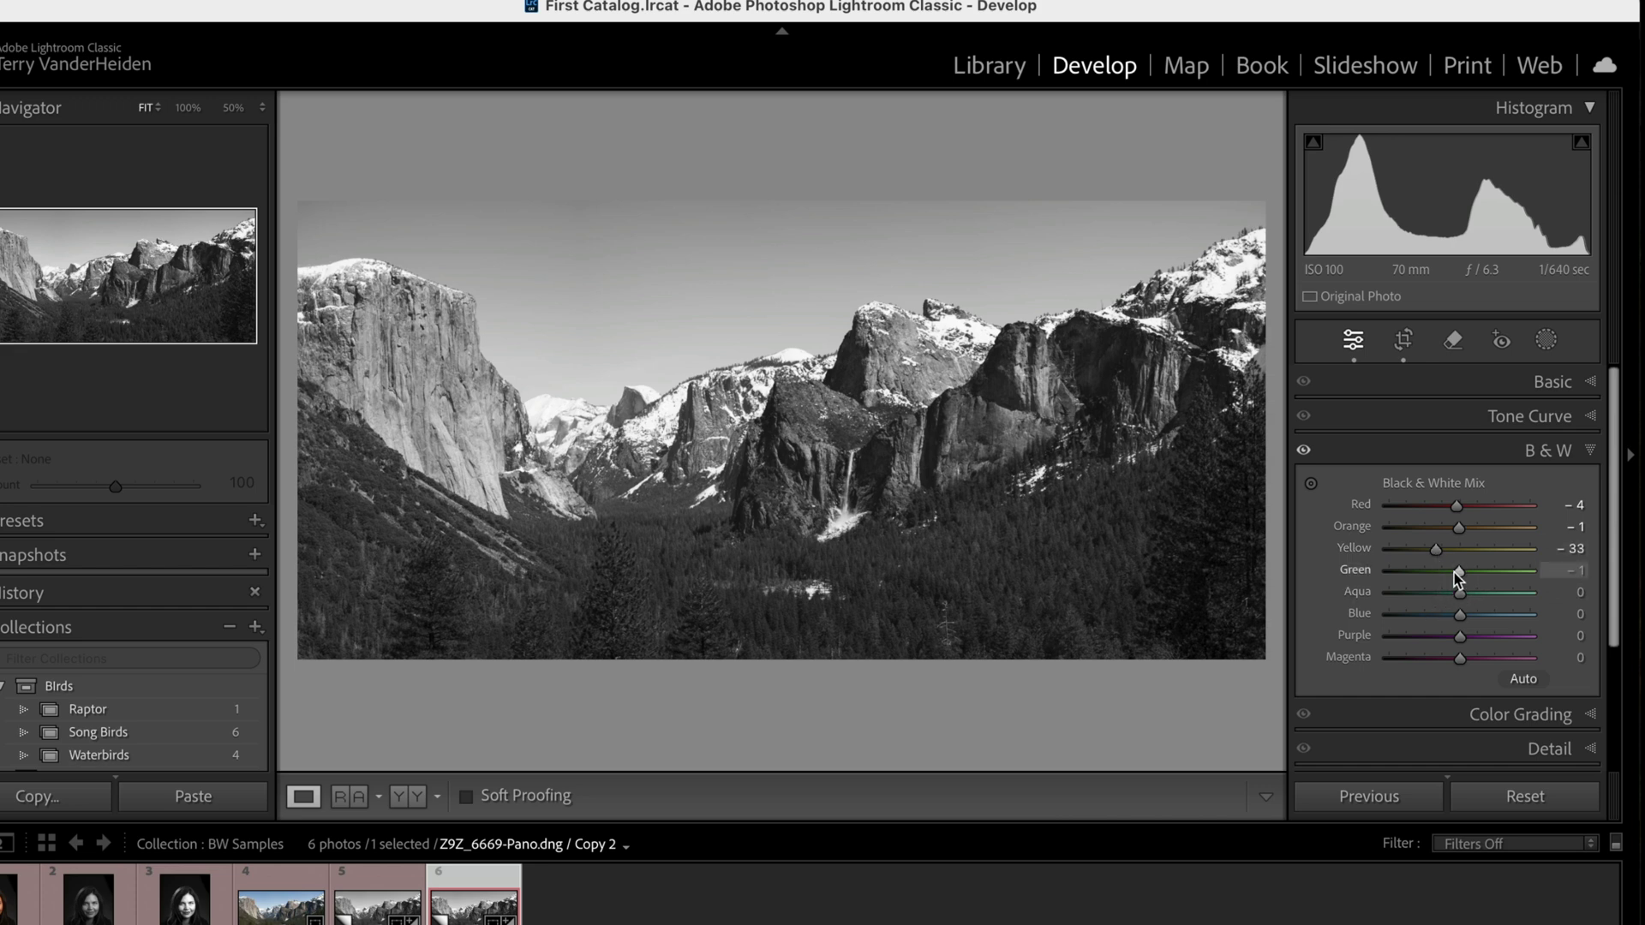
# Set Green -24, Aqua -7 and Blue -88 to darken foliage and sky
pyautogui.moveTo(1458, 572)
pyautogui.mouseDown()
pyautogui.moveTo(1439, 573)
pyautogui.moveTo(1465, 593)
pyautogui.moveTo(1438, 591)
pyautogui.mouseUp()
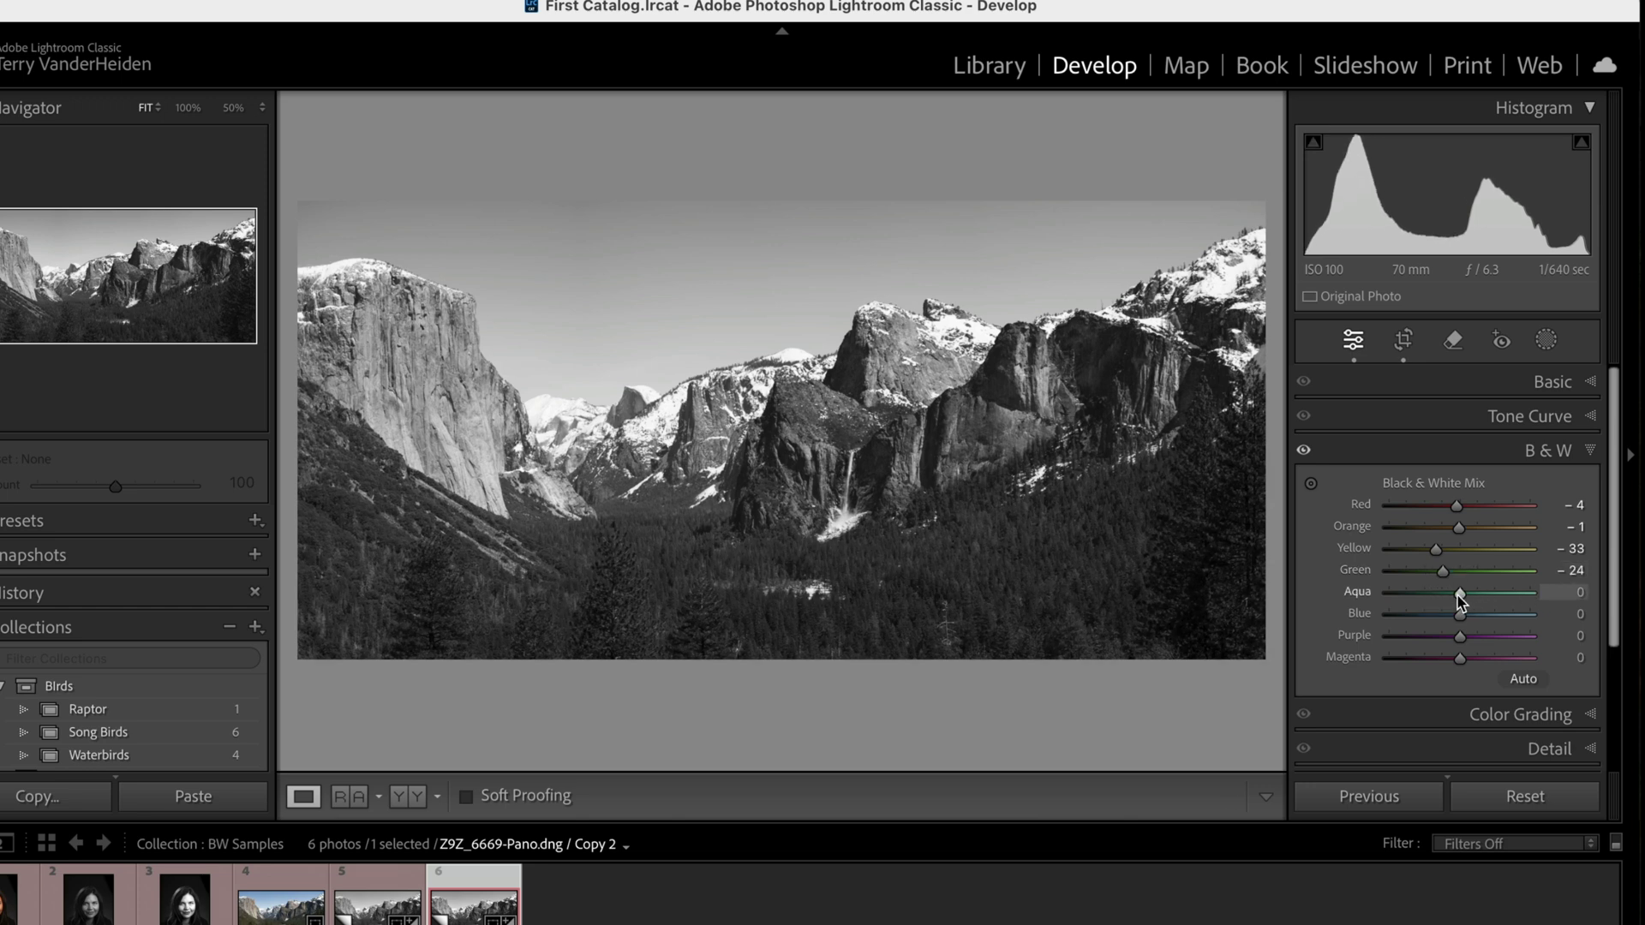
pyautogui.moveTo(1459, 595)
pyautogui.mouseDown()
pyautogui.moveTo(1535, 593)
pyautogui.moveTo(1401, 595)
pyautogui.moveTo(1472, 603)
pyautogui.moveTo(1452, 600)
pyautogui.mouseUp()
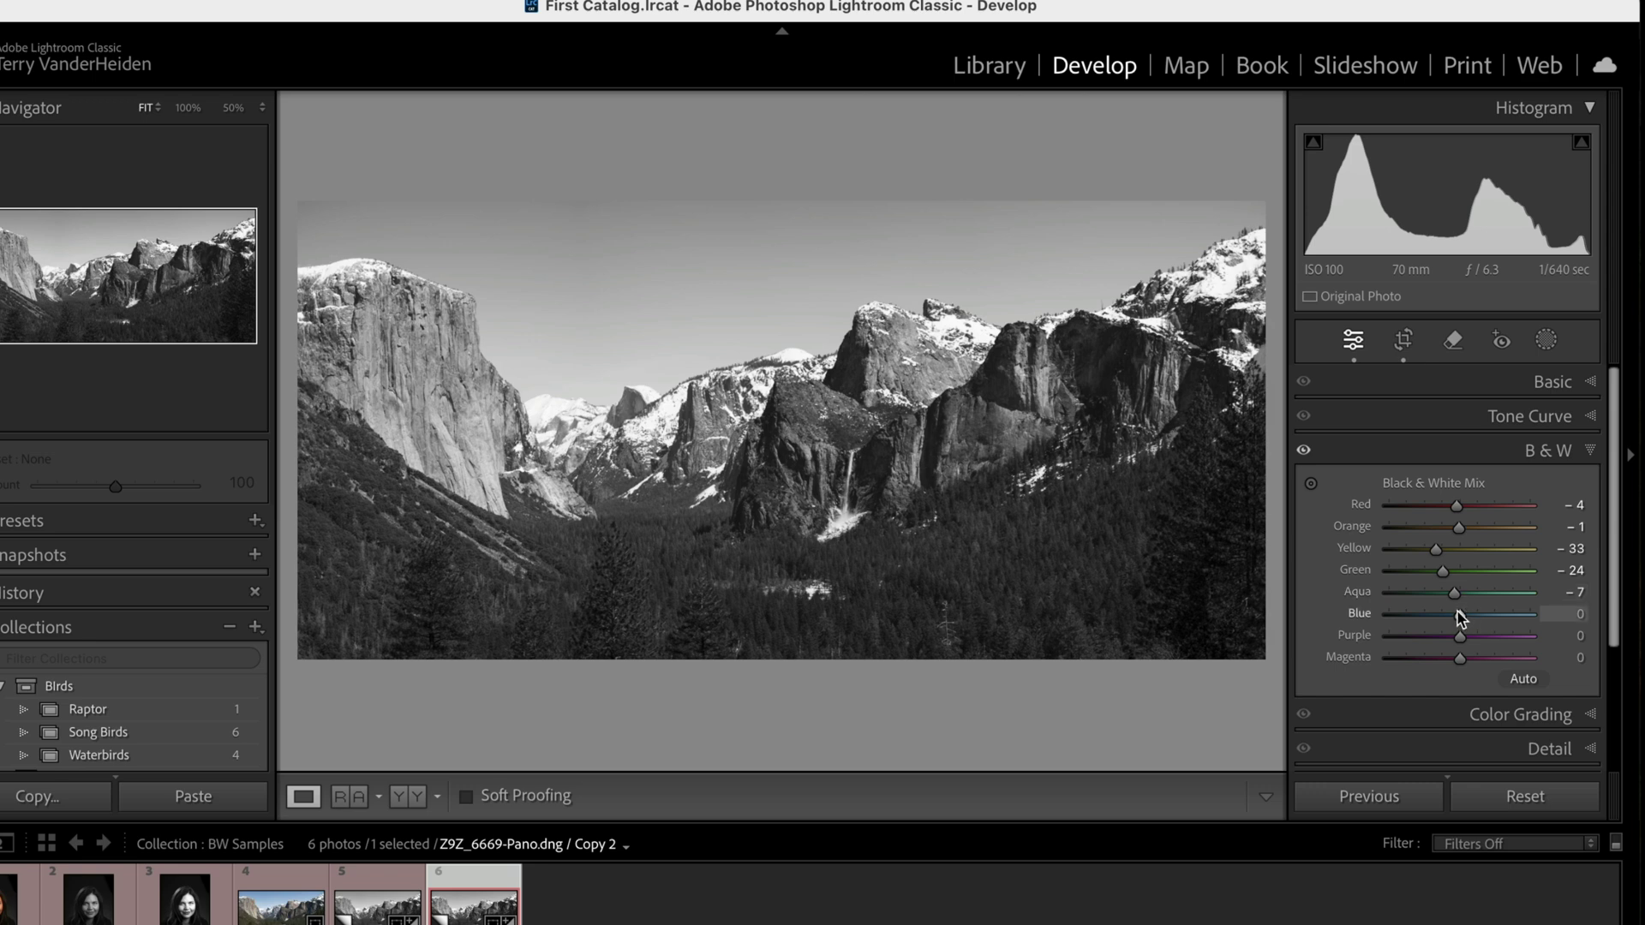
pyautogui.moveTo(1461, 618); pyautogui.dragTo(1425, 631)
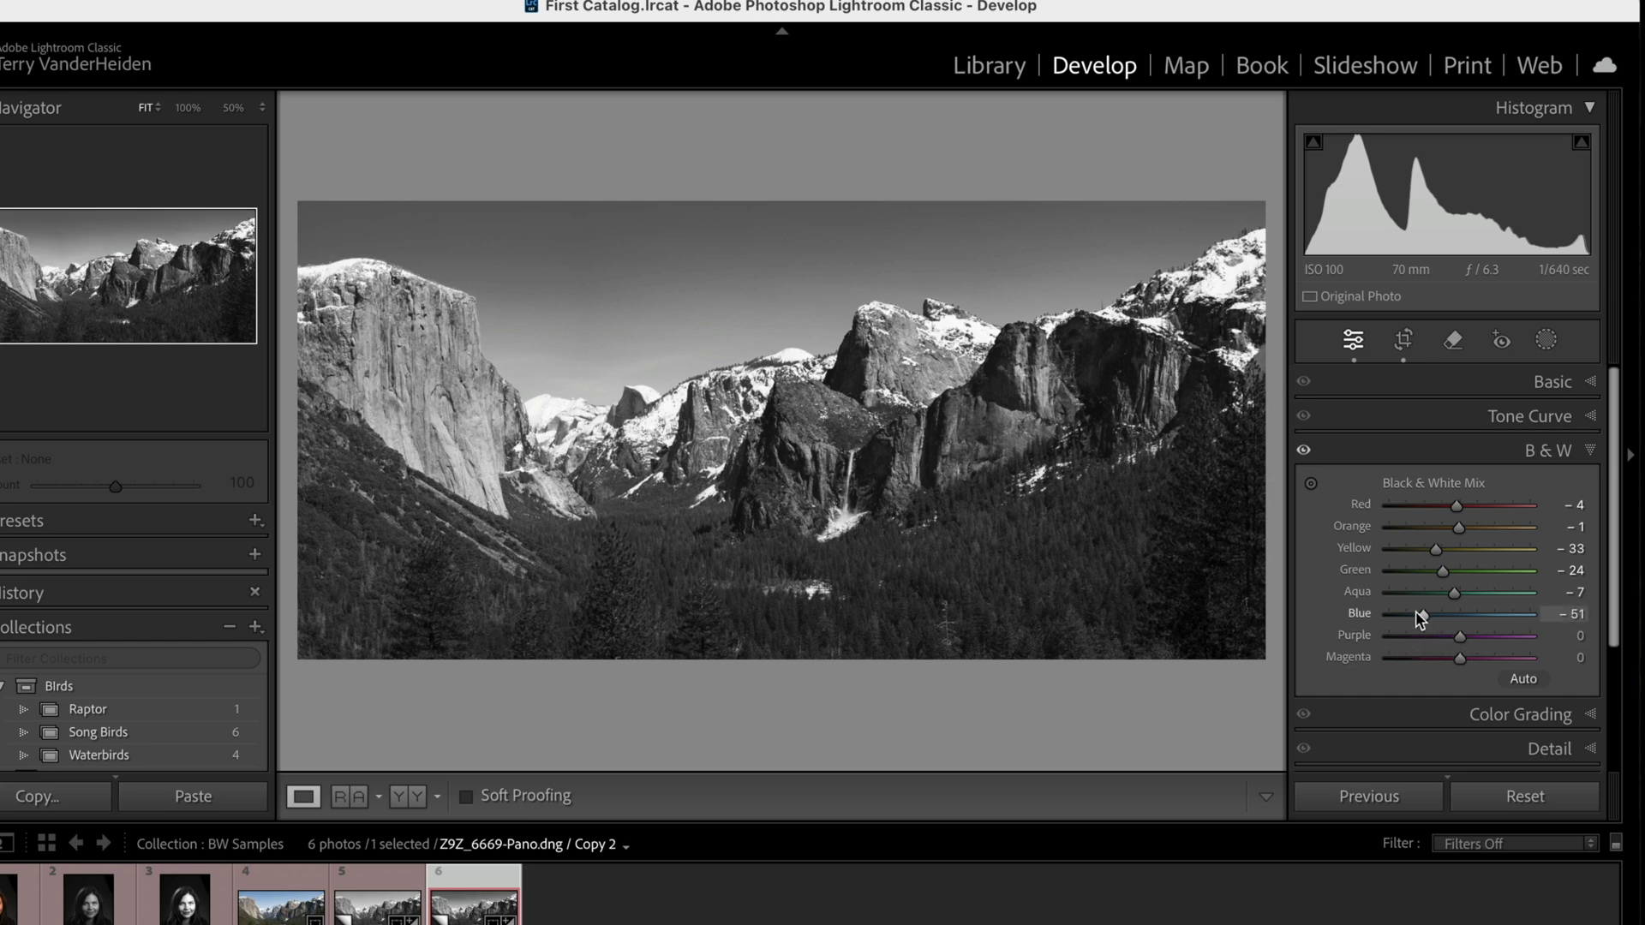
pyautogui.moveTo(1421, 617); pyautogui.dragTo(1393, 628)
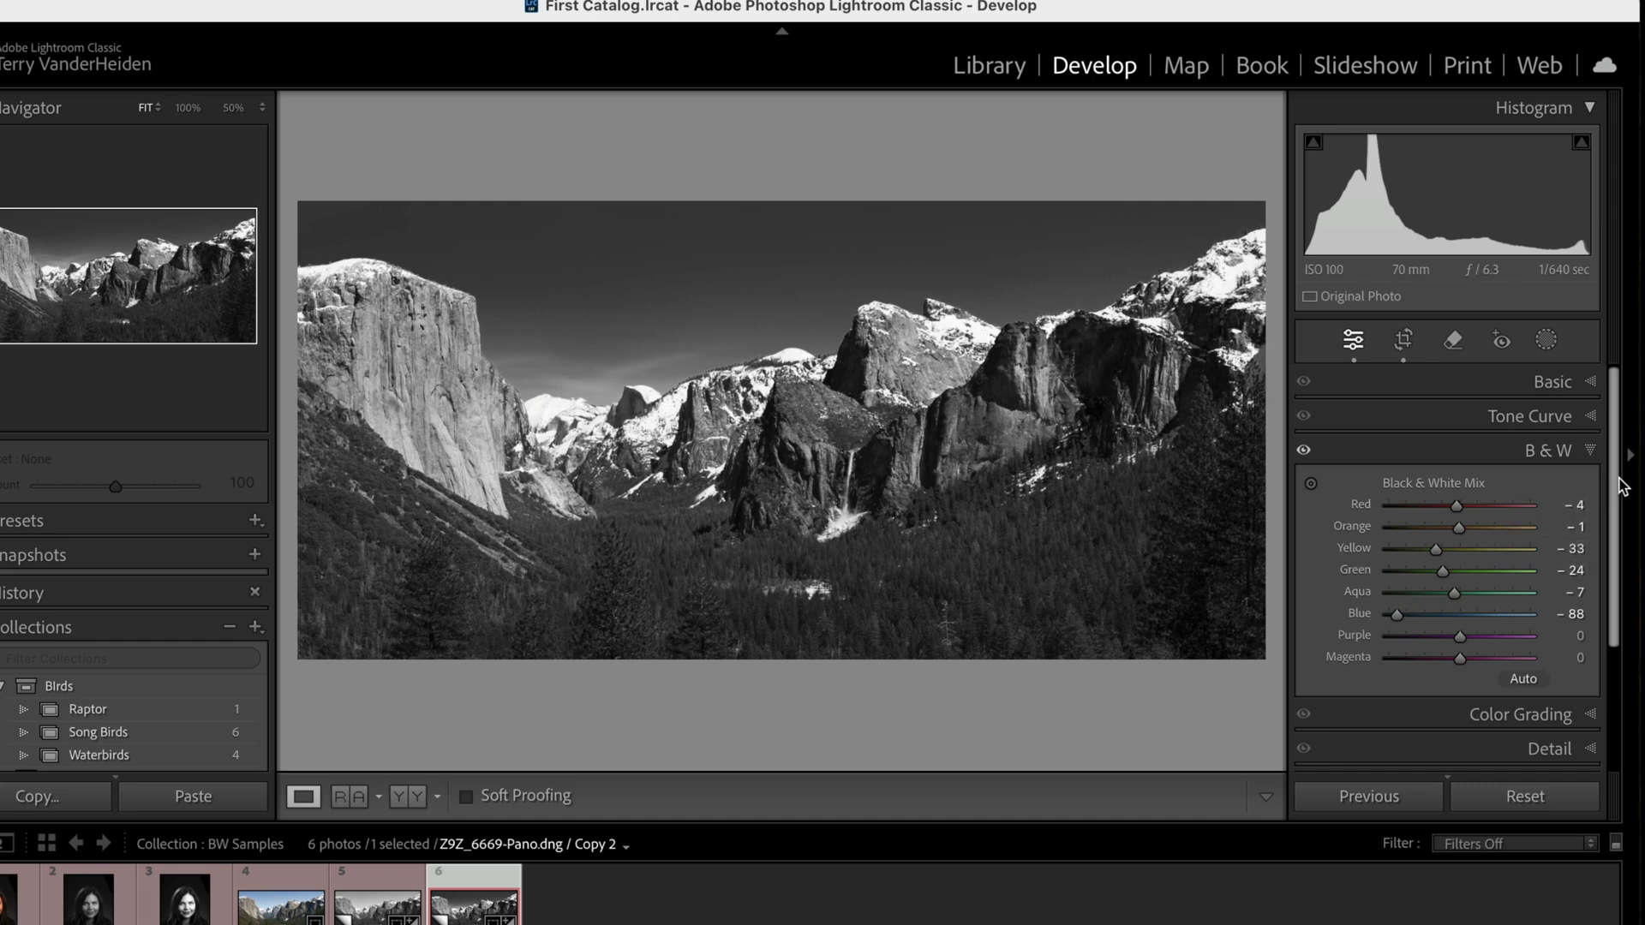
pyautogui.moveTo(1615, 476)
pyautogui.mouseDown()
pyautogui.moveTo(1618, 507)
pyautogui.moveTo(1615, 473)
pyautogui.mouseUp()
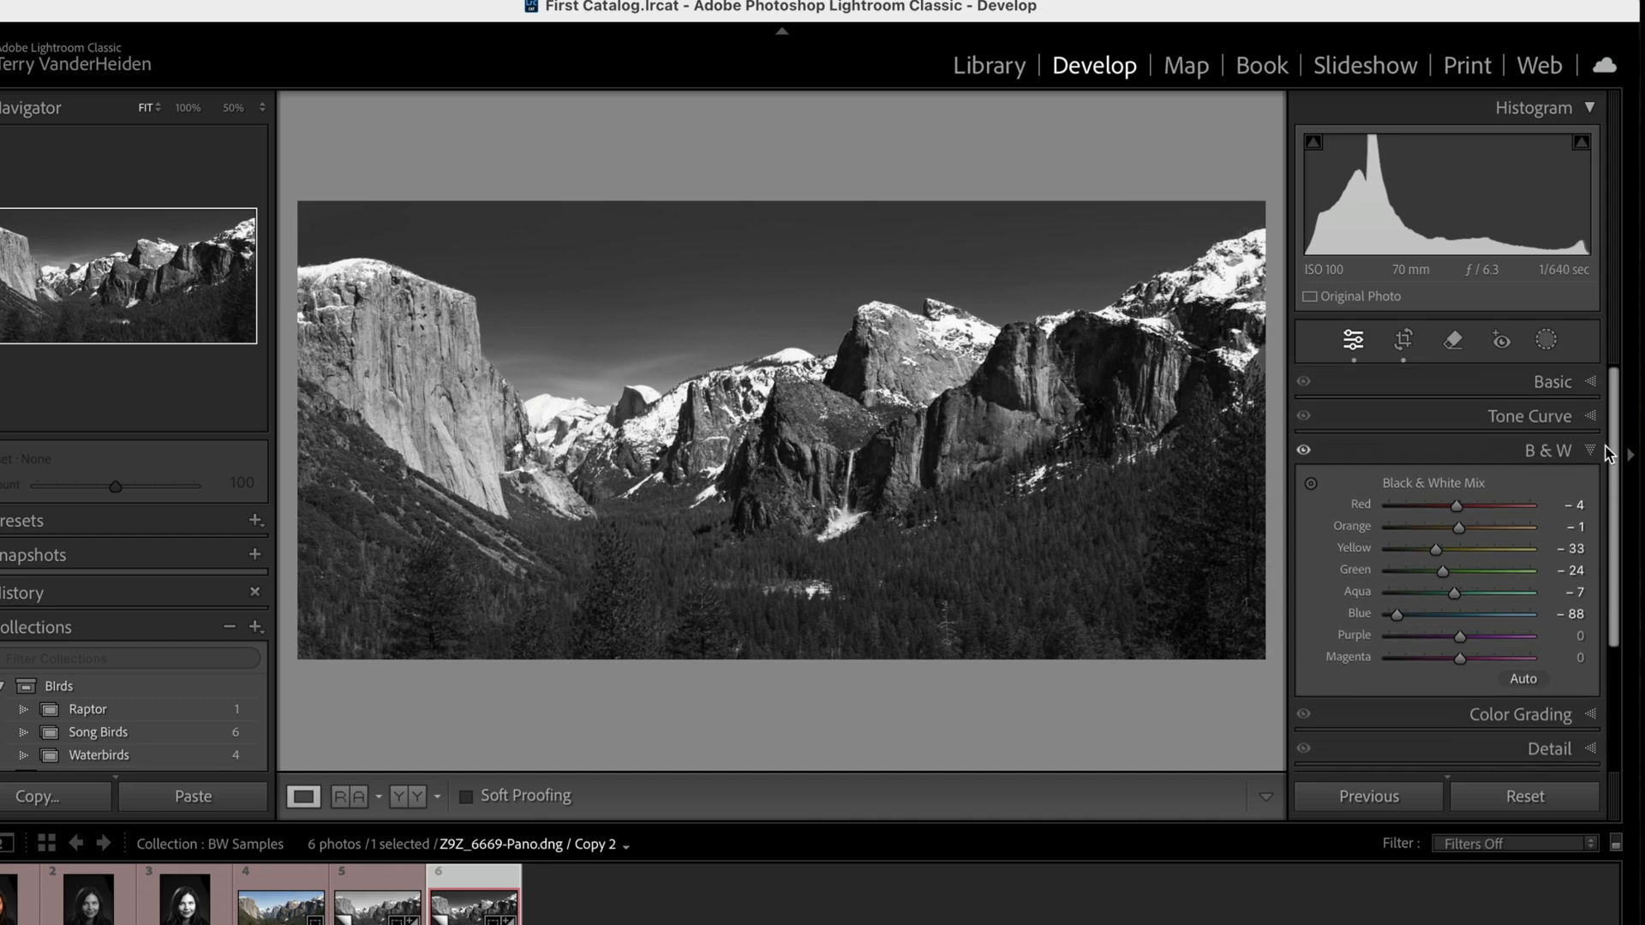
# Raise Dehaze to +57 on Copy 2 and turn on clipping warnings with J
pyautogui.click(1566, 388)
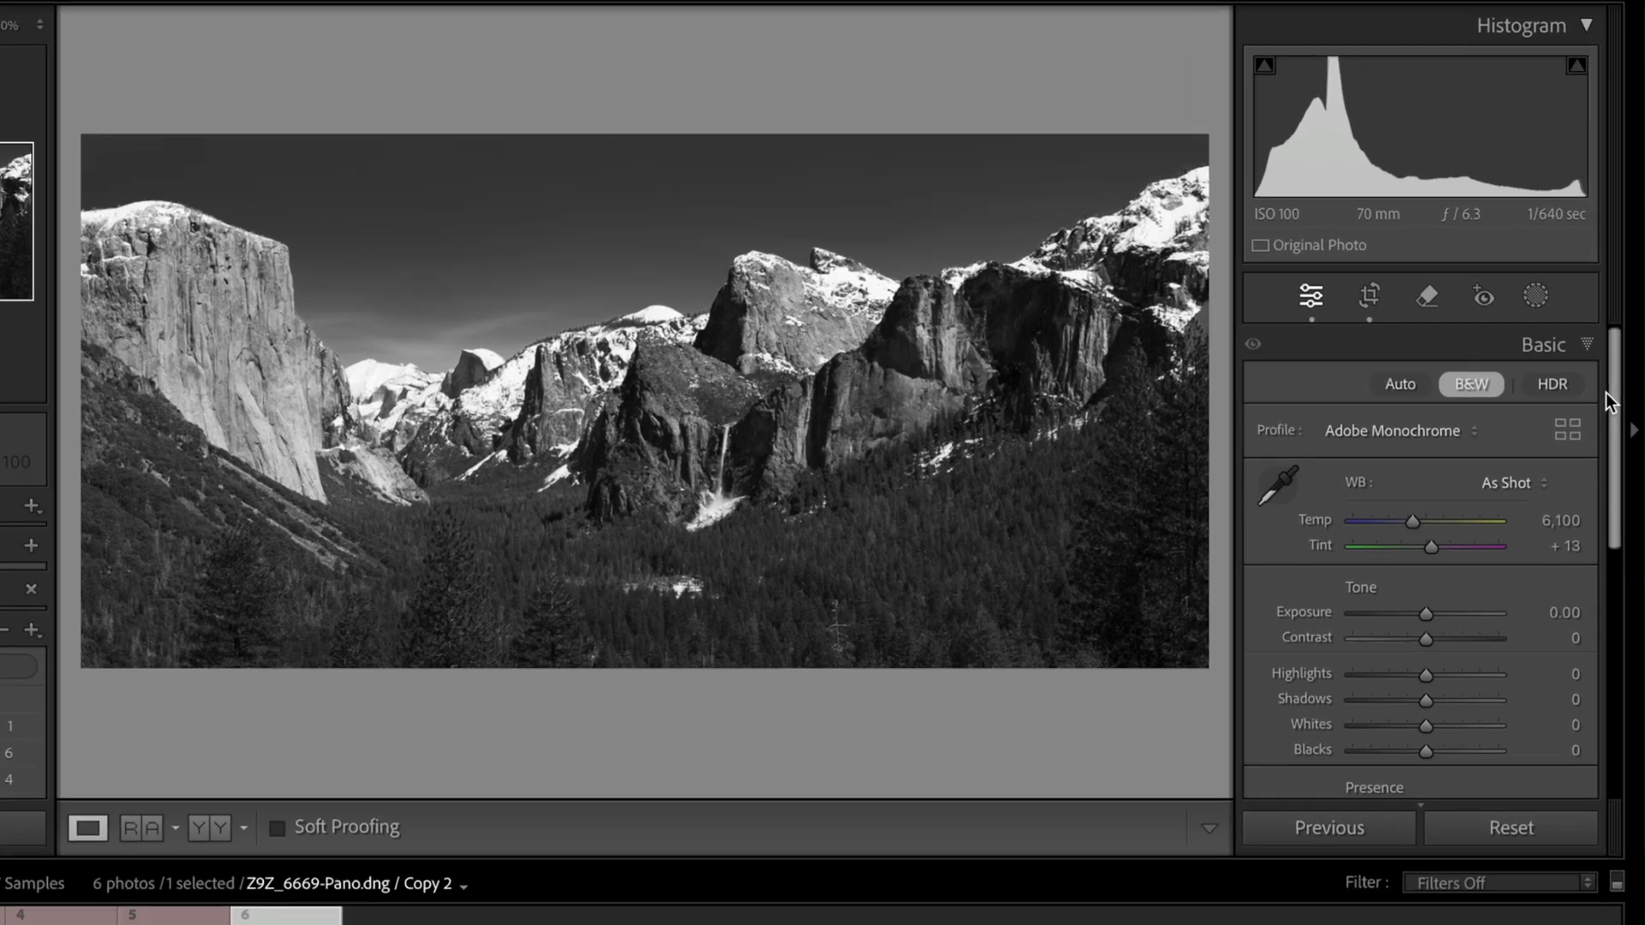
pyautogui.moveTo(1608, 400); pyautogui.dragTo(1617, 540)
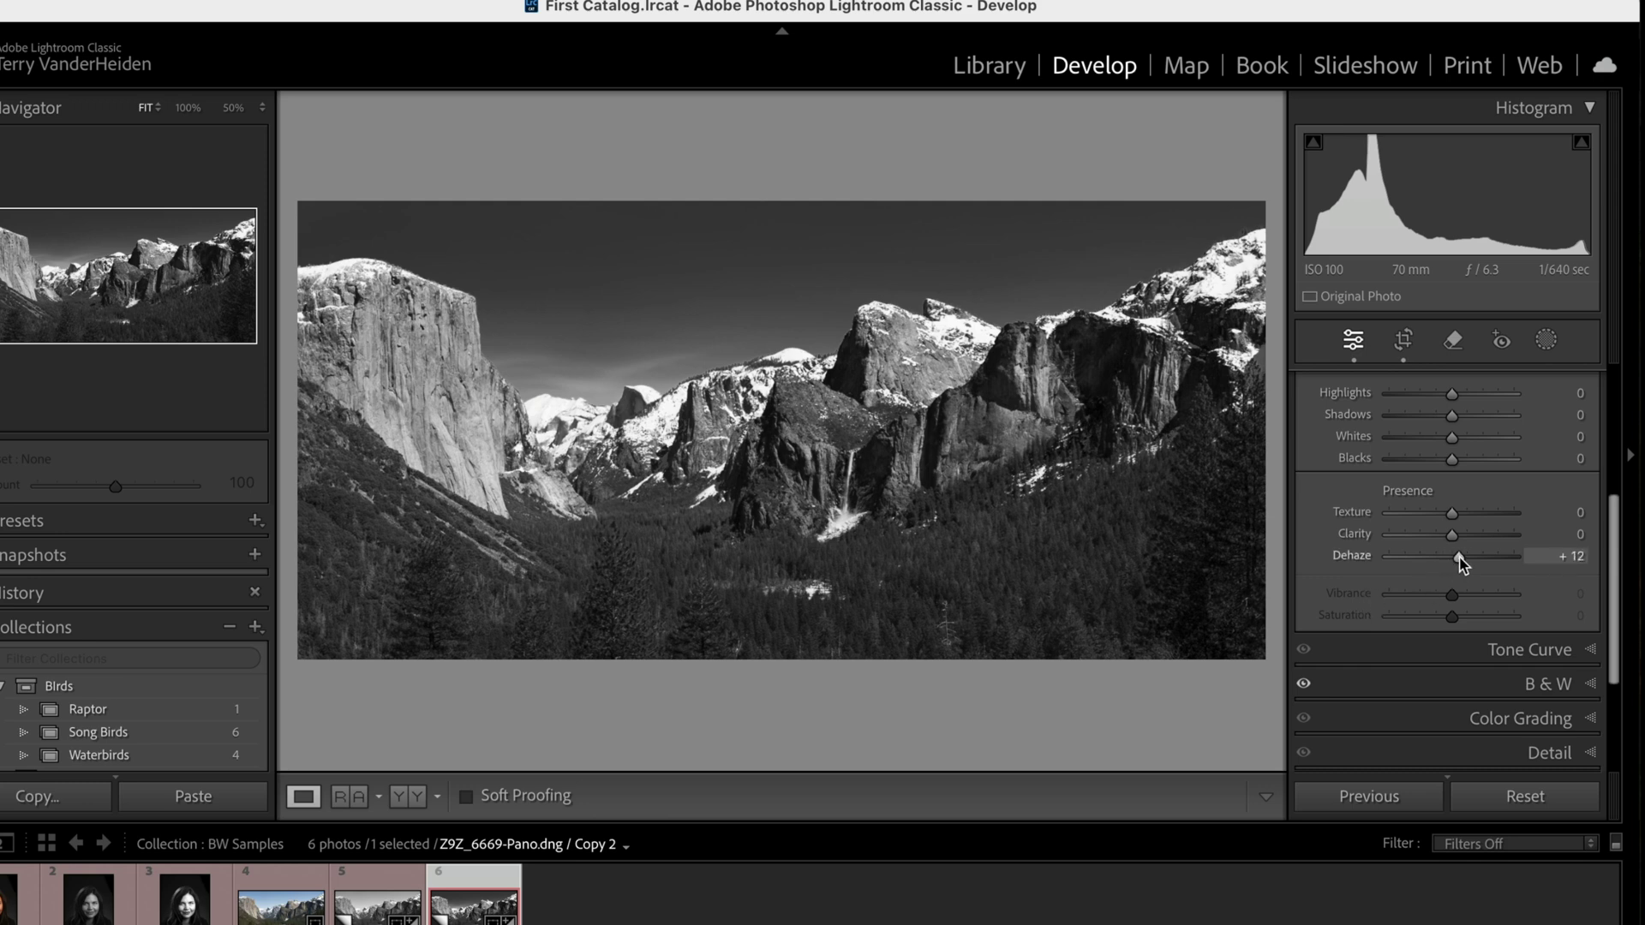
pyautogui.moveTo(1460, 563)
pyautogui.mouseDown()
pyautogui.moveTo(1505, 560)
pyautogui.moveTo(1370, 572)
pyautogui.moveTo(1453, 567)
pyautogui.mouseUp()
pyautogui.press('j')
pyautogui.moveTo(1454, 558); pyautogui.dragTo(1488, 557)
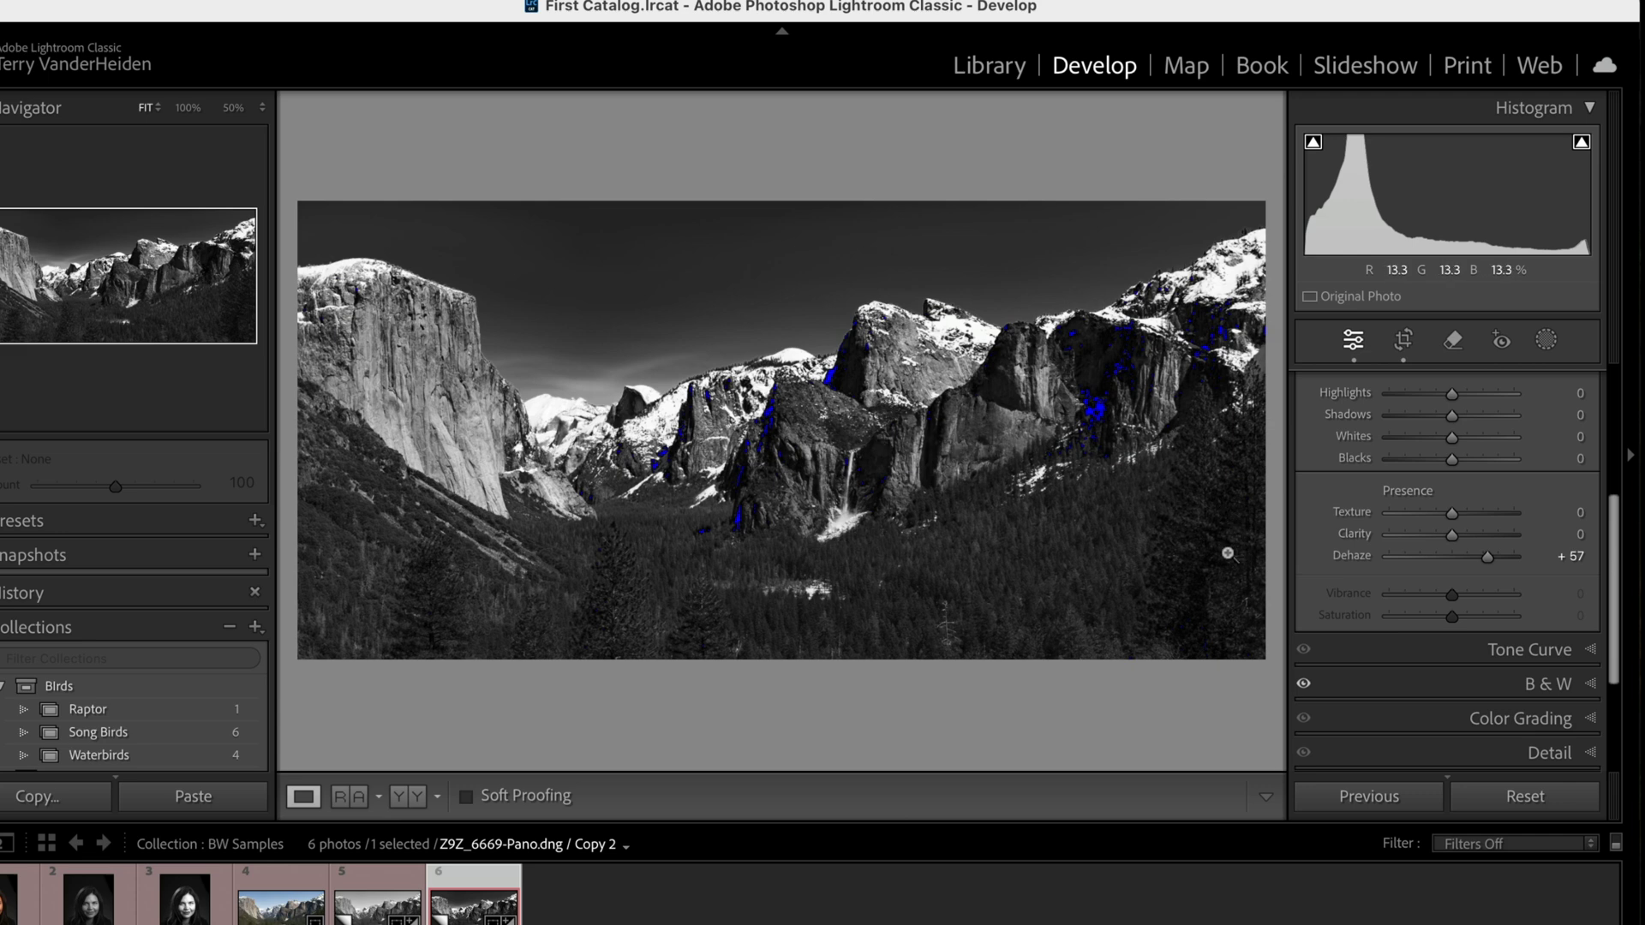
# Reset Copy 2's Dehaze back to 0
pyautogui.scroll(5, 1376, 477)
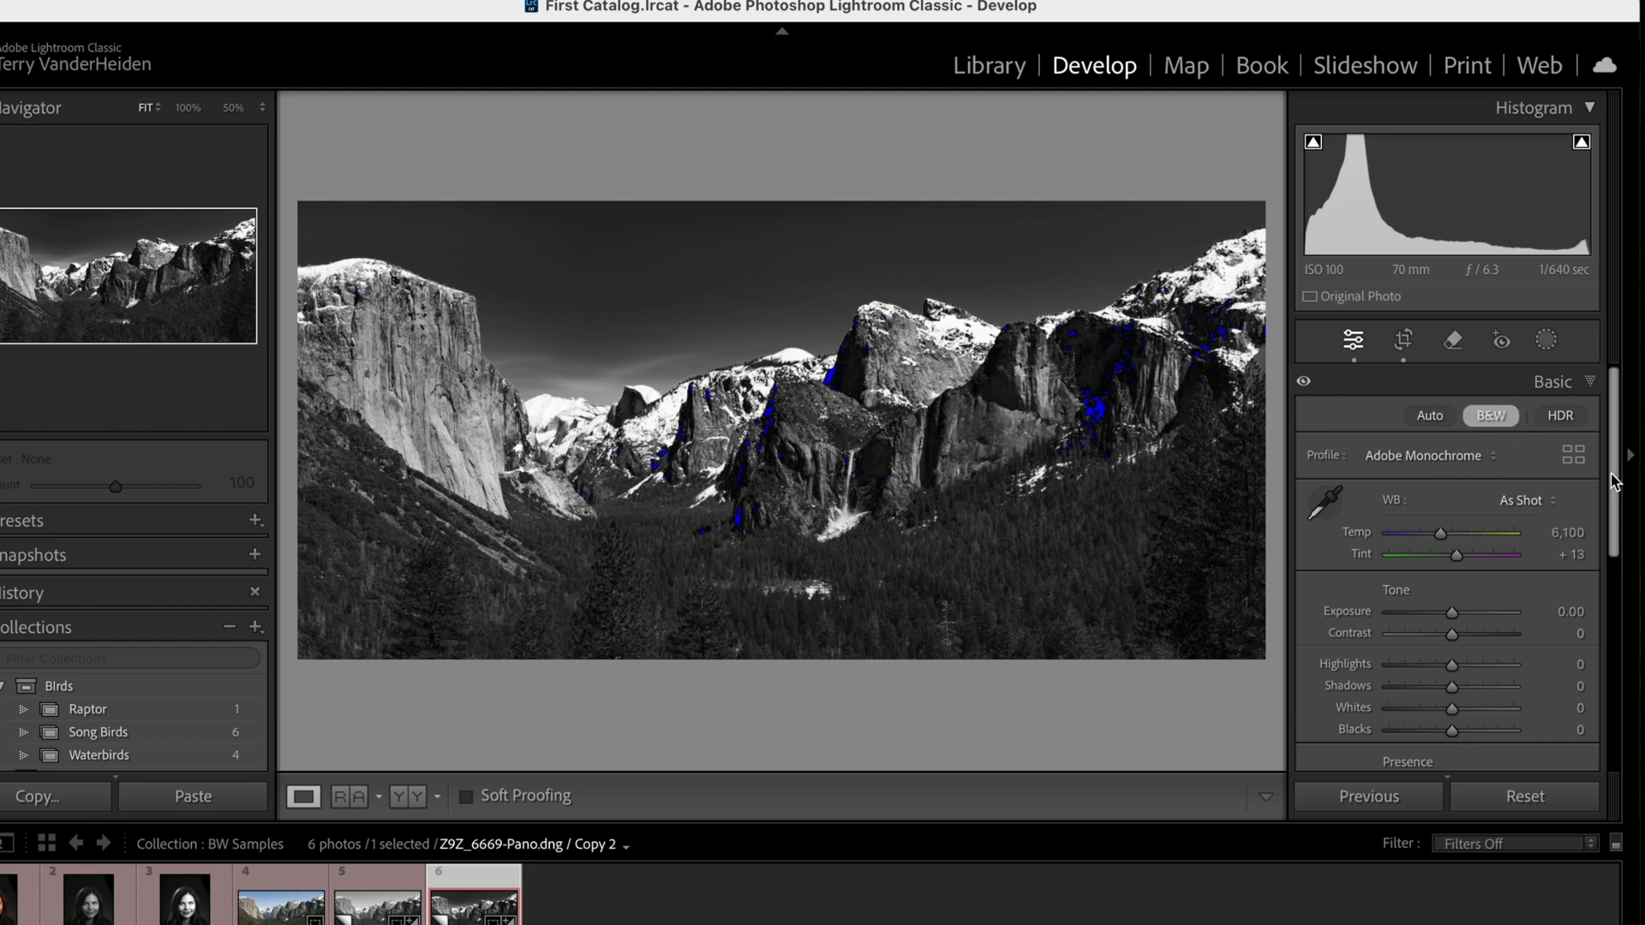
pyautogui.moveTo(1616, 477); pyautogui.dragTo(1619, 706)
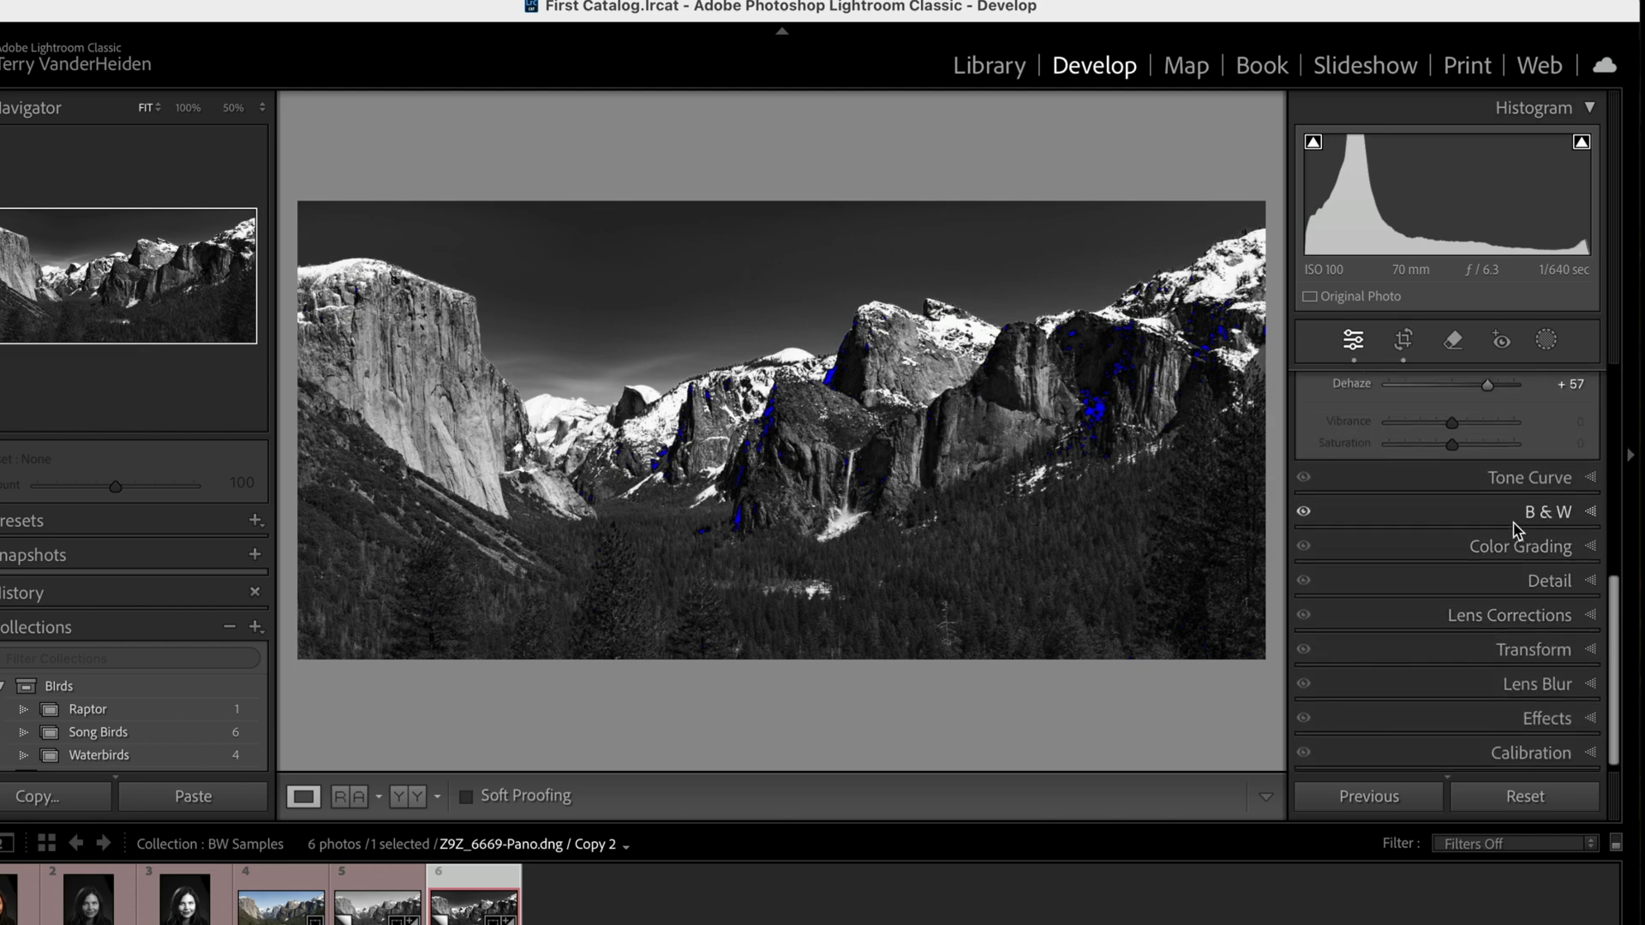
pyautogui.moveTo(1616, 630); pyautogui.dragTo(1602, 511)
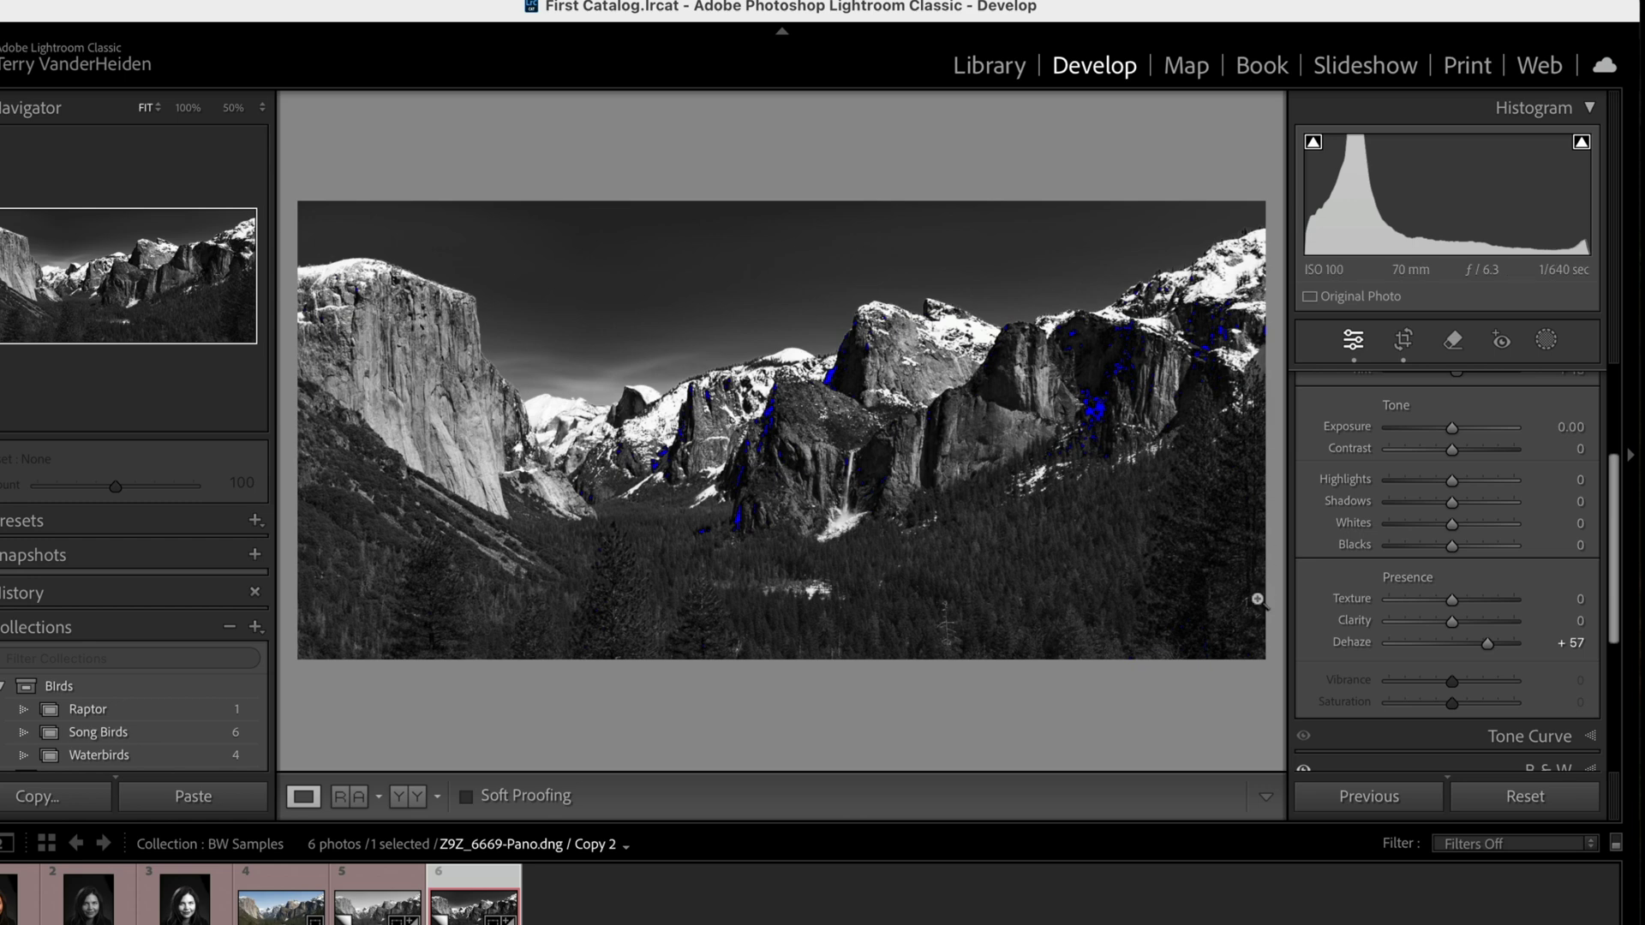
pyautogui.doubleClick(1345, 644)
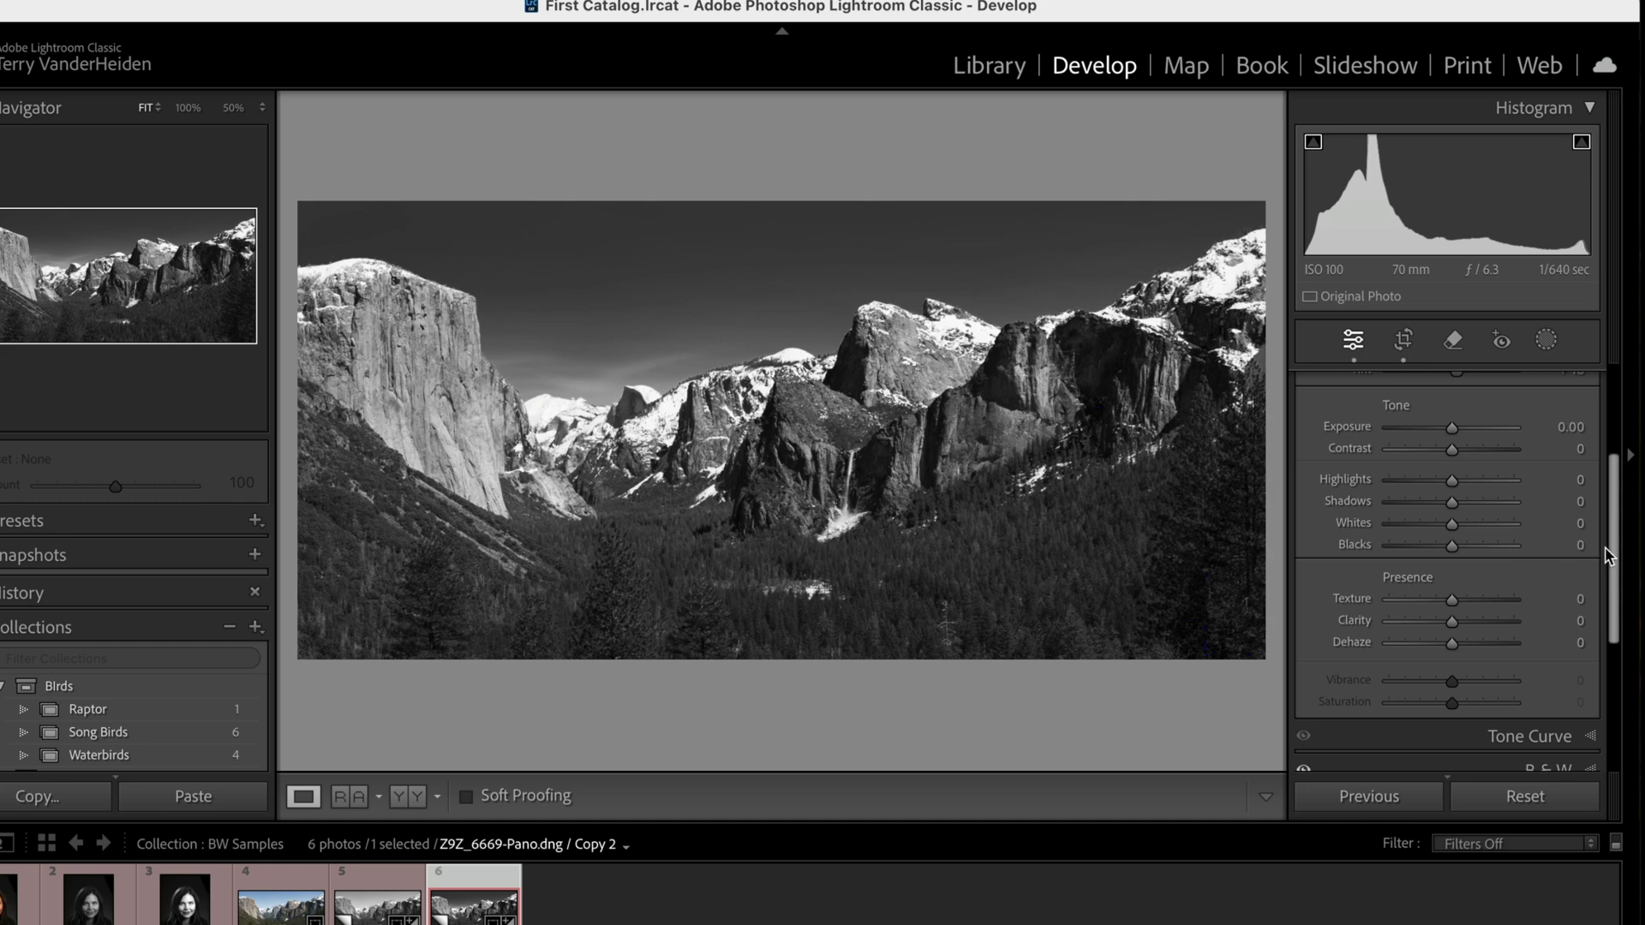
# Expand the Black & White Mix panel to show its colour settings
pyautogui.scroll(4, 1607, 554)
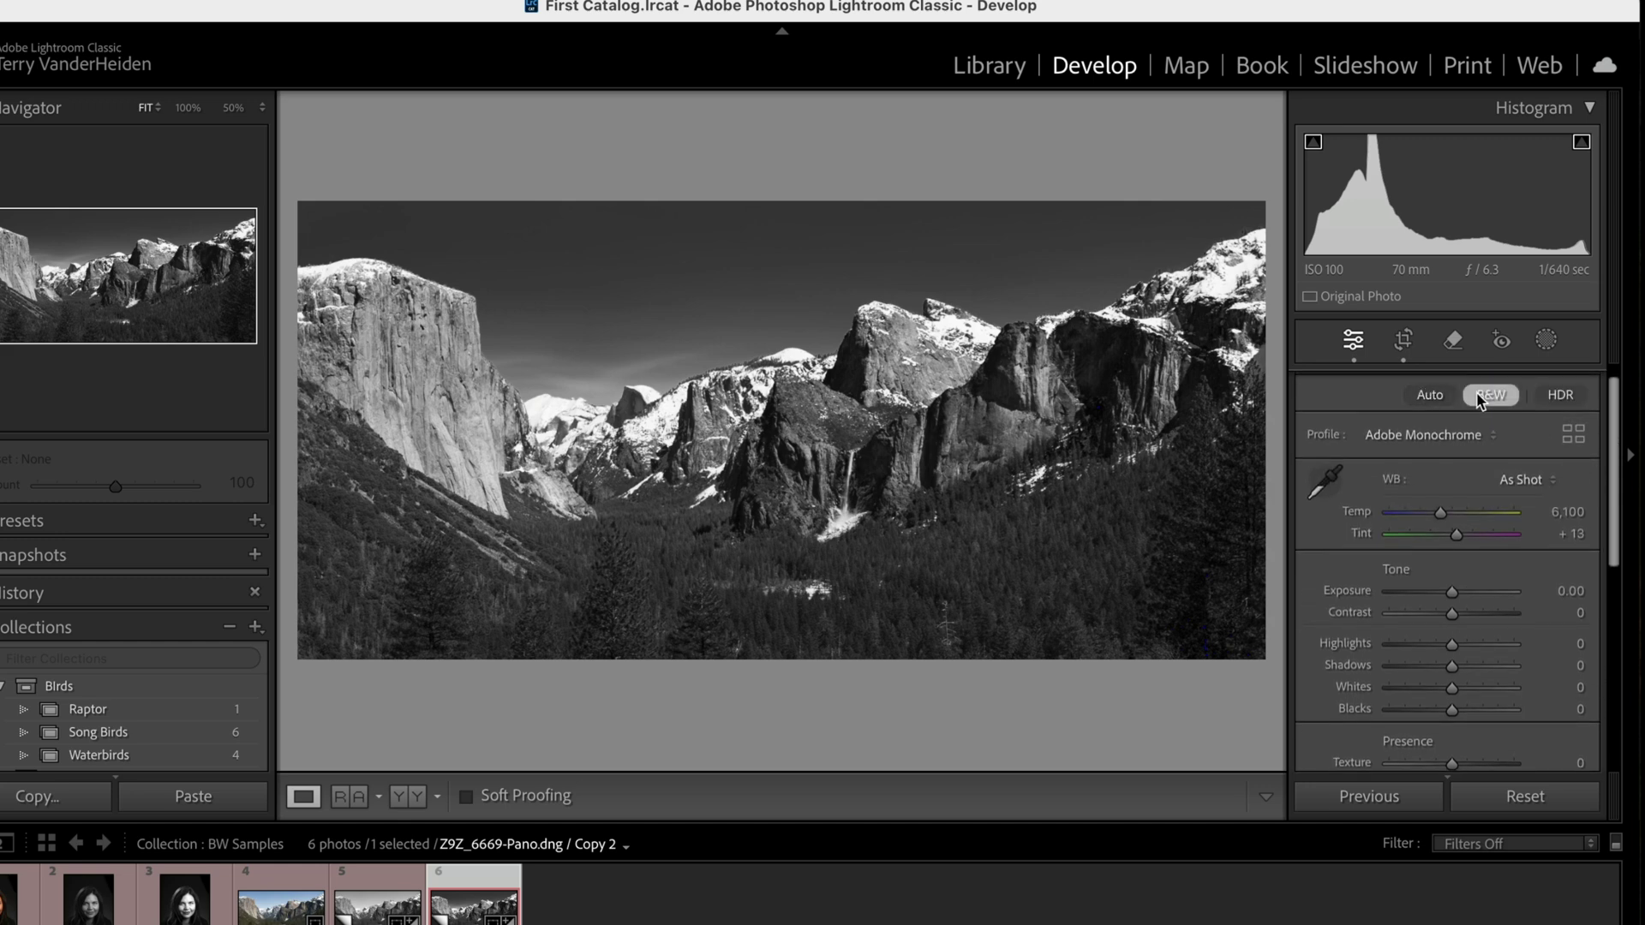
pyautogui.scroll(-8, 1589, 514)
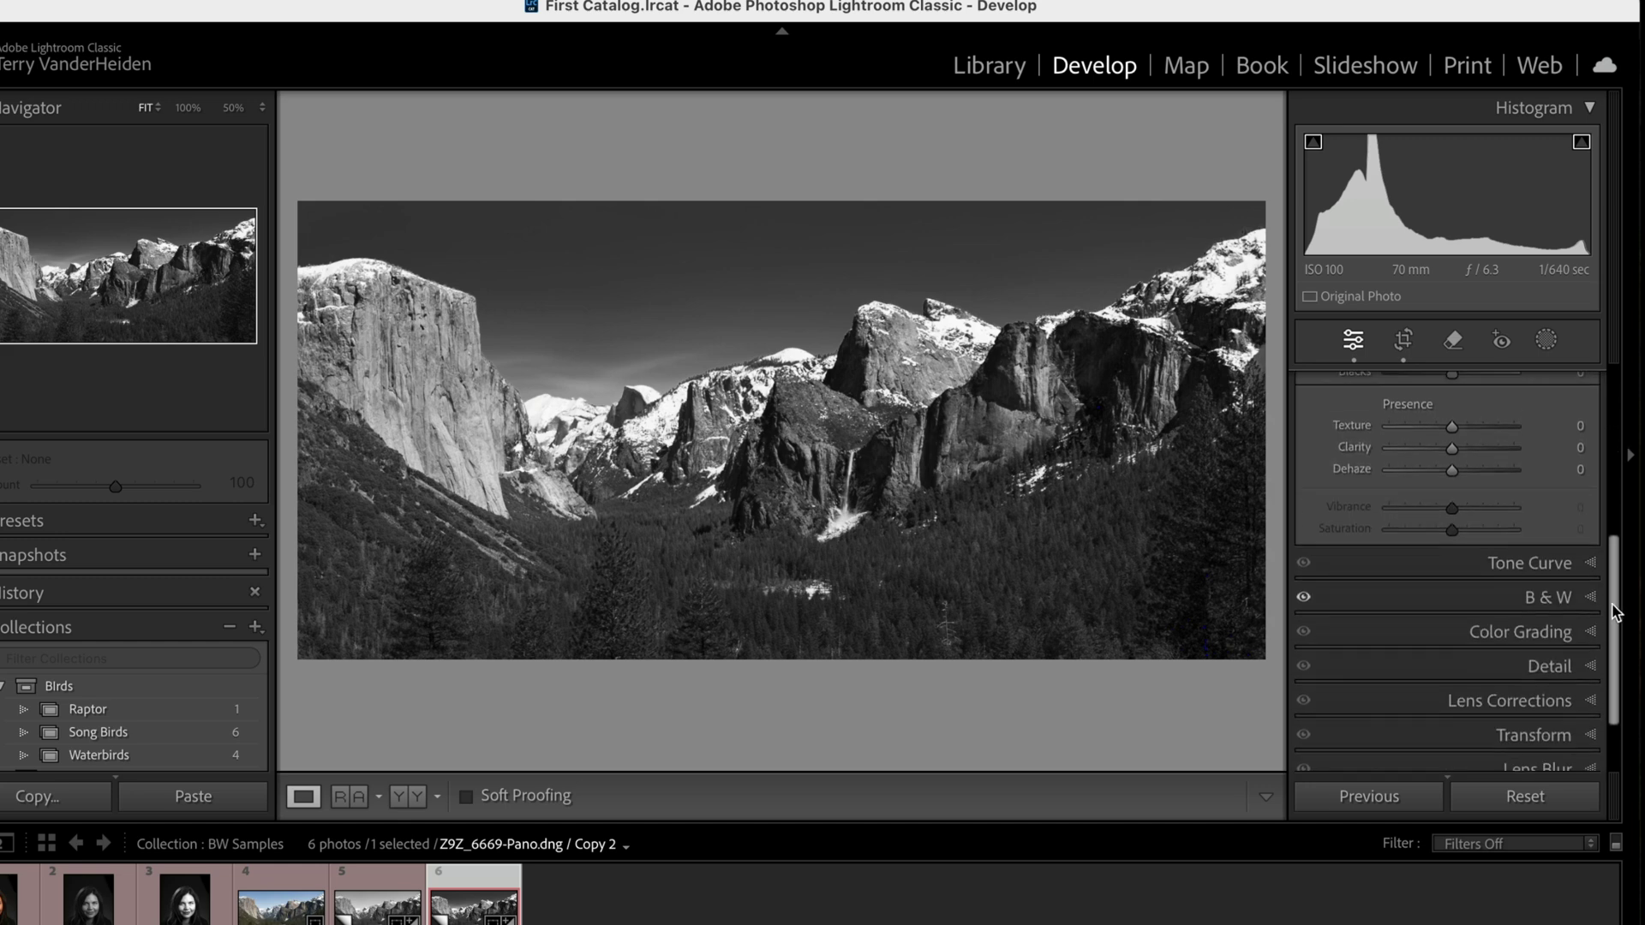
pyautogui.click(1561, 582)
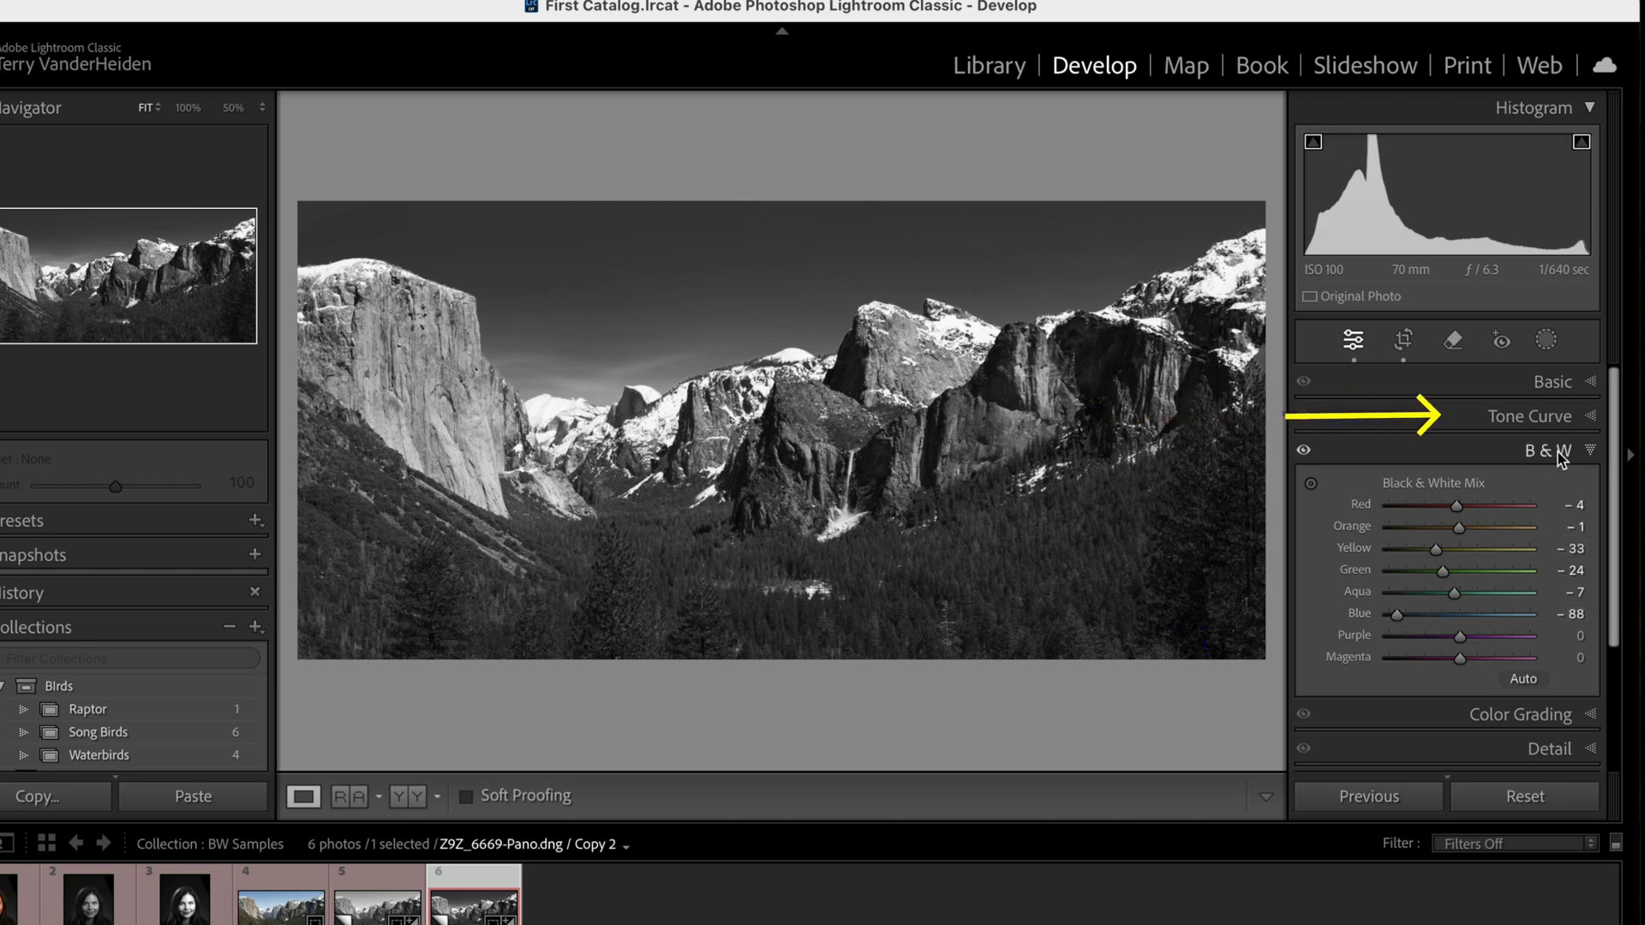
# Expand the Tone Curve panel and bring its Highlights, Lights, Darks and Shadows sliders into view
pyautogui.click(1580, 417)
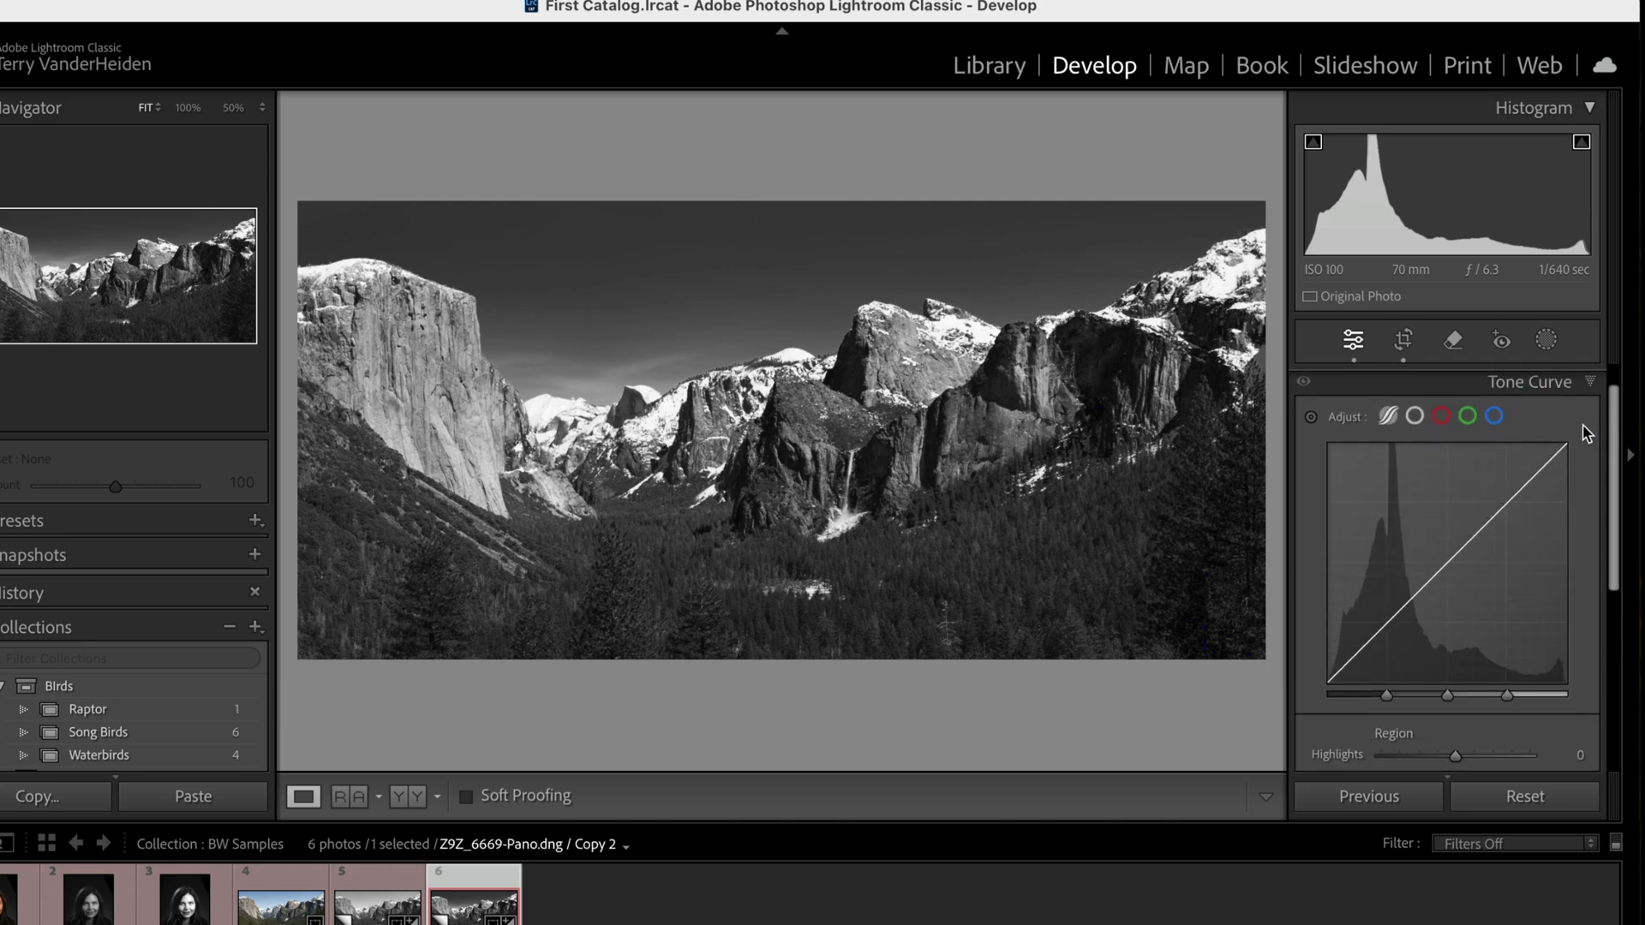
pyautogui.scroll(-2, 1614, 488)
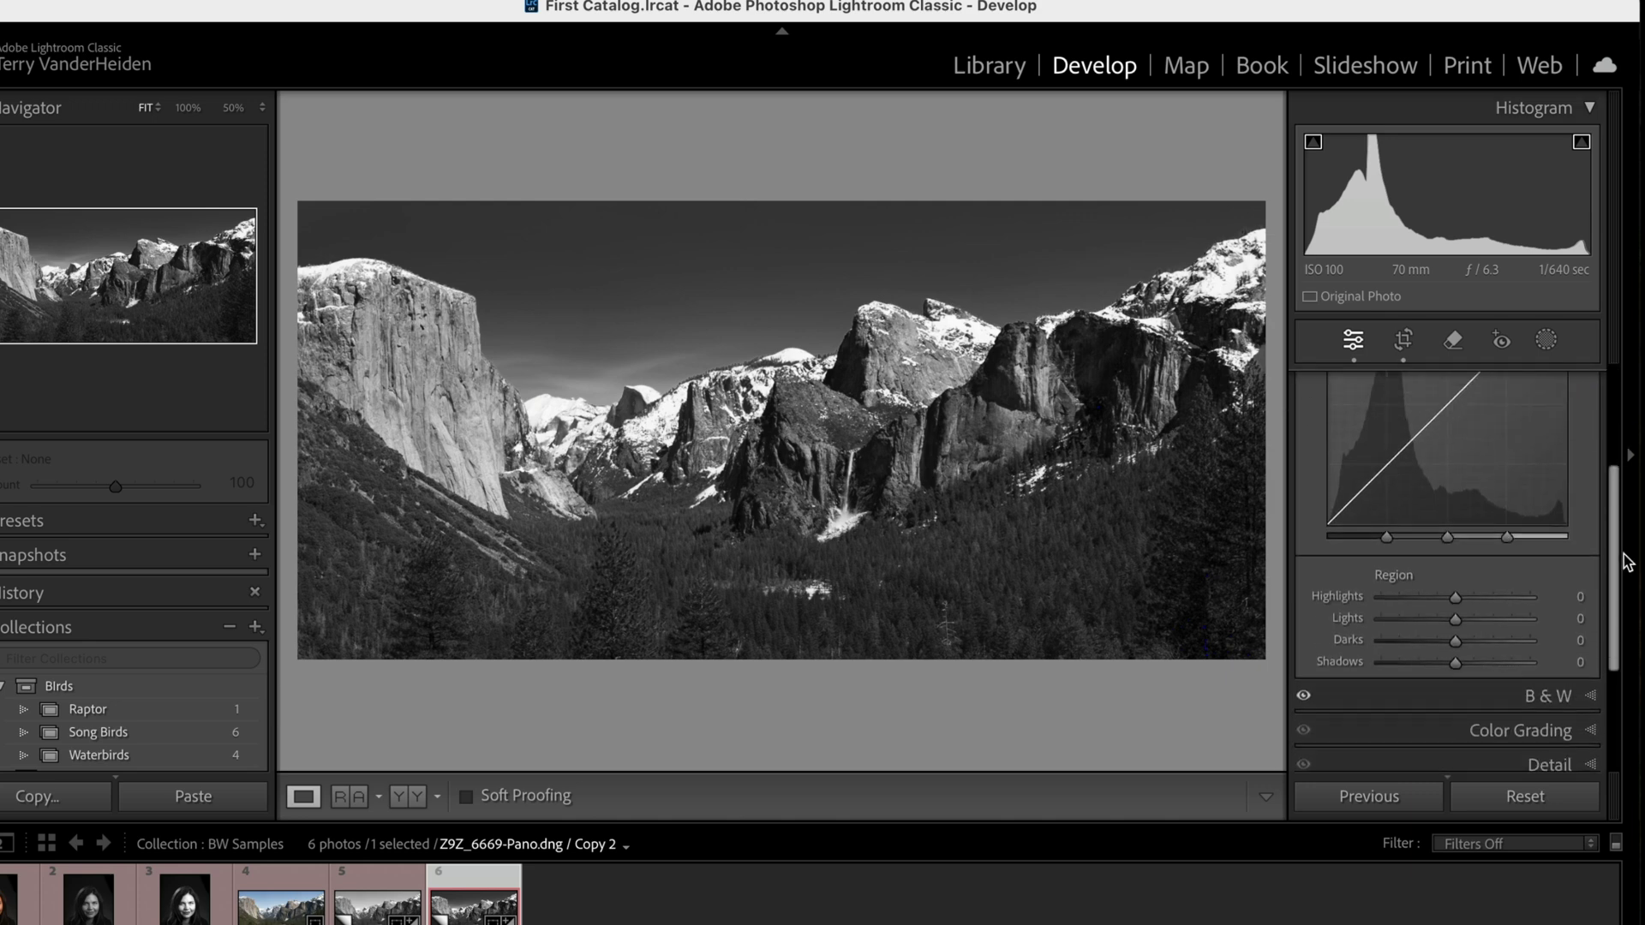
pyautogui.scroll(4, 1611, 488)
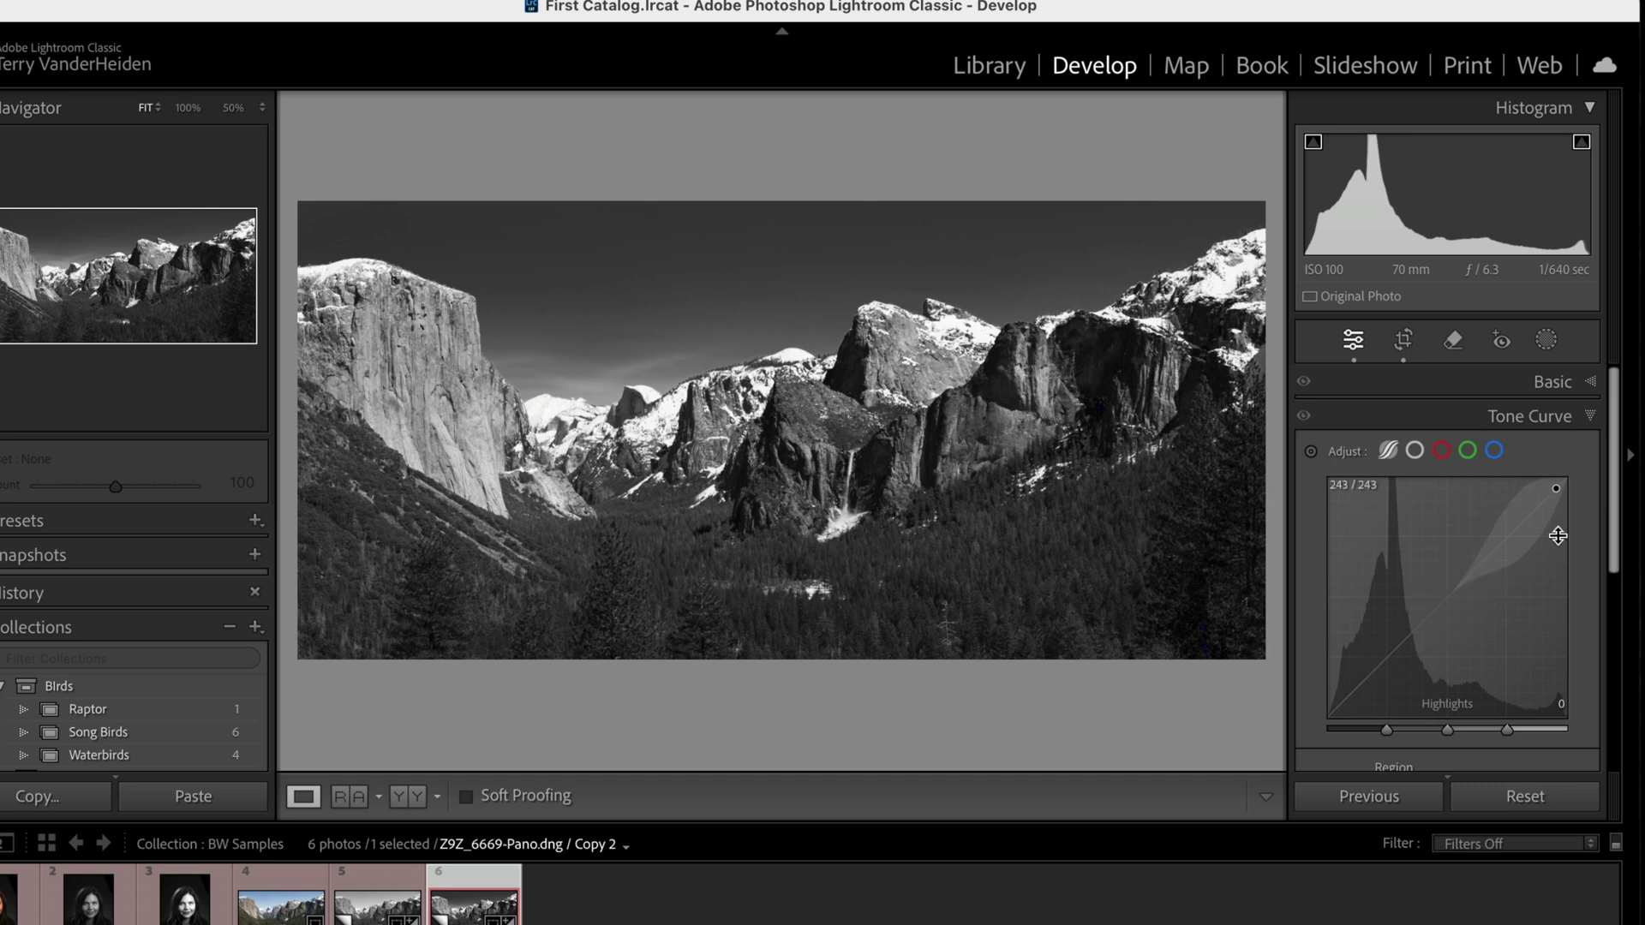
pyautogui.scroll(-2, 1616, 522)
pyautogui.scroll(-2, 1616, 523)
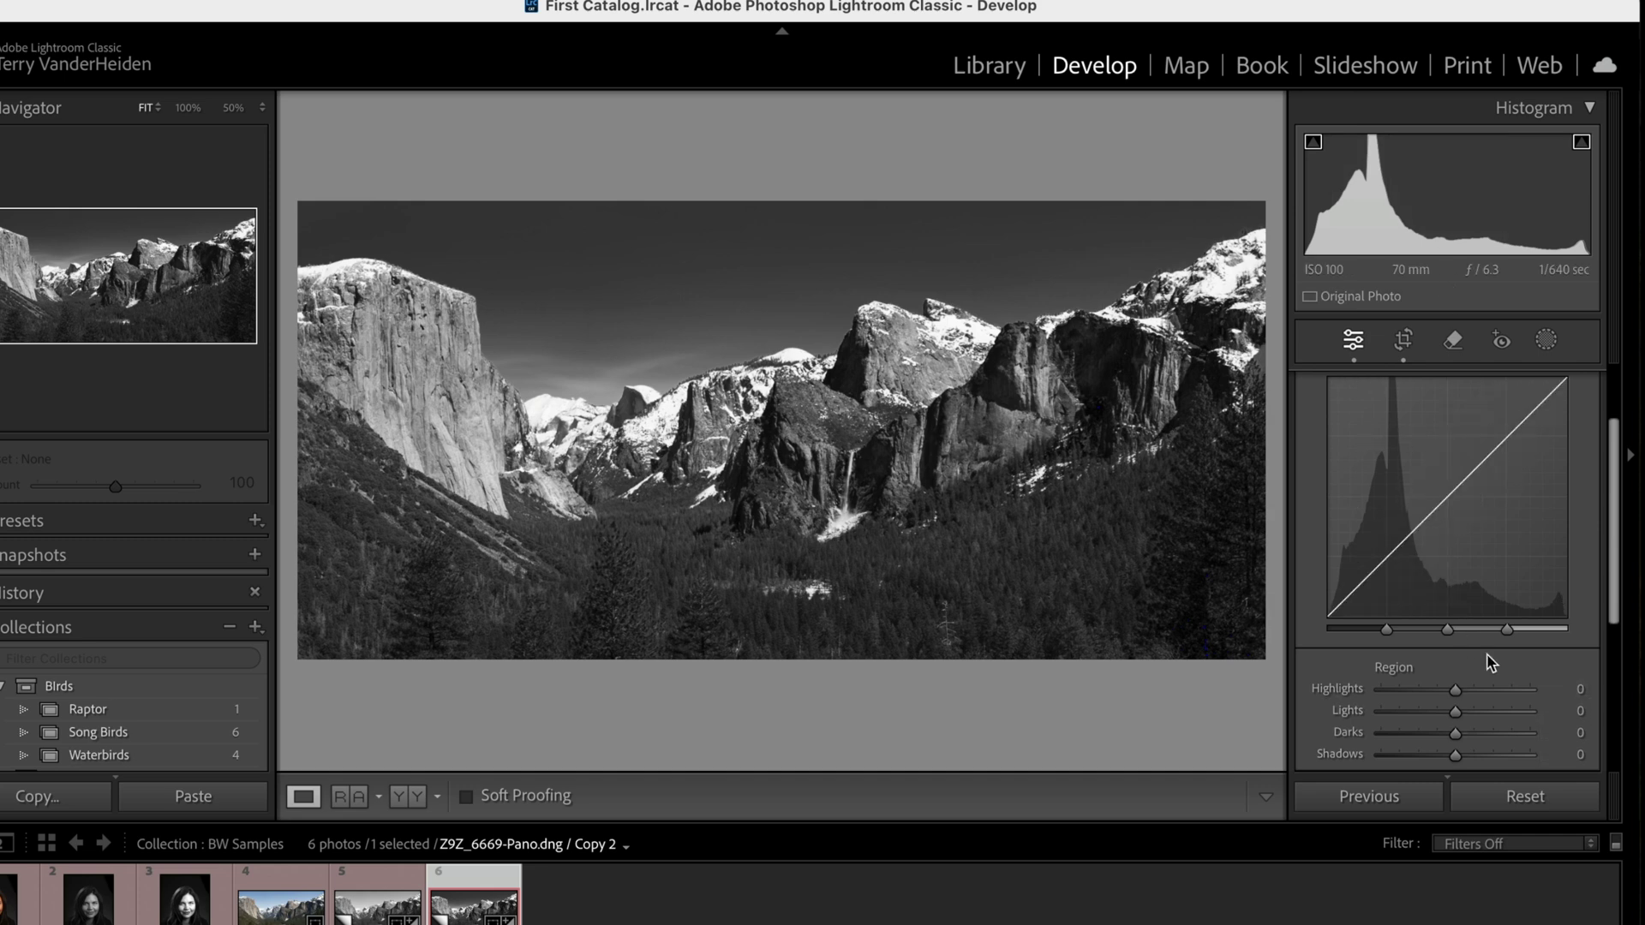
# Set tone-curve regions Highlights +59, Lights +10, Darks -41, Shadows -21, and hide clipping warnings
pyautogui.scroll(-2, 1614, 632)
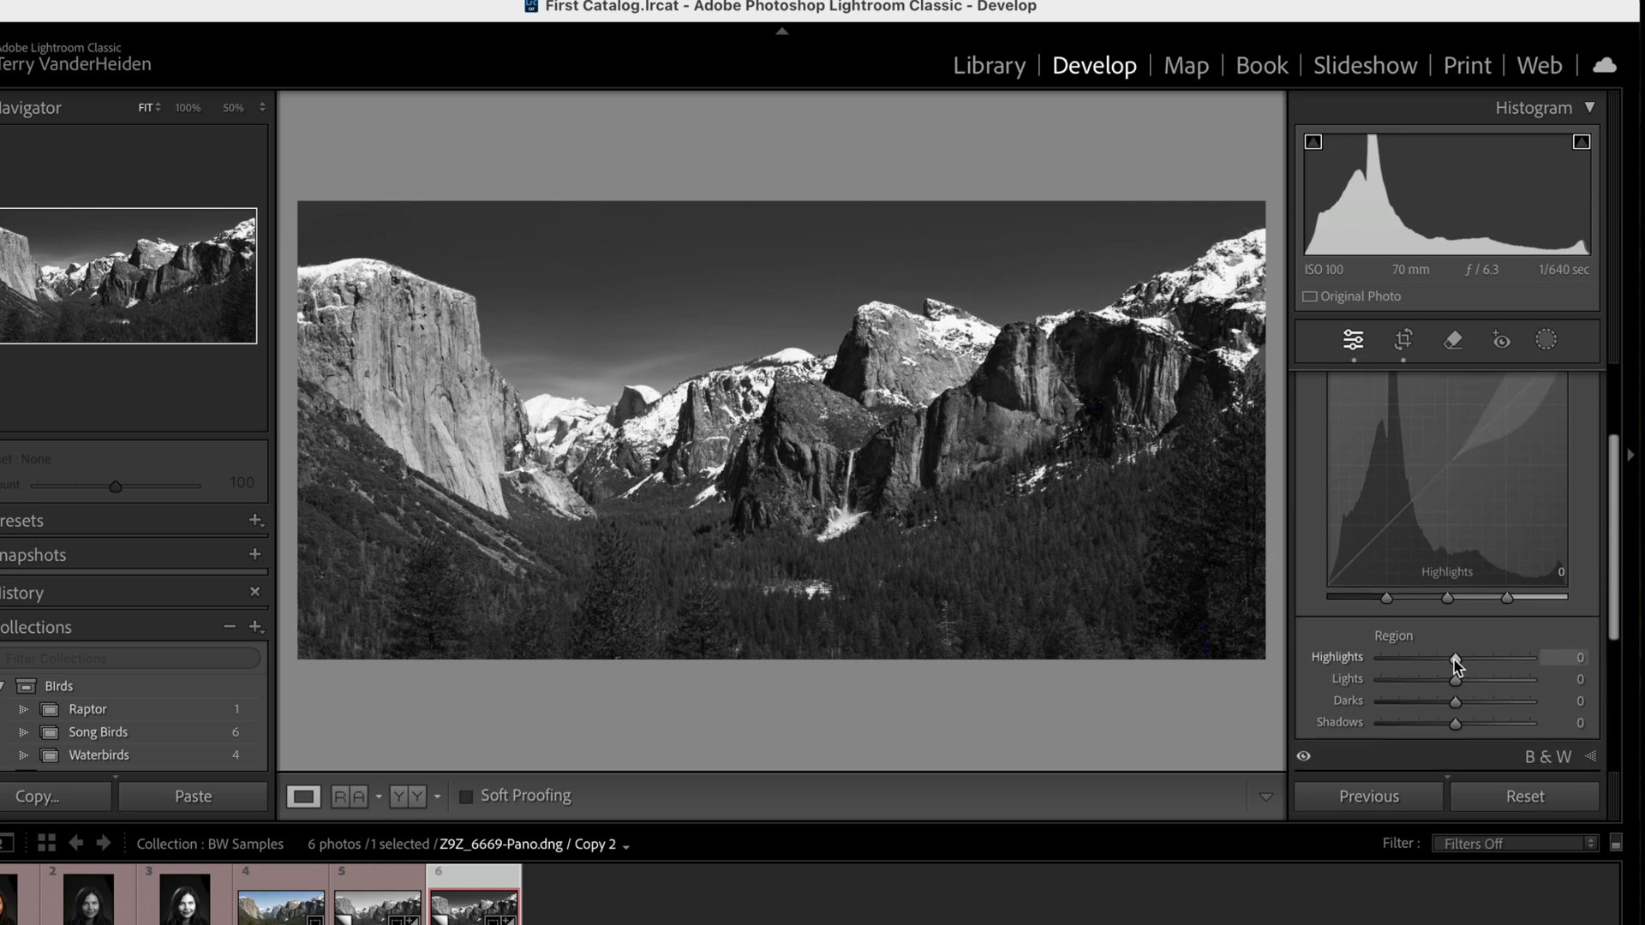
pyautogui.moveTo(1455, 660); pyautogui.dragTo(1499, 666)
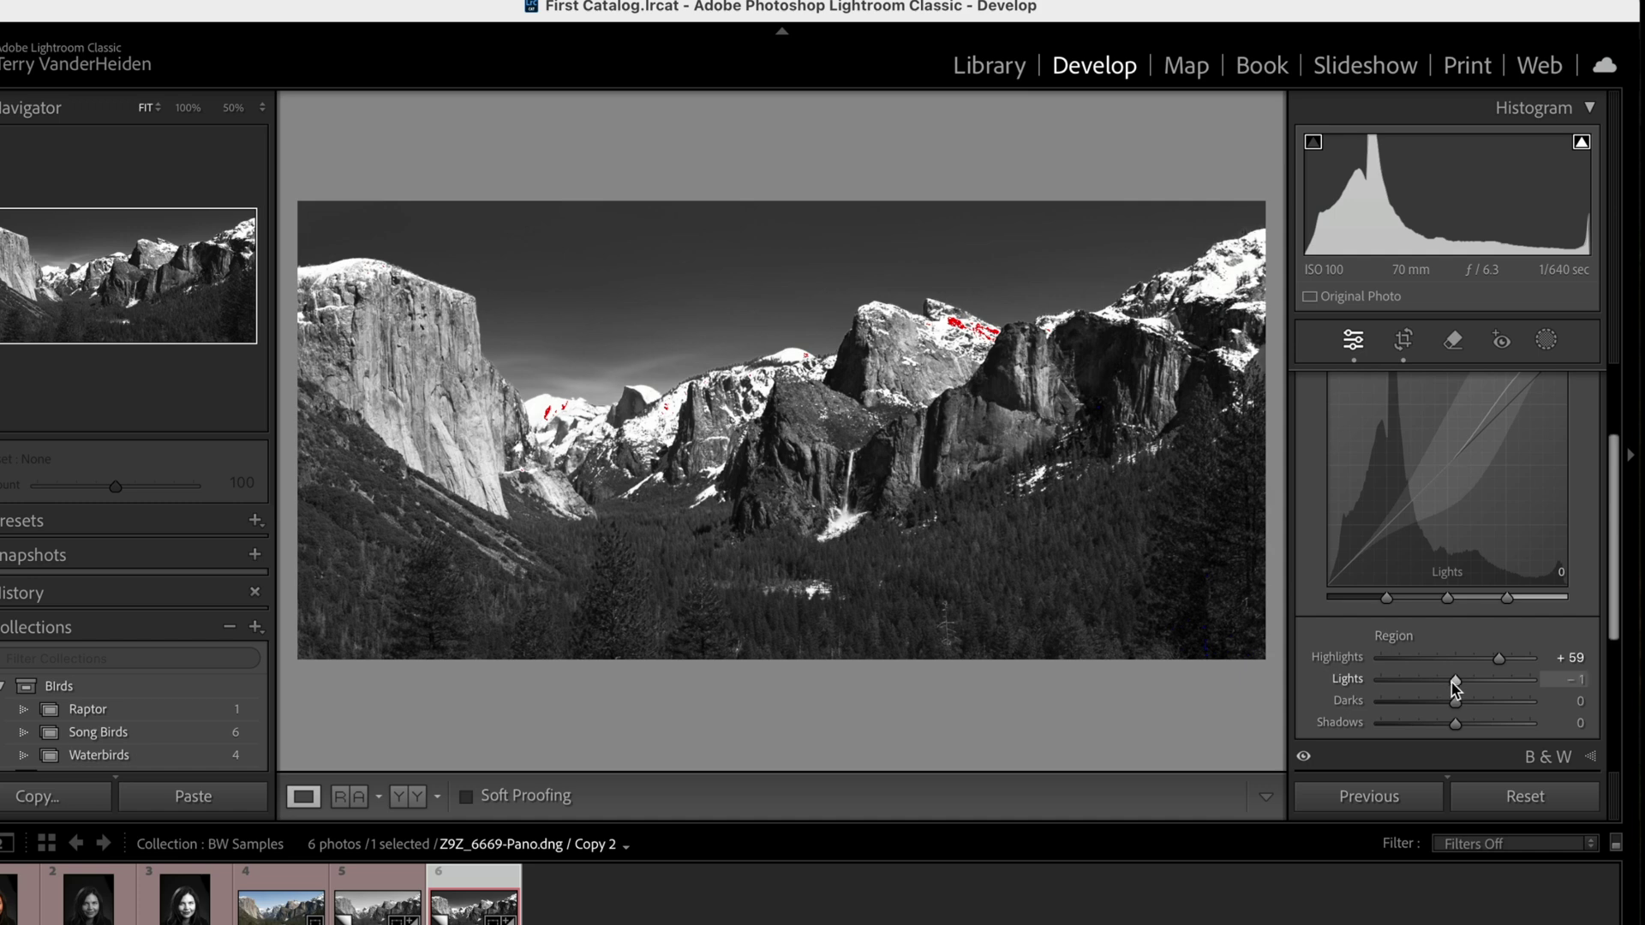
pyautogui.moveTo(1454, 683)
pyautogui.mouseDown()
pyautogui.moveTo(1403, 686)
pyautogui.moveTo(1491, 680)
pyautogui.moveTo(1461, 681)
pyautogui.mouseUp()
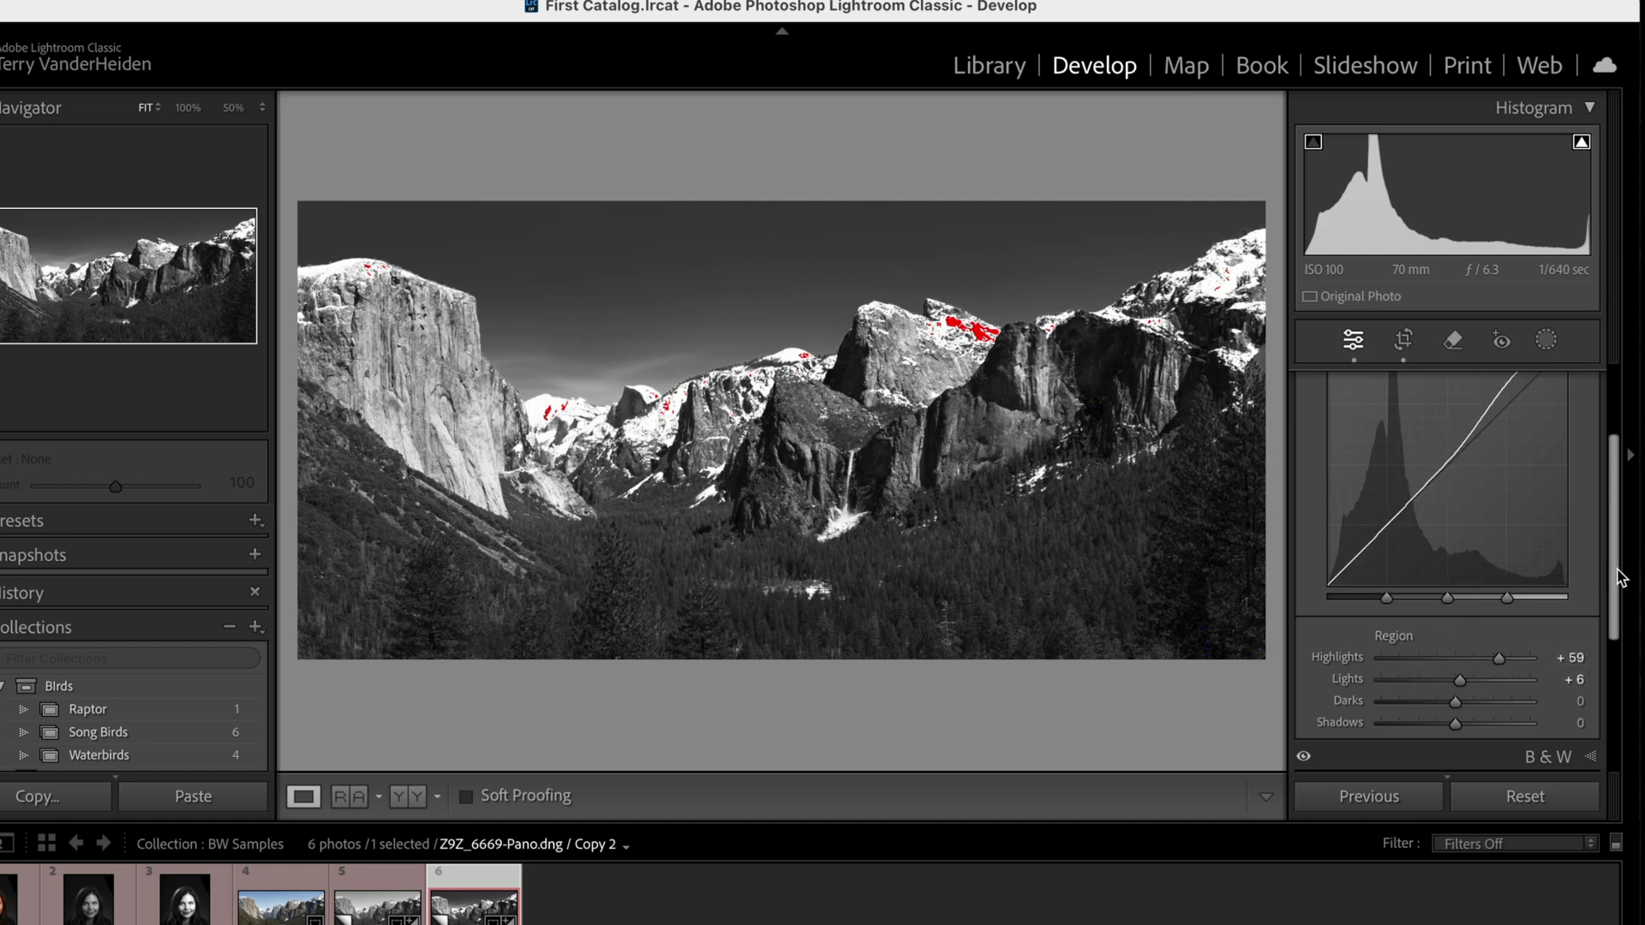
pyautogui.moveTo(1613, 550); pyautogui.dragTo(1612, 591)
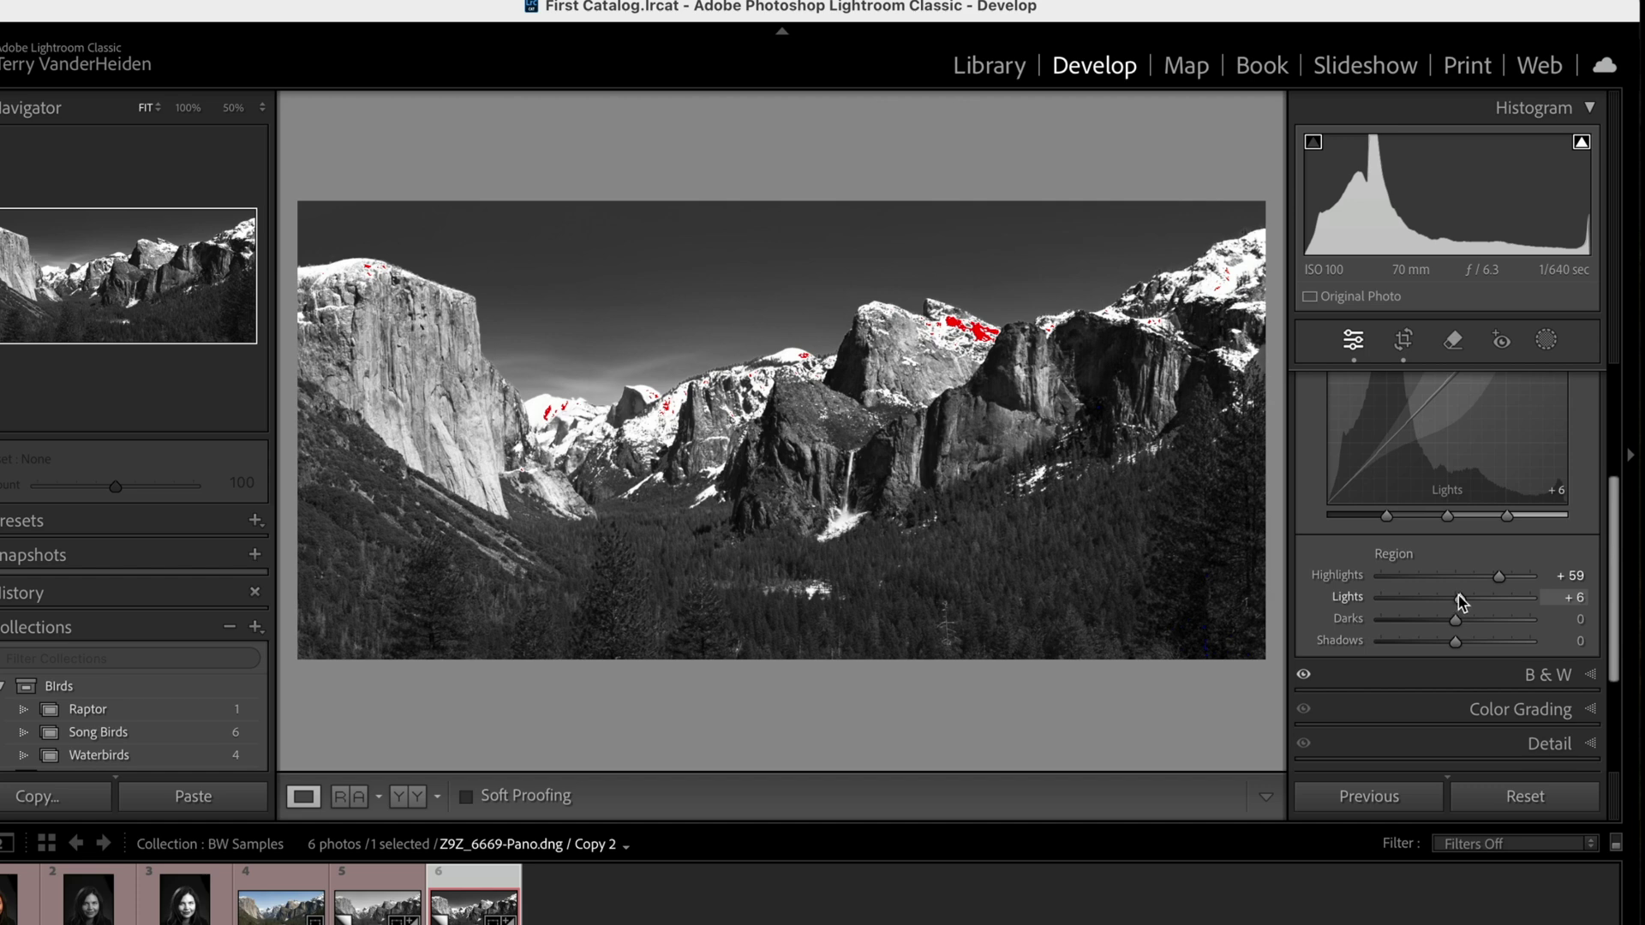
pyautogui.moveTo(1457, 595); pyautogui.dragTo(1461, 595)
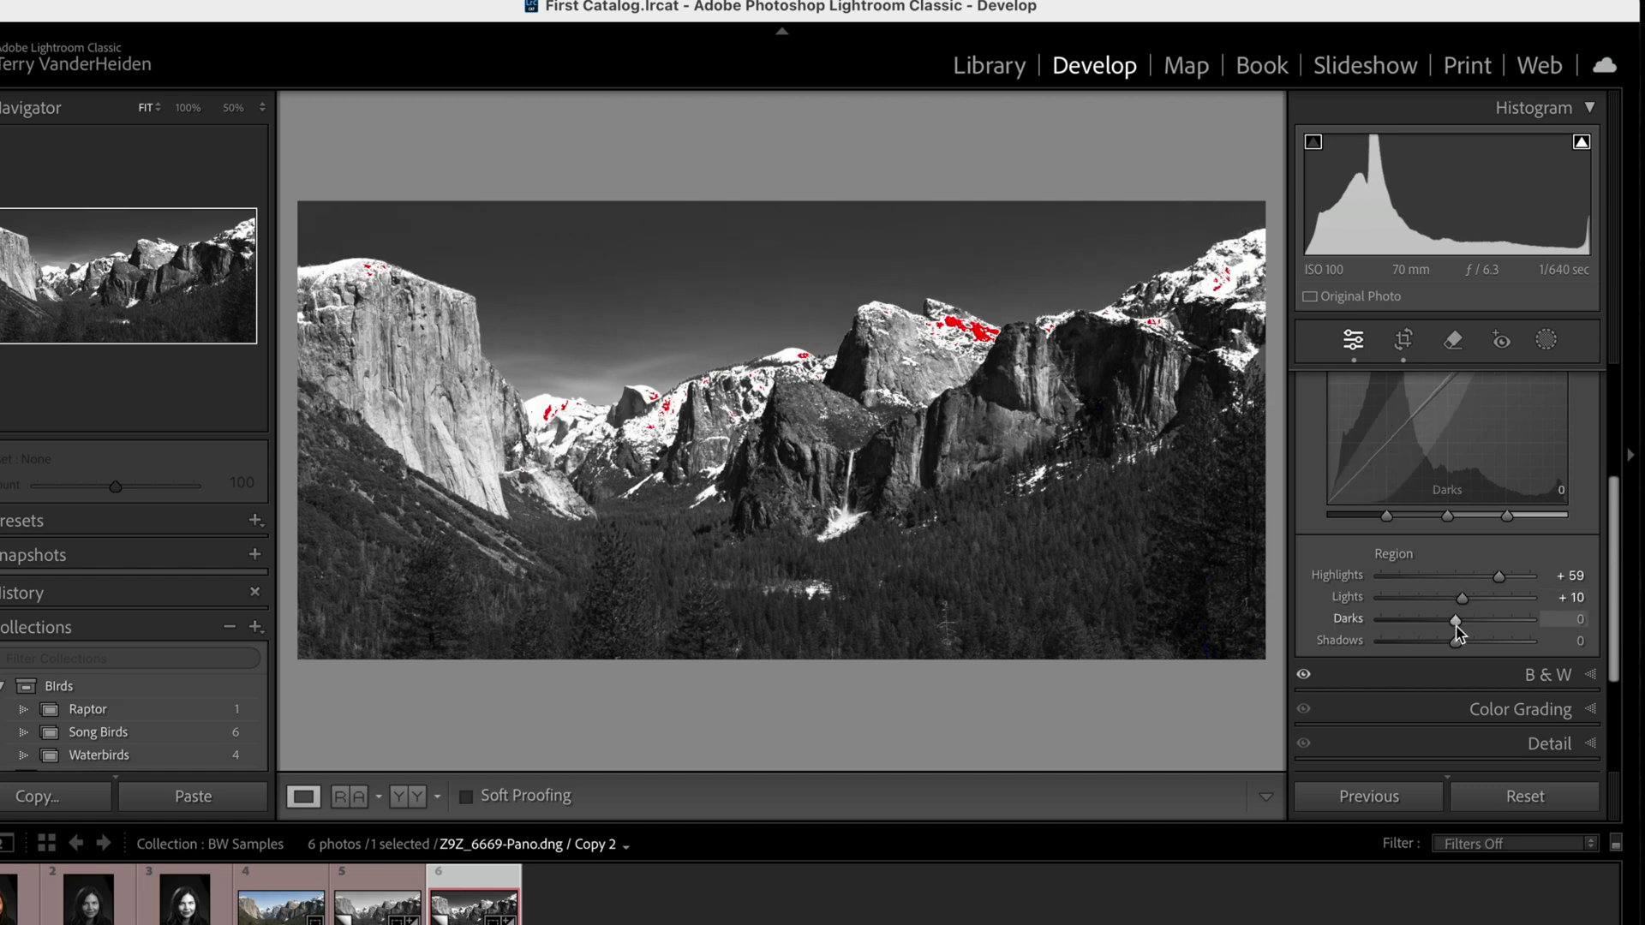
pyautogui.moveTo(1457, 628); pyautogui.dragTo(1406, 635)
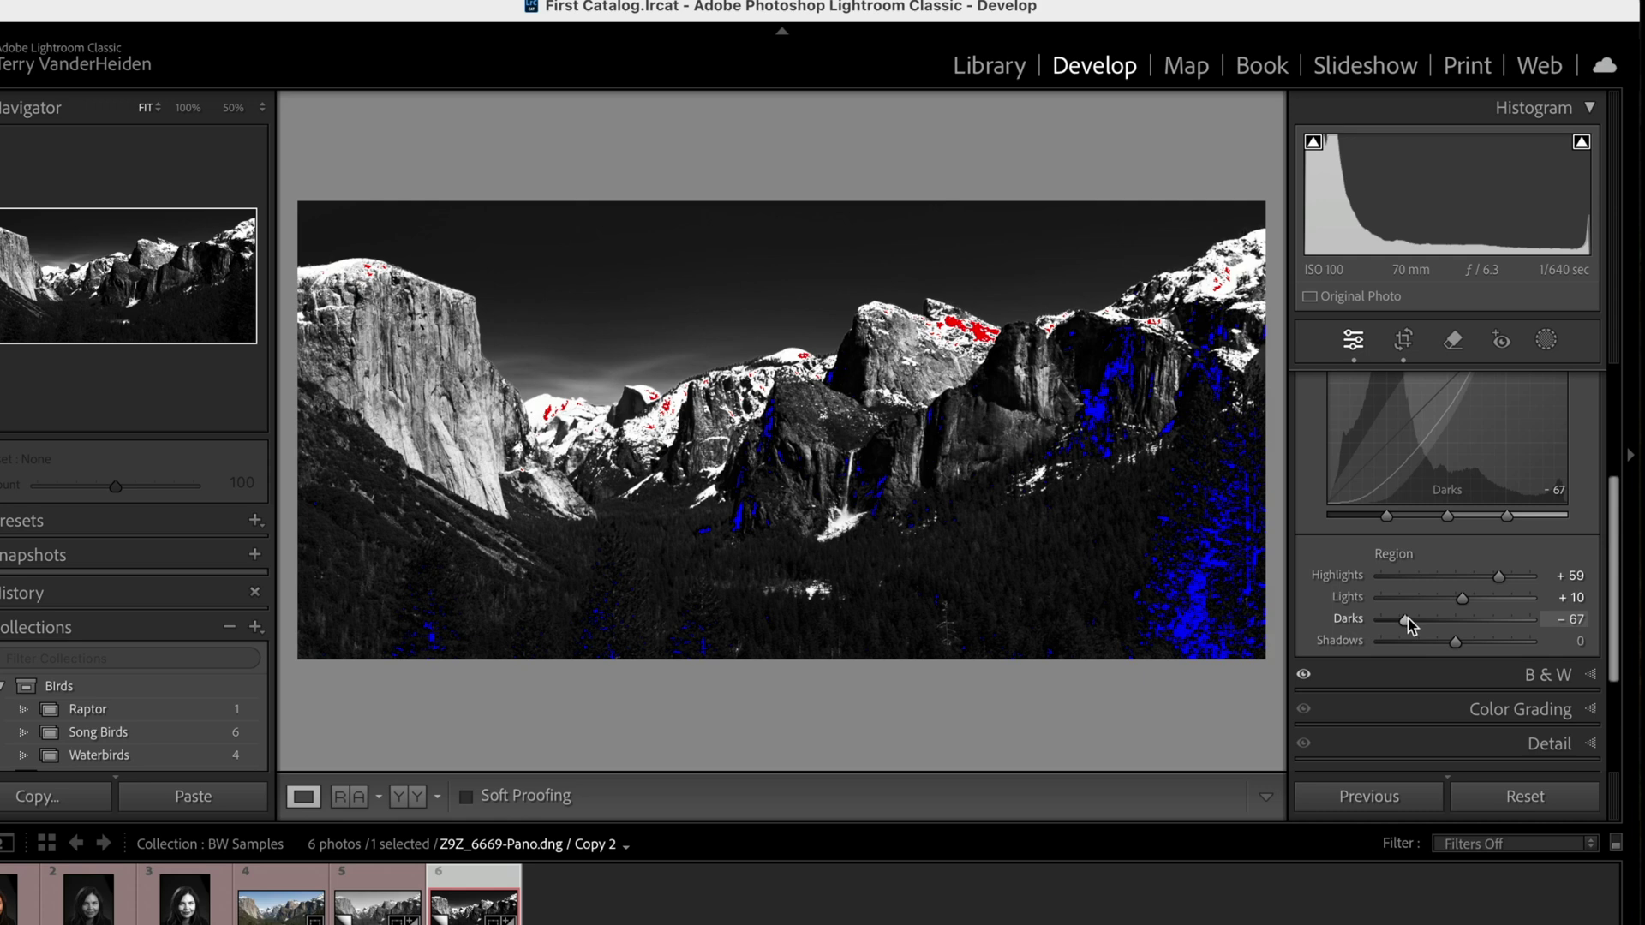
pyautogui.moveTo(1410, 626); pyautogui.dragTo(1438, 658)
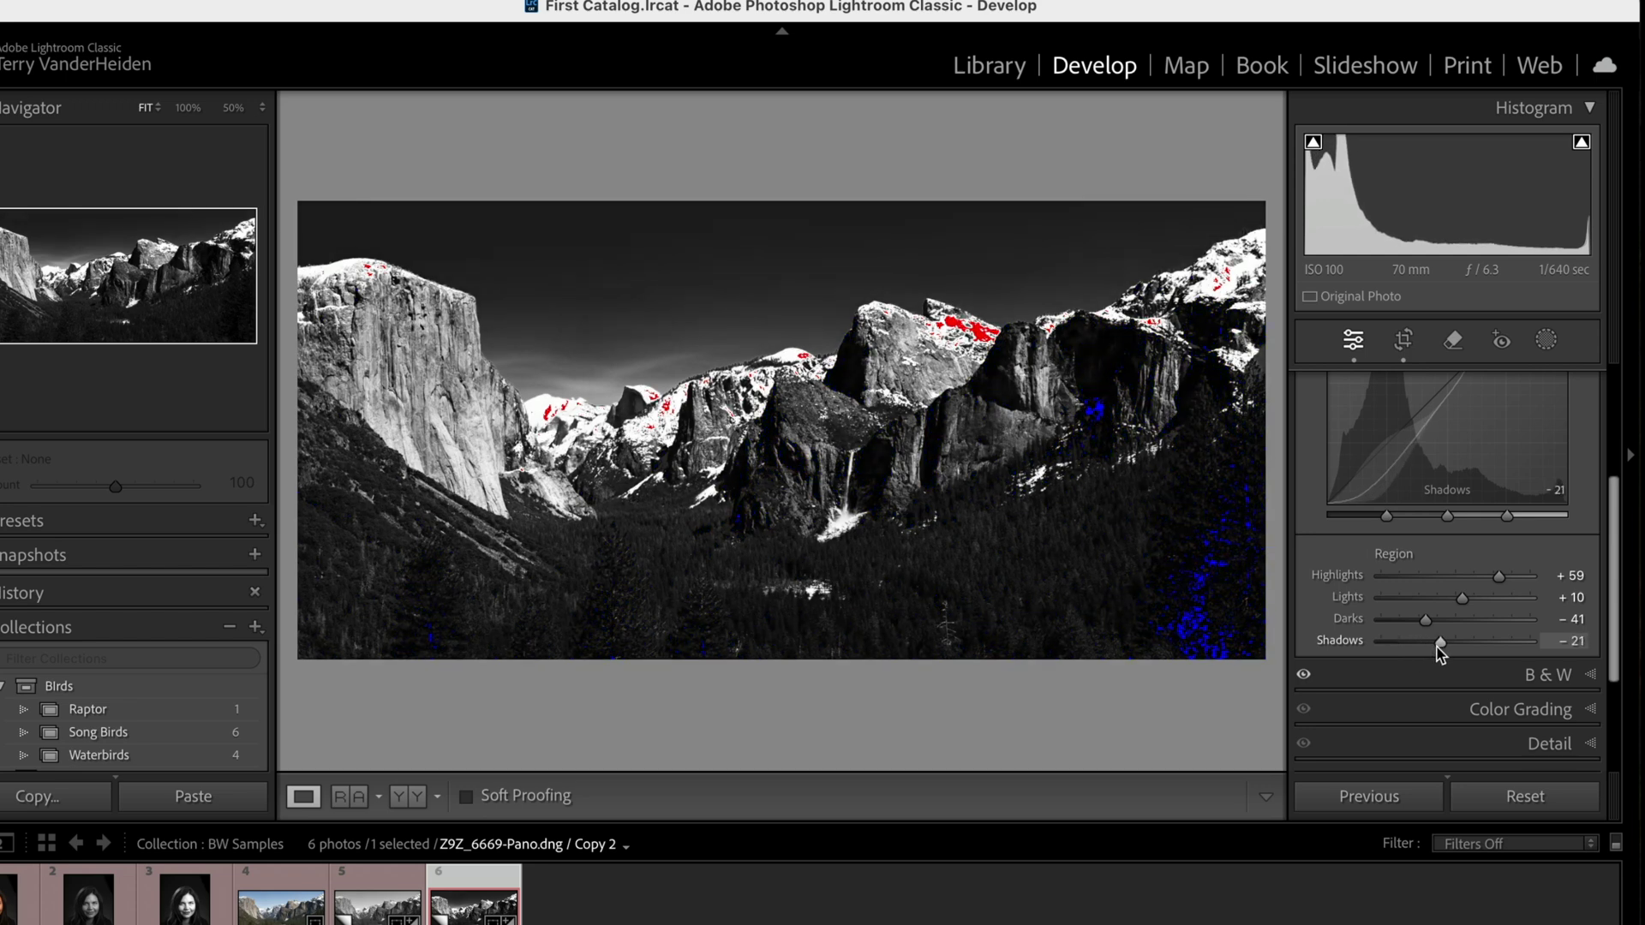
pyautogui.press('j')
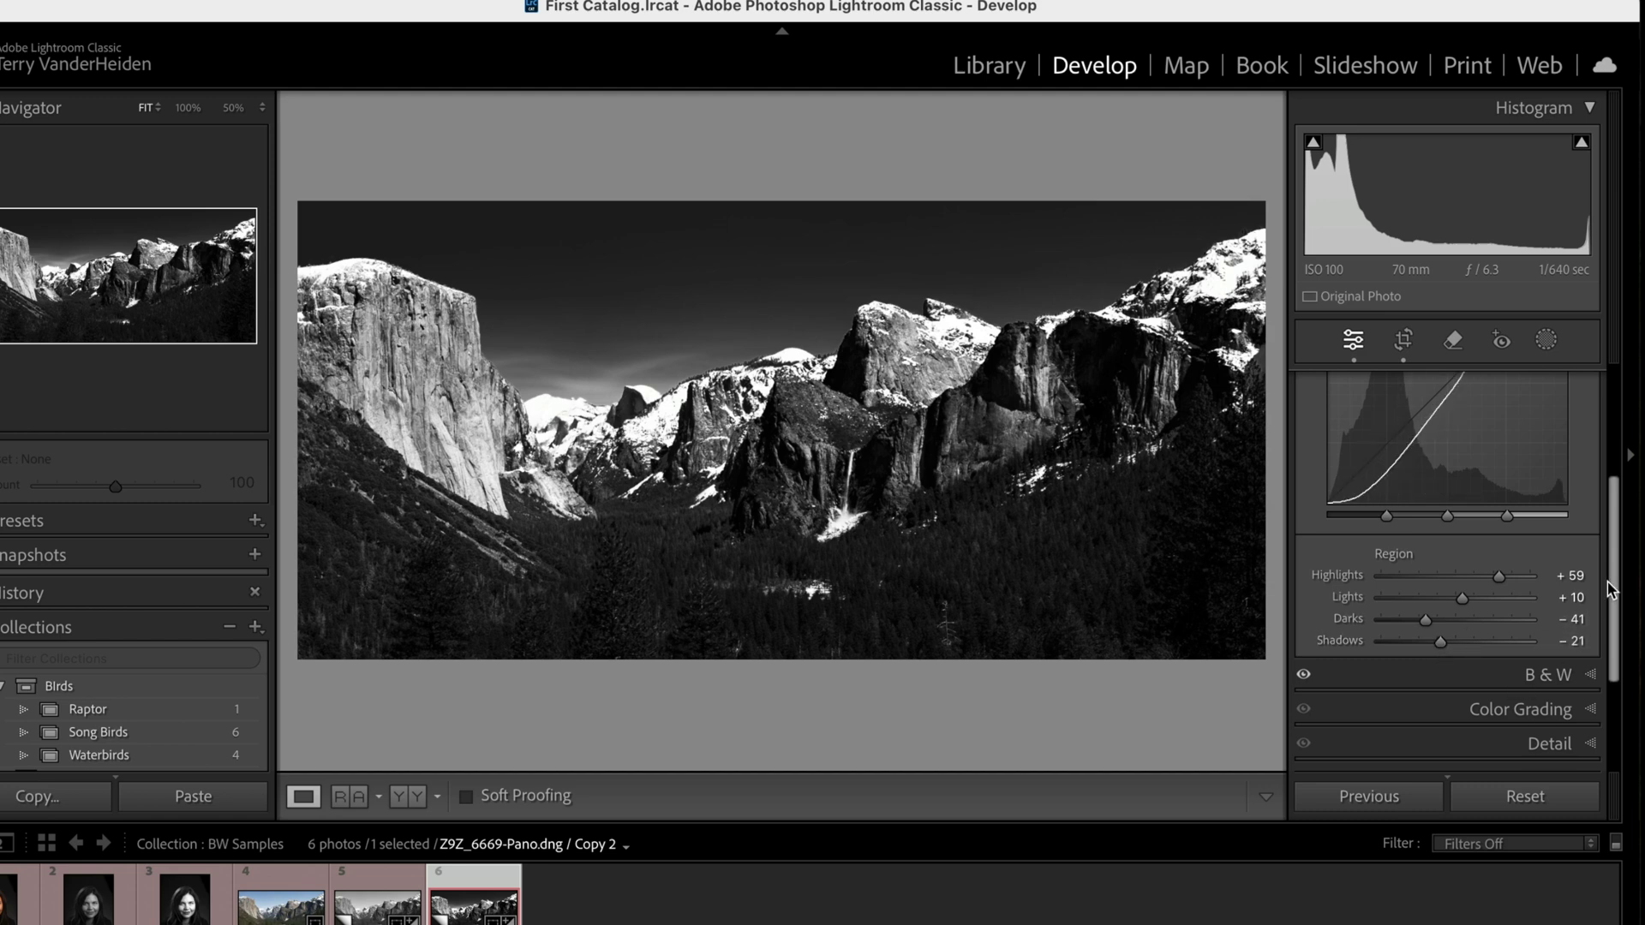
# Collapse the Tone Curve, compare with plain B&W copy 5, then return to high-contrast copy 6
pyautogui.moveTo(1613, 501); pyautogui.dragTo(1607, 400)
pyautogui.click(1598, 401)
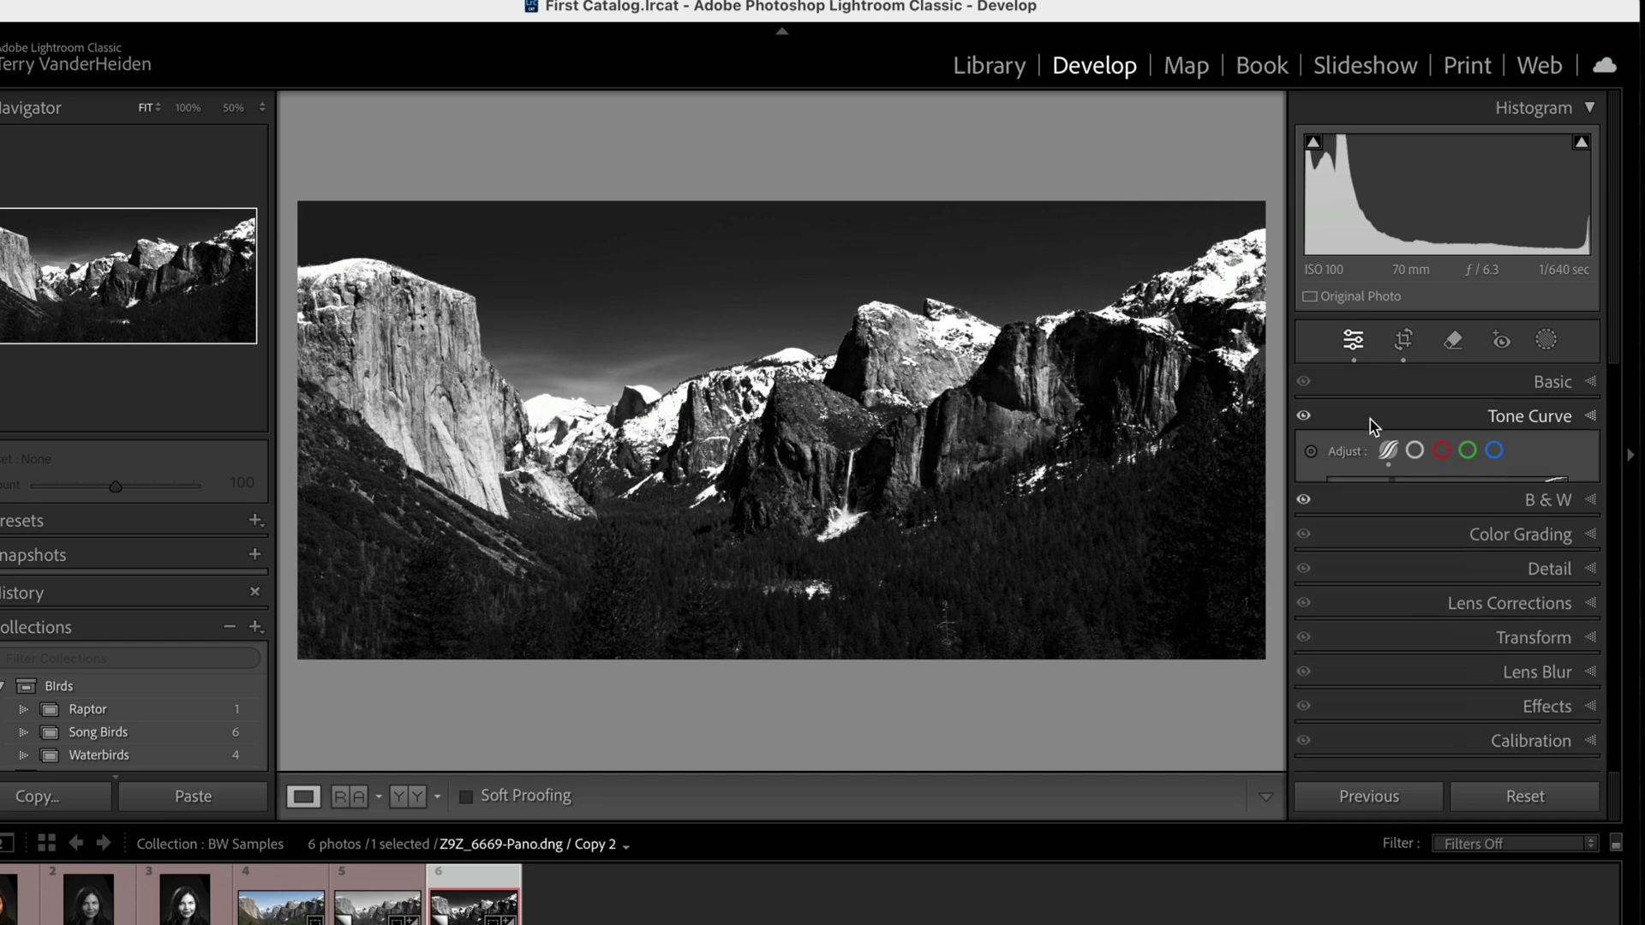
pyautogui.click(372, 910)
pyautogui.click(373, 910)
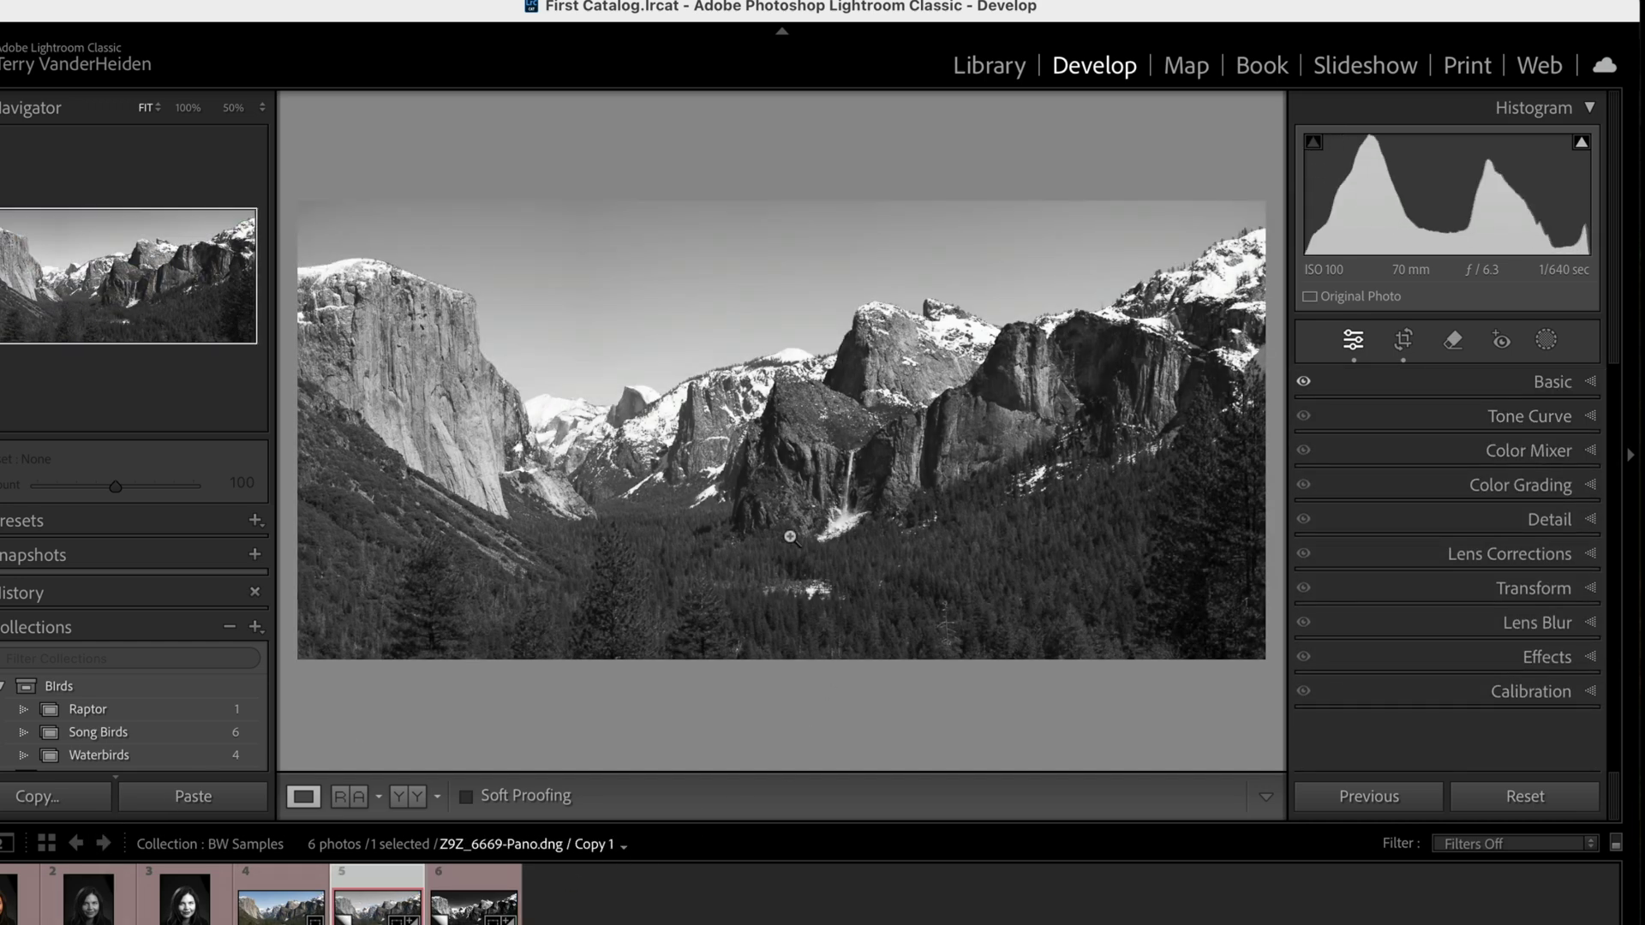
pyautogui.click(469, 911)
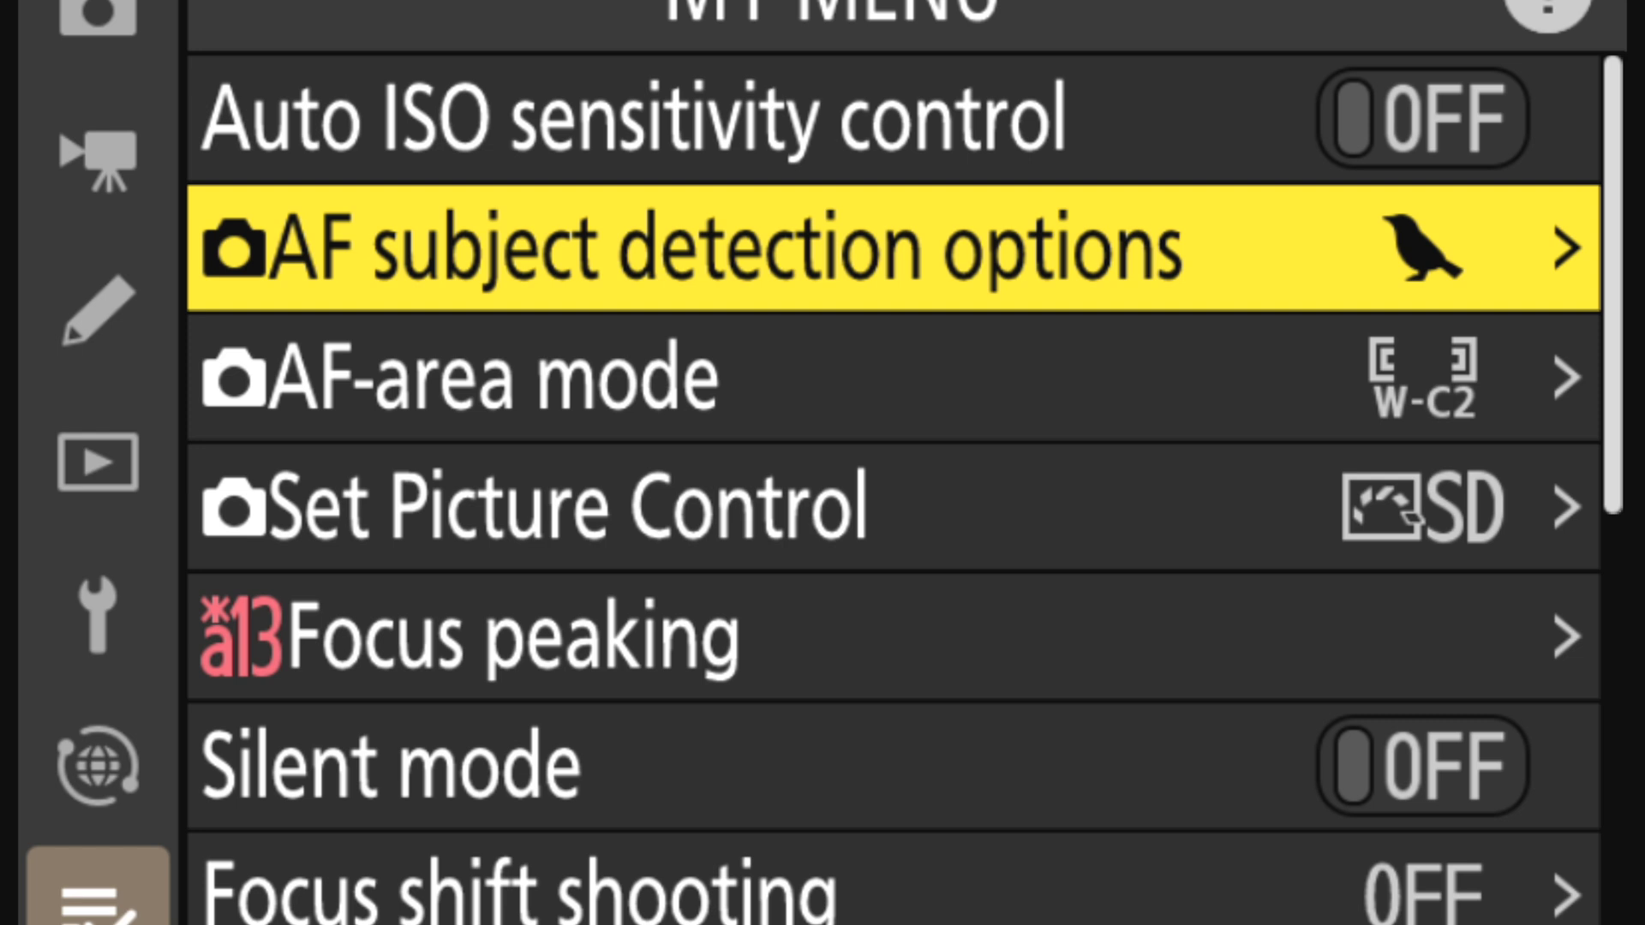
# Open the Set Picture Control list from My Menu and move toward Monochrome
pyautogui.press('Down')
pyautogui.press('Down')
pyautogui.press('Right')
pyautogui.press('Down')
pyautogui.press('Down')
pyautogui.press('Down')
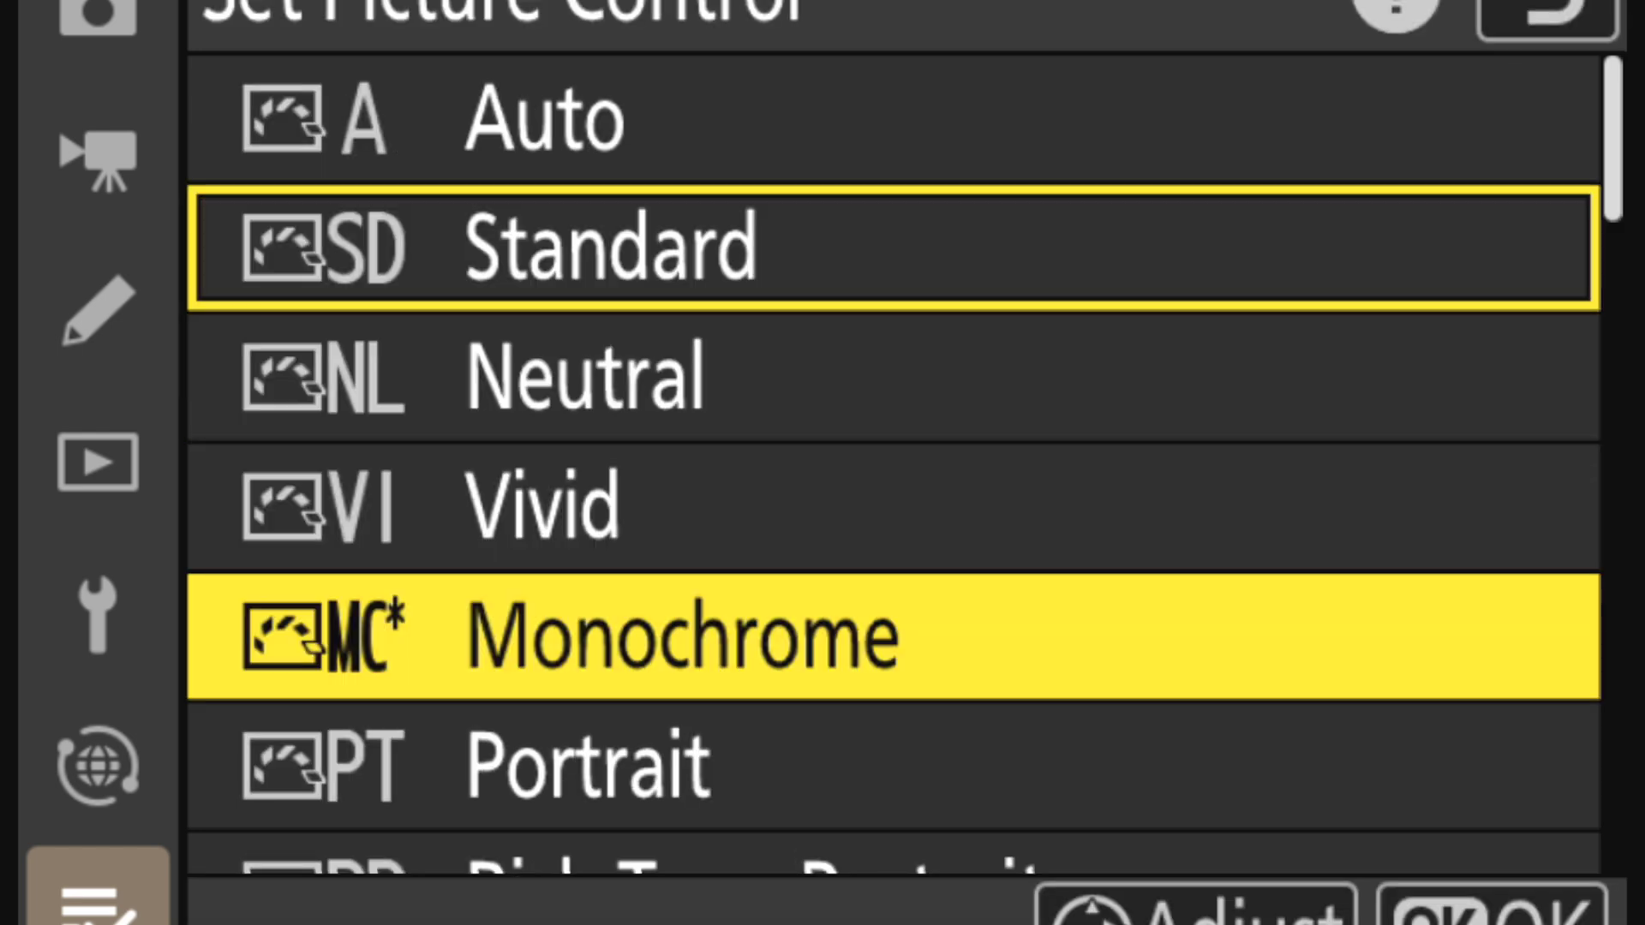